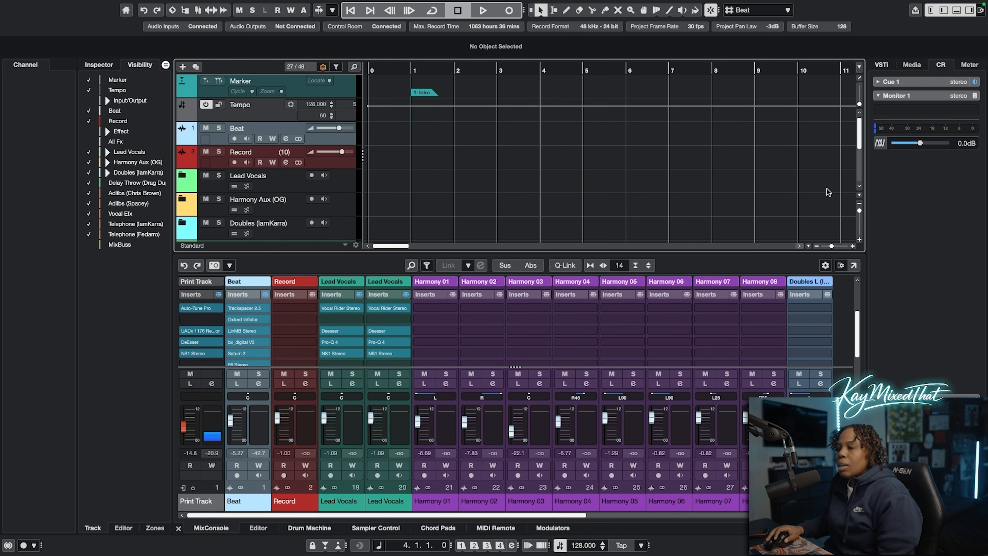
{"action": "scroll", "coordinate": [858, 143], "scroll_direction": "down", "scroll_amount": 2}
{"action": "left_click_drag", "start_coordinate": [859, 146], "coordinate": [859, 176]}
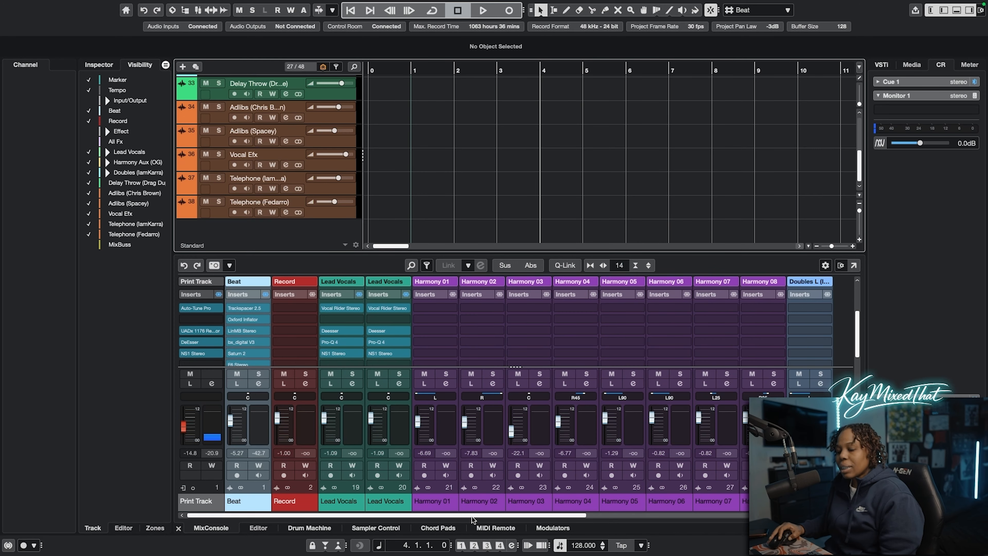
{"action": "left_click_drag", "start_coordinate": [471, 517], "coordinate": [435, 516]}
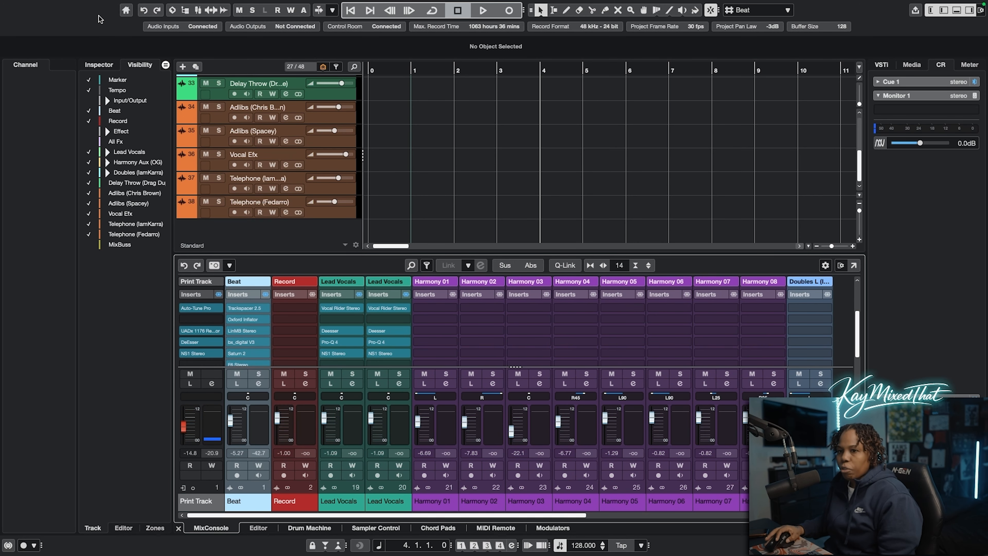
Start a new project and choose M4 as the audio driver
{"action": "left_click", "coordinate": [69, 6]}
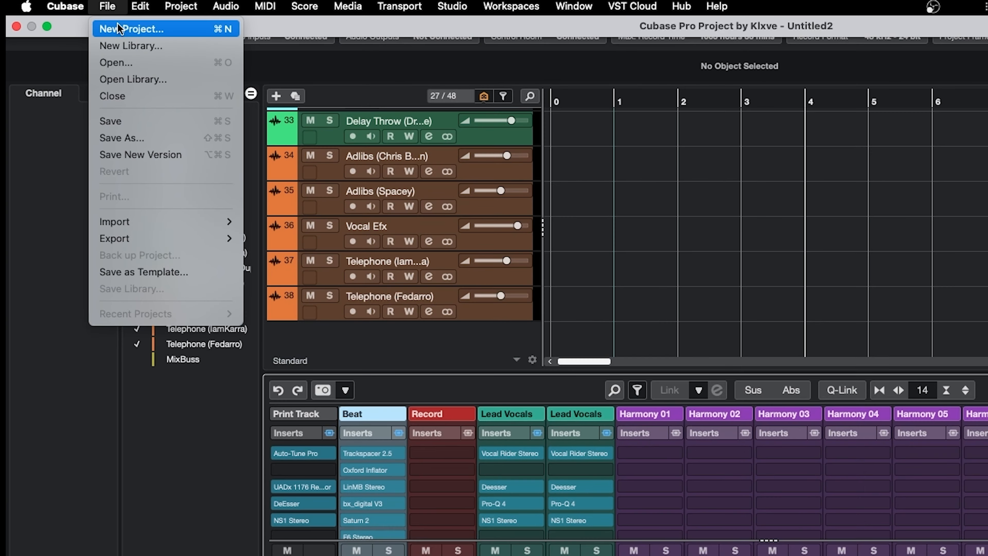
{"action": "left_click", "coordinate": [78, 21]}
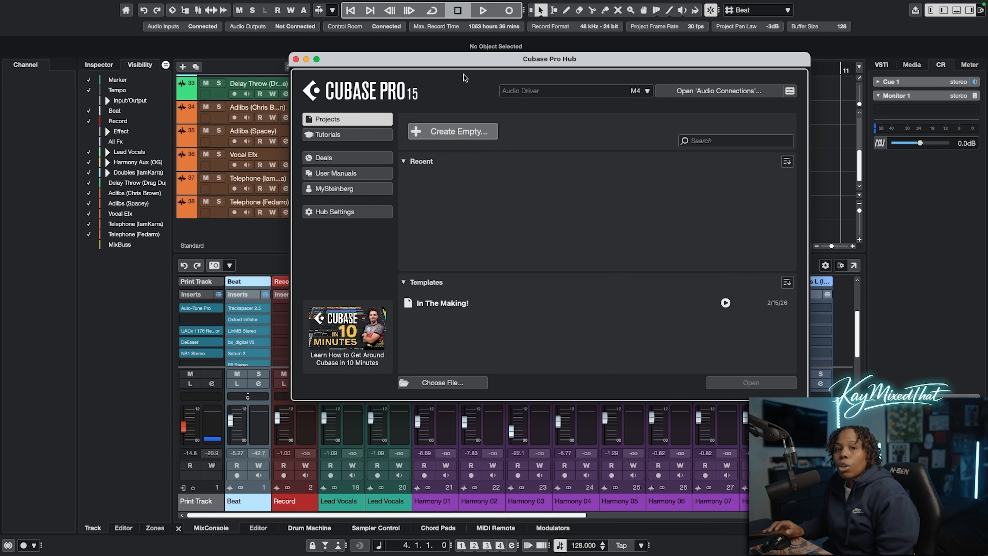
{"action": "left_click", "coordinate": [541, 95]}
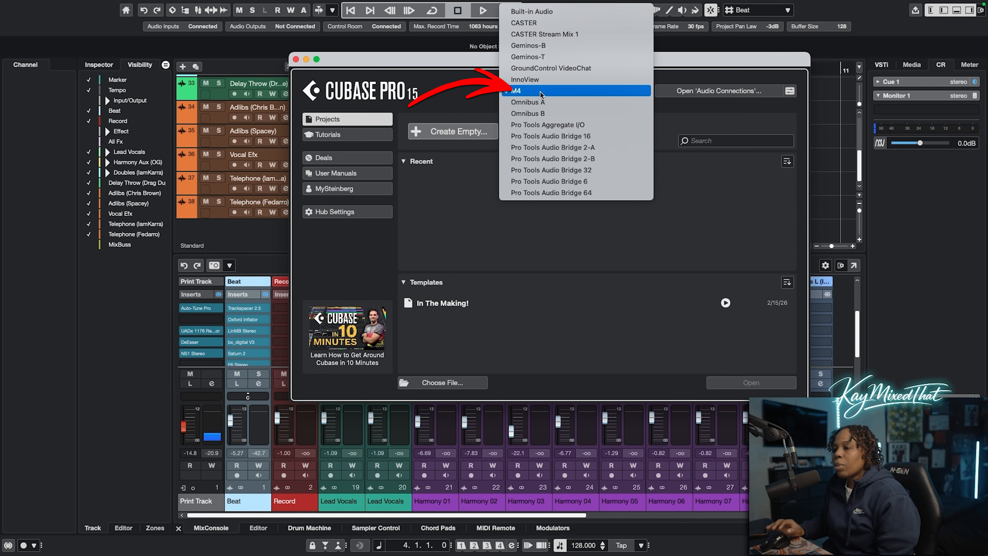
{"action": "left_click", "coordinate": [540, 93]}
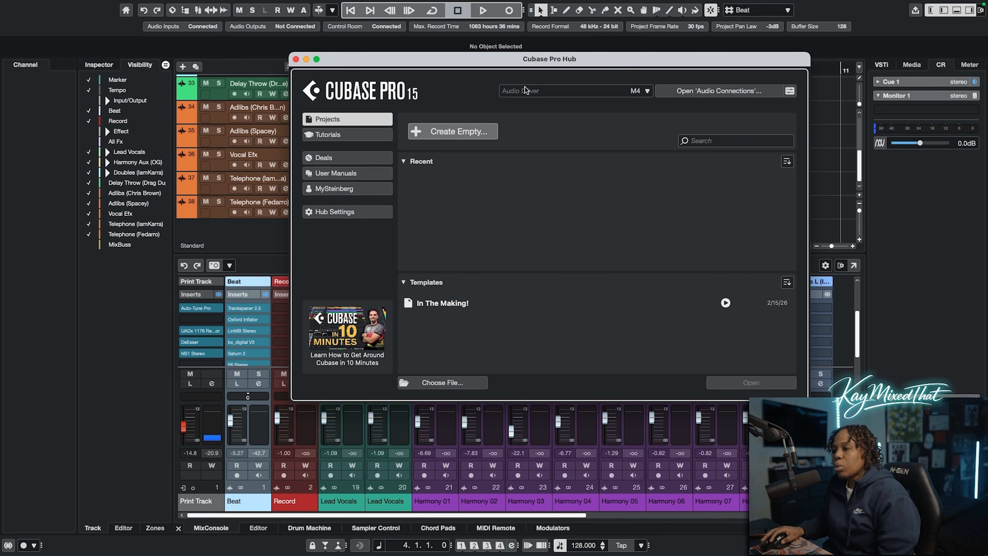
Create an empty project stored in the New Project folder inside Projects
{"action": "left_click", "coordinate": [469, 133]}
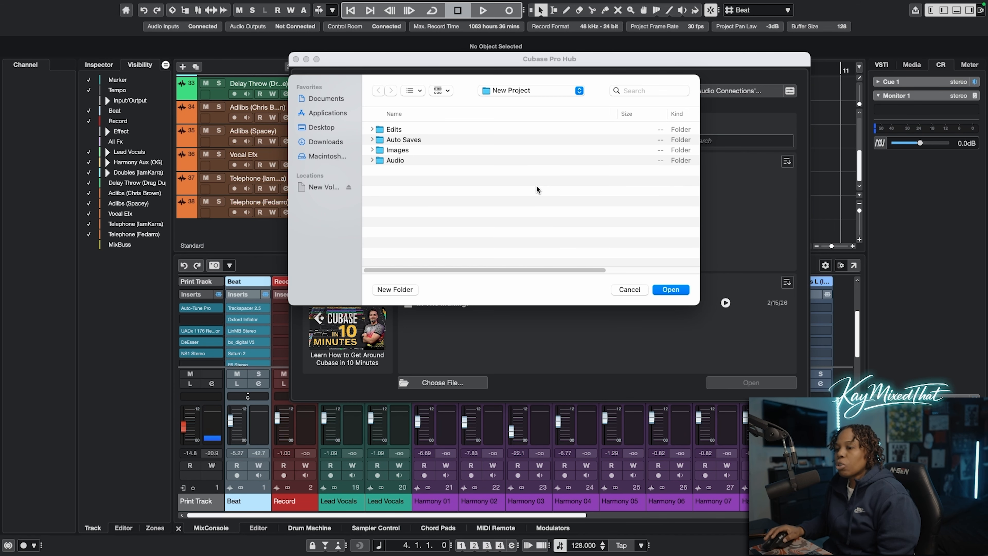
{"action": "left_click", "coordinate": [548, 88]}
{"action": "left_click", "coordinate": [532, 103]}
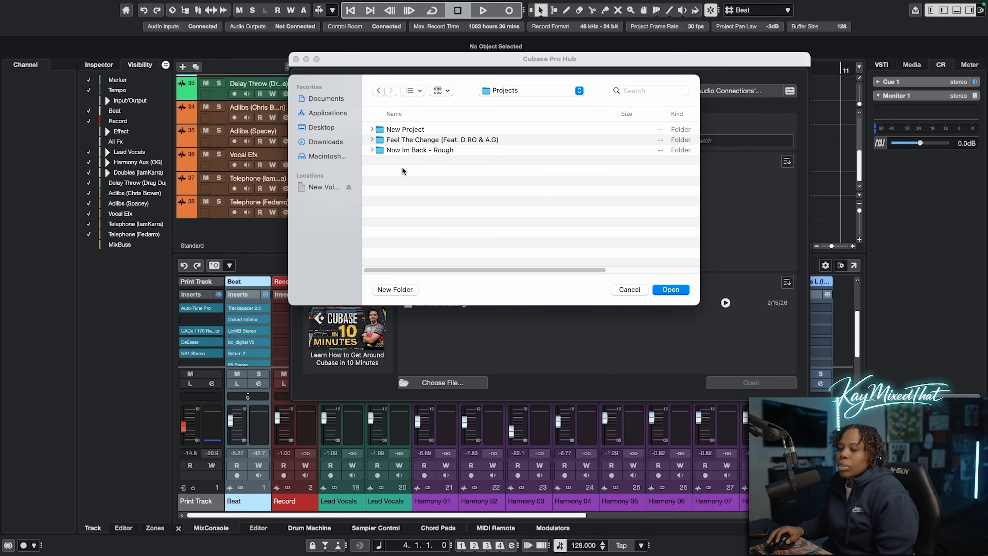
{"action": "double_click", "coordinate": [422, 128]}
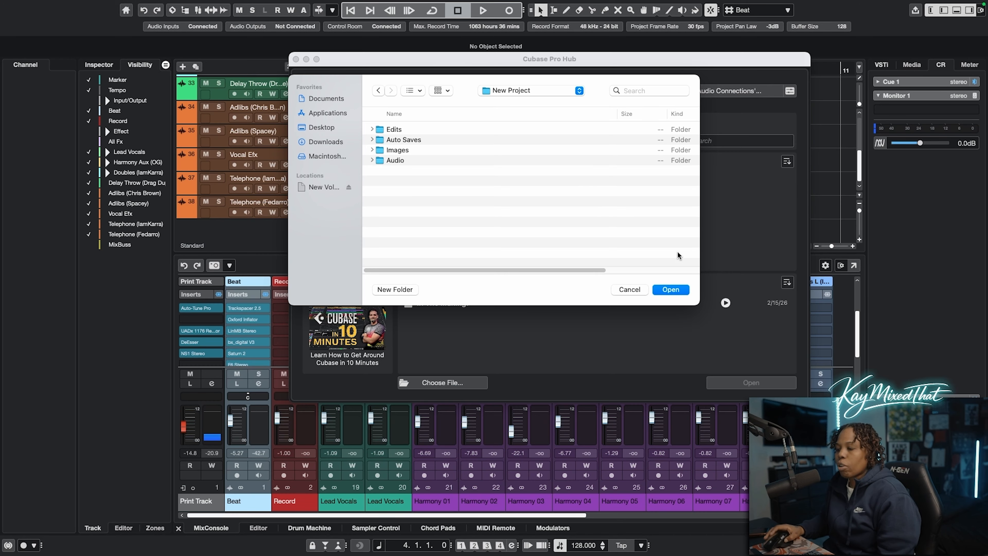
{"action": "key", "text": "Return"}
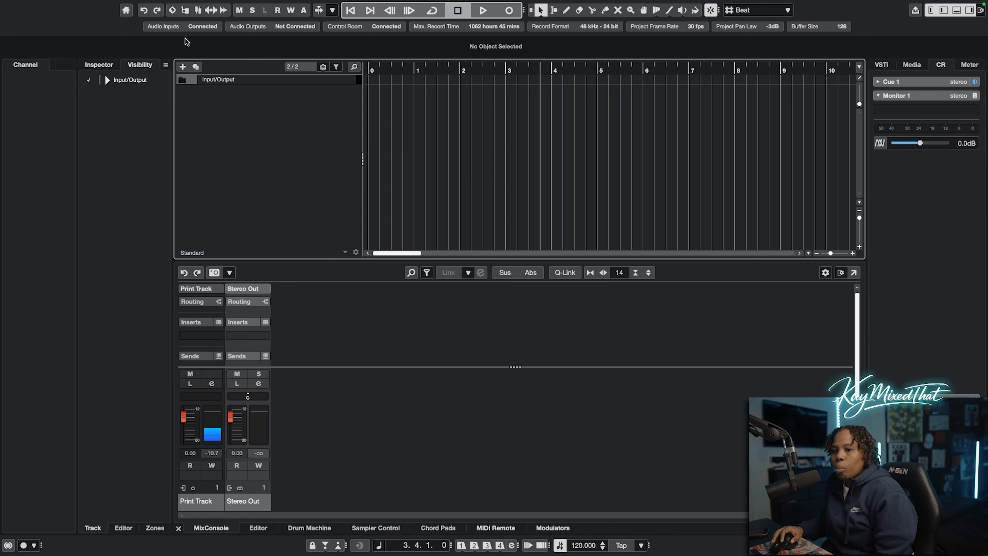
Remove the existing Print Track input bus from the audio connections
{"action": "left_click", "coordinate": [162, 26]}
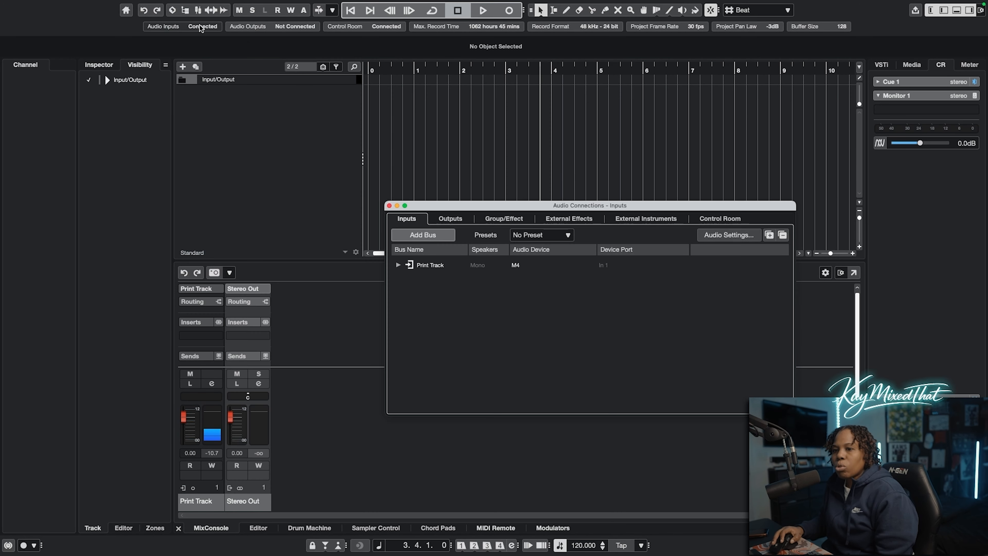
{"action": "right_click", "coordinate": [433, 265]}
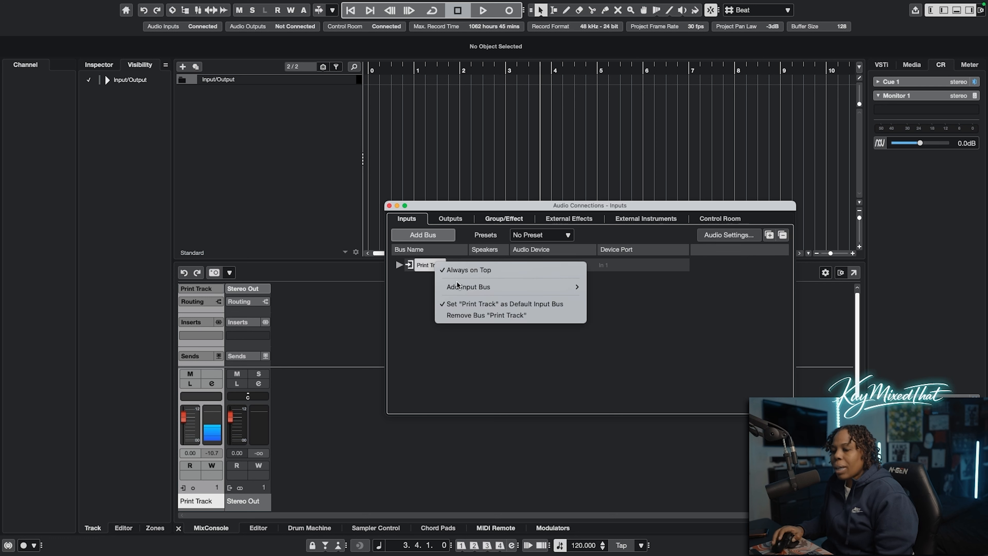
{"action": "left_click", "coordinate": [480, 313]}
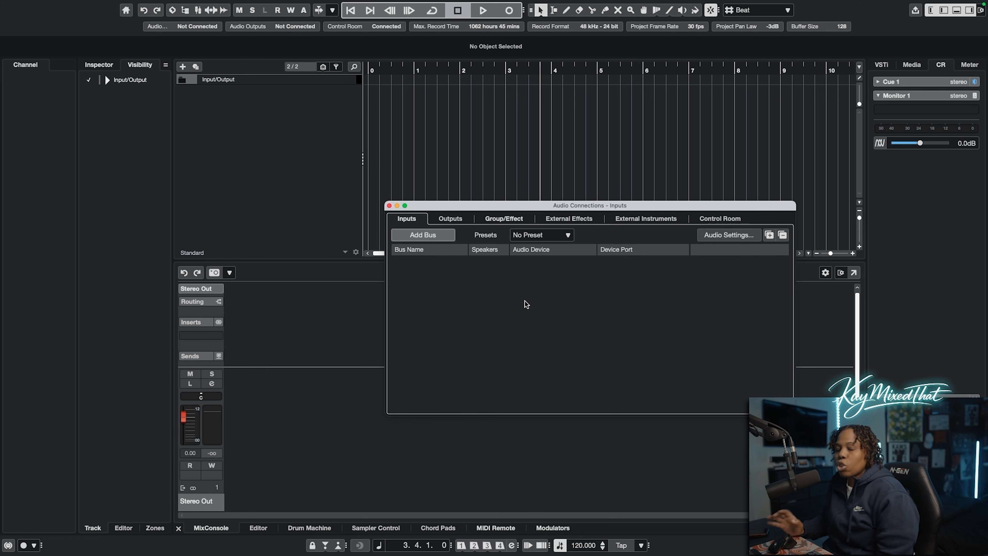
Add one mono input bus named Print Track and assign it to the M4 audio device
{"action": "left_click", "coordinate": [413, 235]}
{"action": "type", "text": "P"}
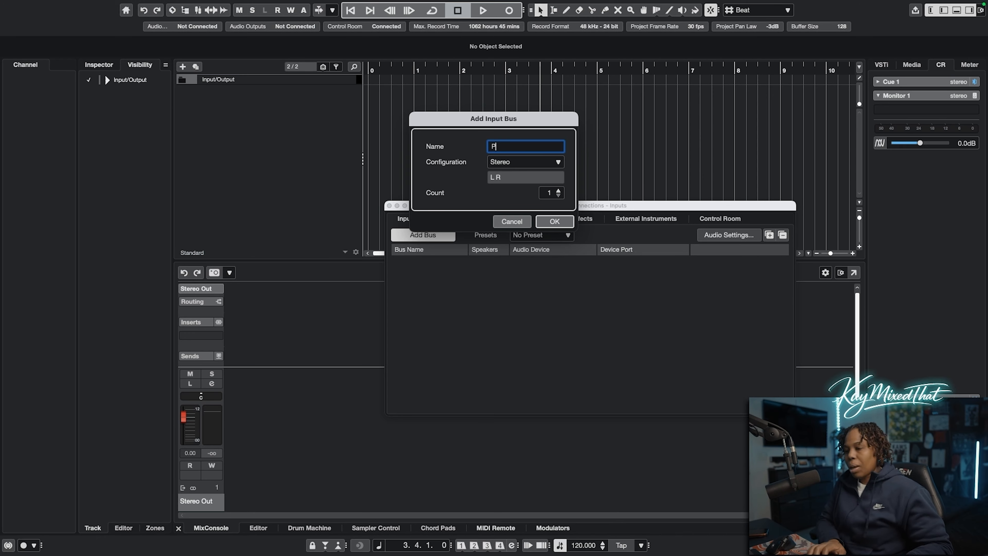
{"action": "type", "text": "rint "}
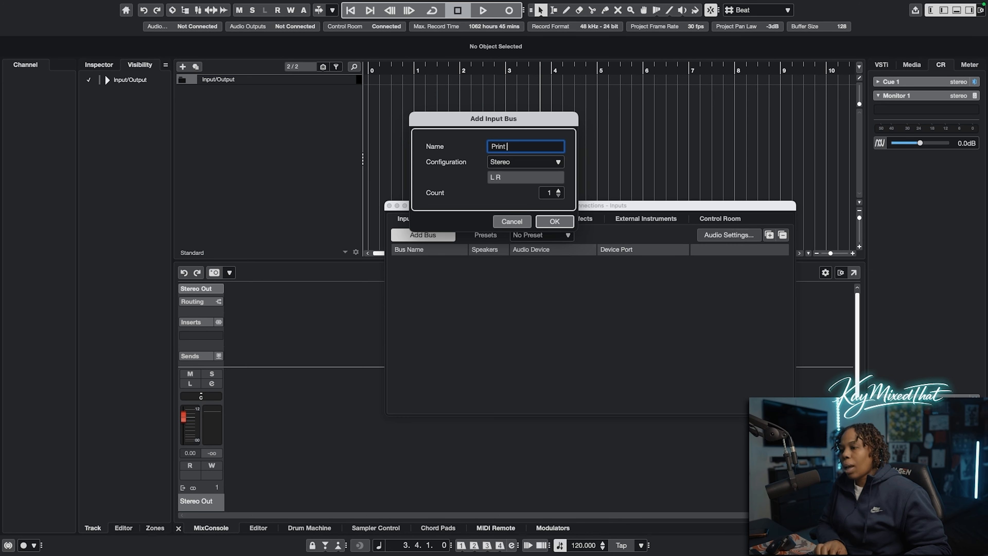
{"action": "type", "text": "Te"}
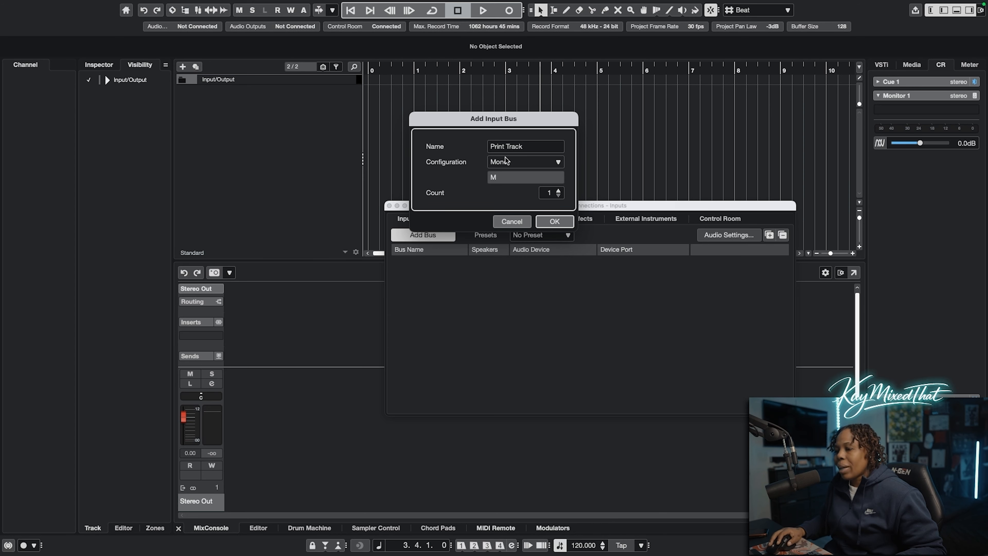
{"action": "left_click", "coordinate": [554, 221]}
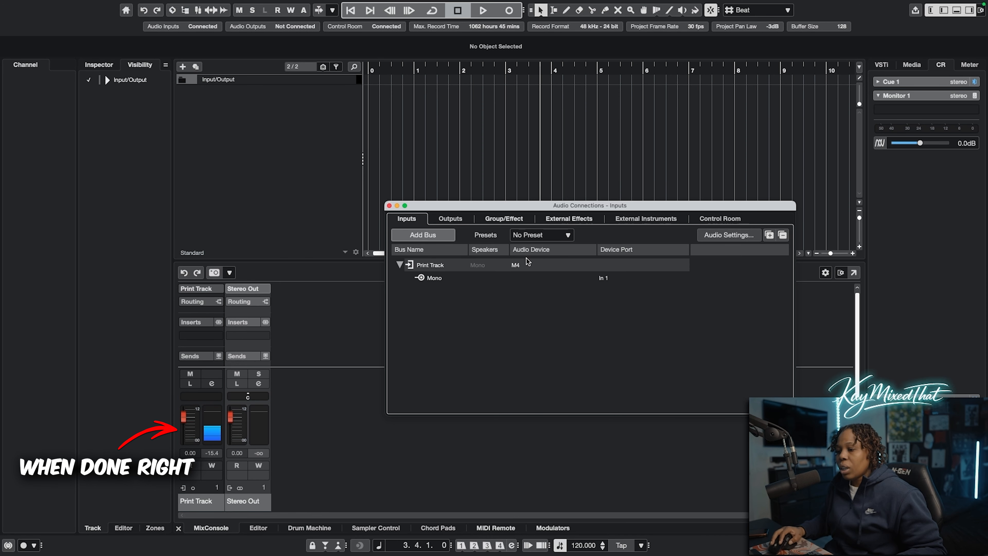
{"action": "left_click", "coordinate": [516, 266]}
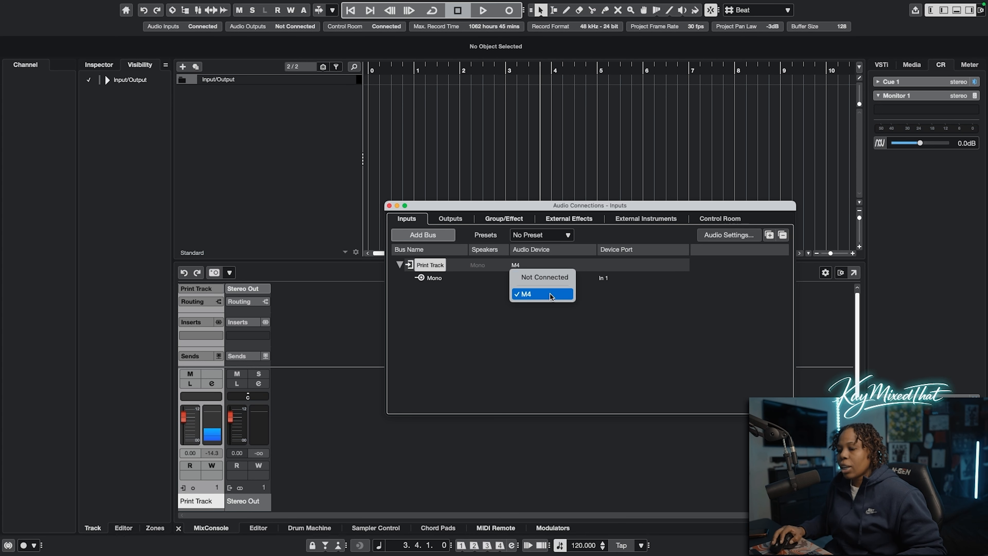
{"action": "left_click", "coordinate": [546, 295]}
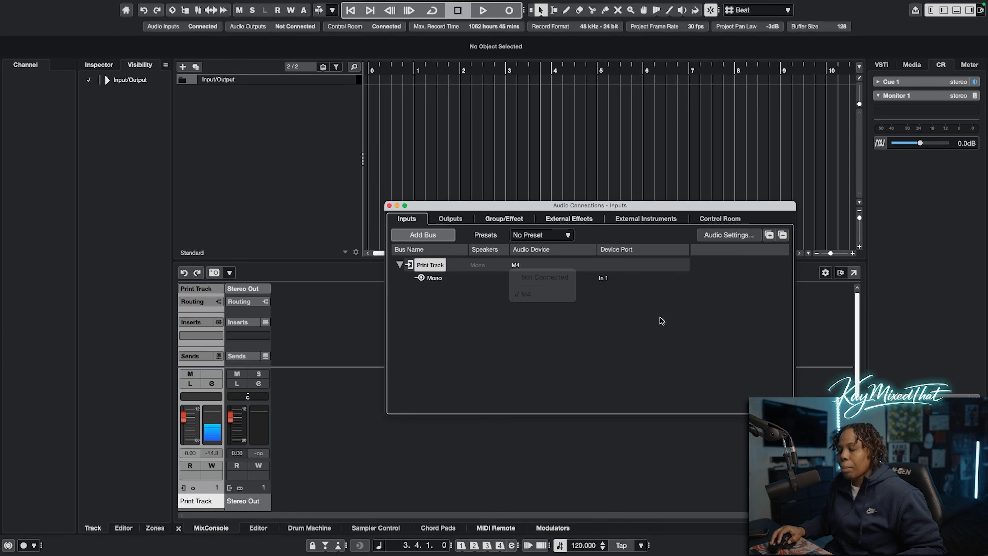
Remove the Stereo Out bus from the audio output connections
{"action": "left_click", "coordinate": [453, 219]}
{"action": "left_click", "coordinate": [439, 266]}
{"action": "right_click", "coordinate": [439, 266]}
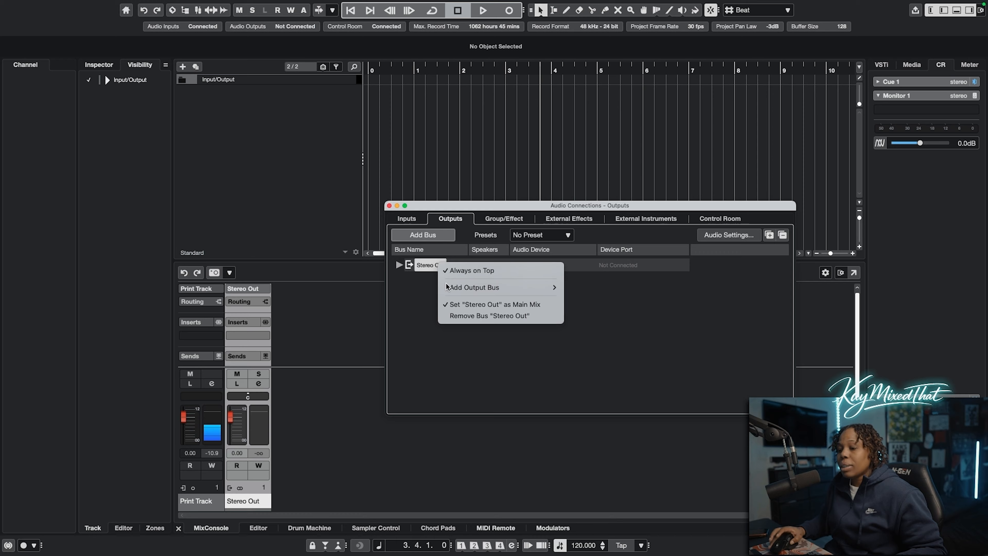
{"action": "left_click", "coordinate": [474, 316]}
Add one stereo output bus named Output
{"action": "left_click", "coordinate": [440, 242]}
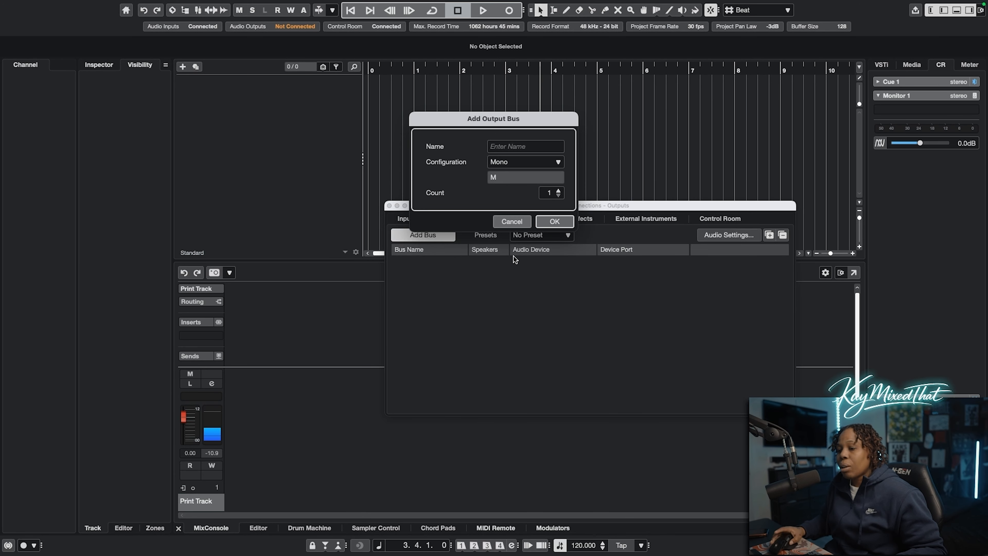
{"action": "left_click", "coordinate": [525, 163]}
{"action": "left_click", "coordinate": [523, 214]}
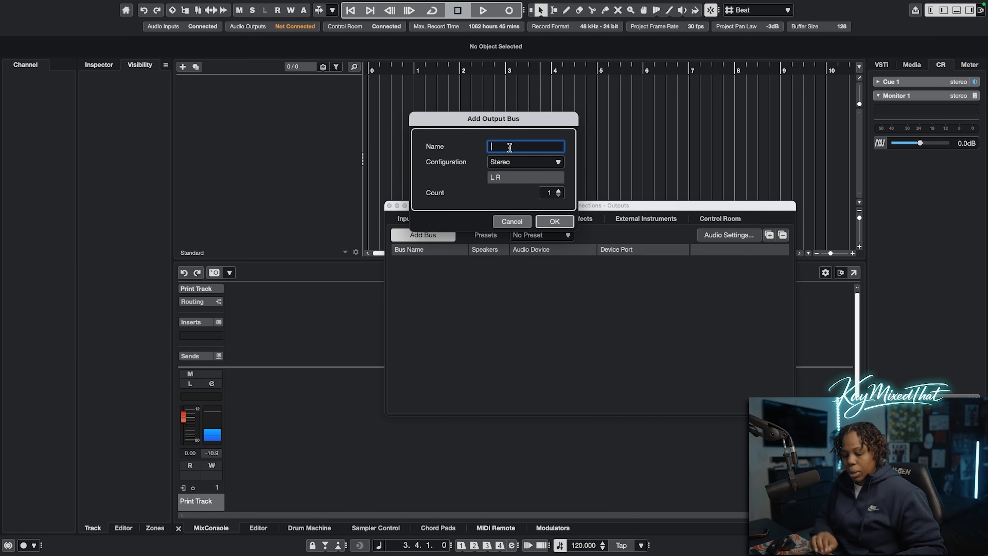
{"action": "type", "text": "O"}
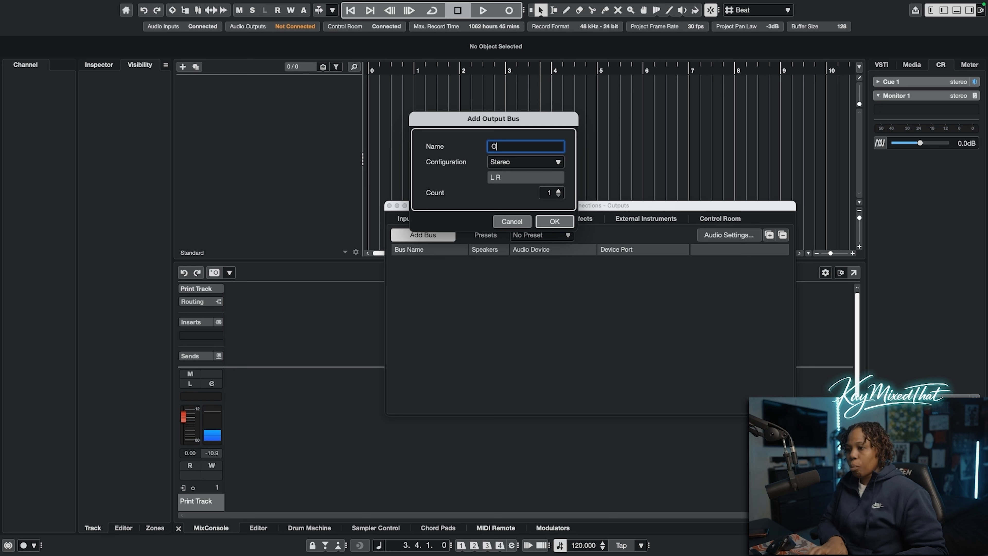
{"action": "type", "text": "utput"}
{"action": "left_click", "coordinate": [563, 221]}
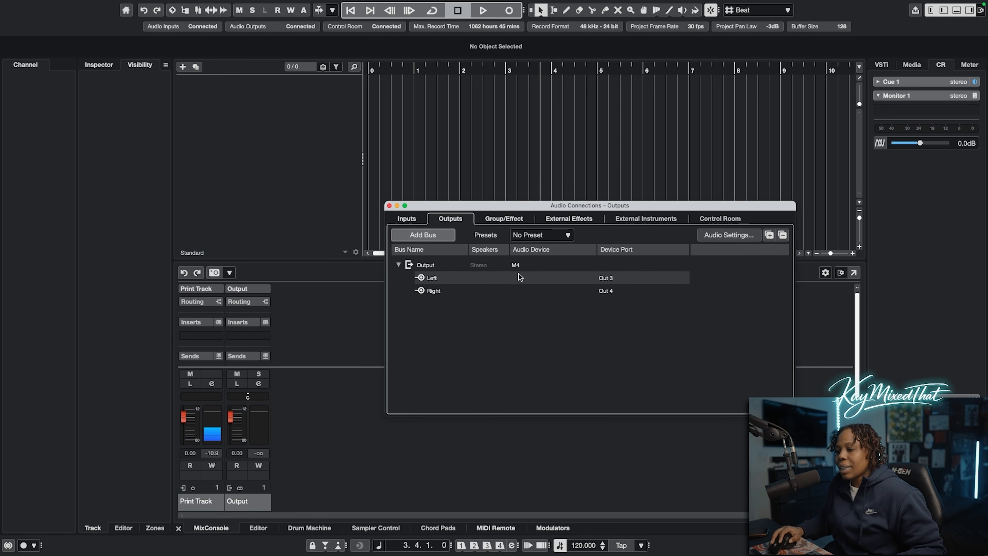
Check the port choices for the Output bus's left channel and the Control Room's Monitor 1 device and port assignments
{"action": "left_click", "coordinate": [607, 278]}
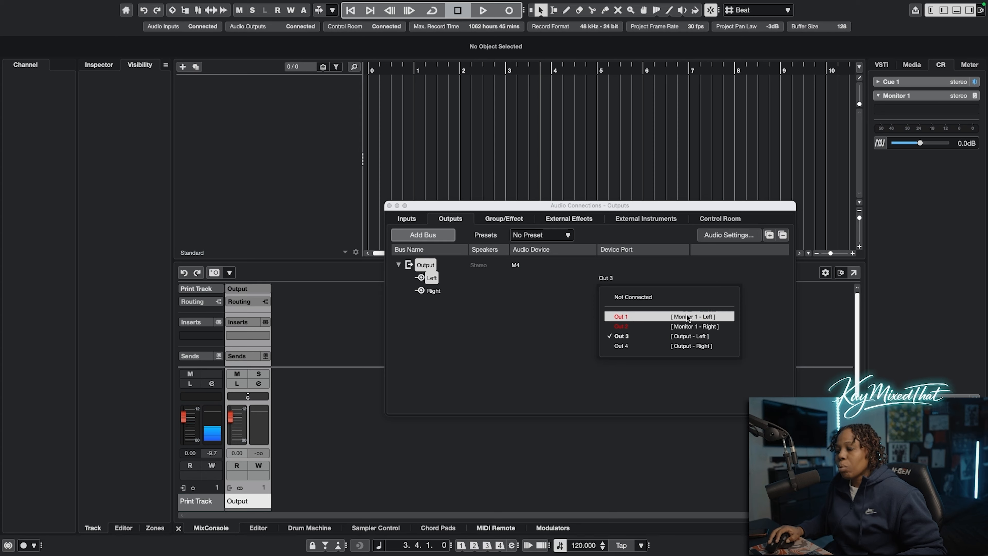
{"action": "left_click", "coordinate": [580, 311]}
{"action": "left_click", "coordinate": [719, 220]}
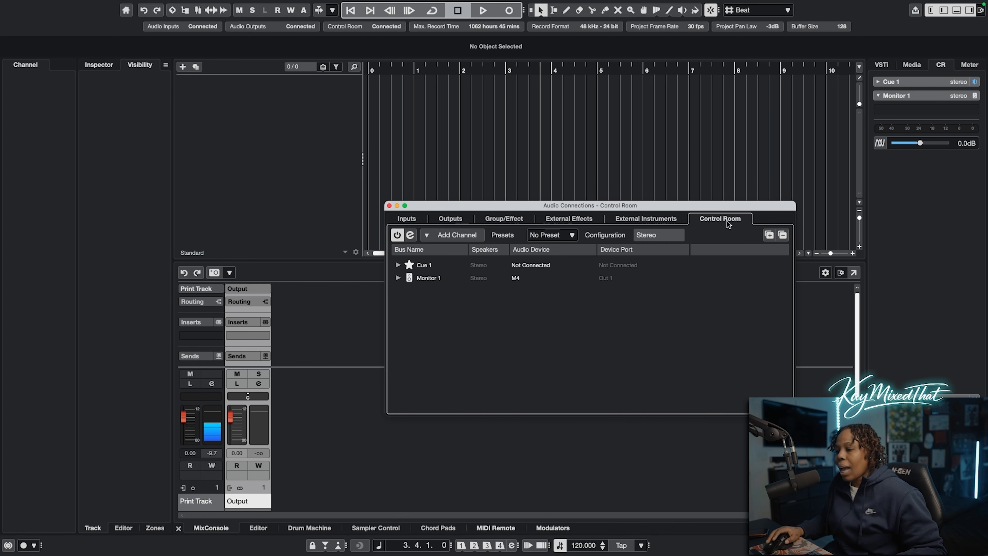
{"action": "left_click", "coordinate": [516, 277]}
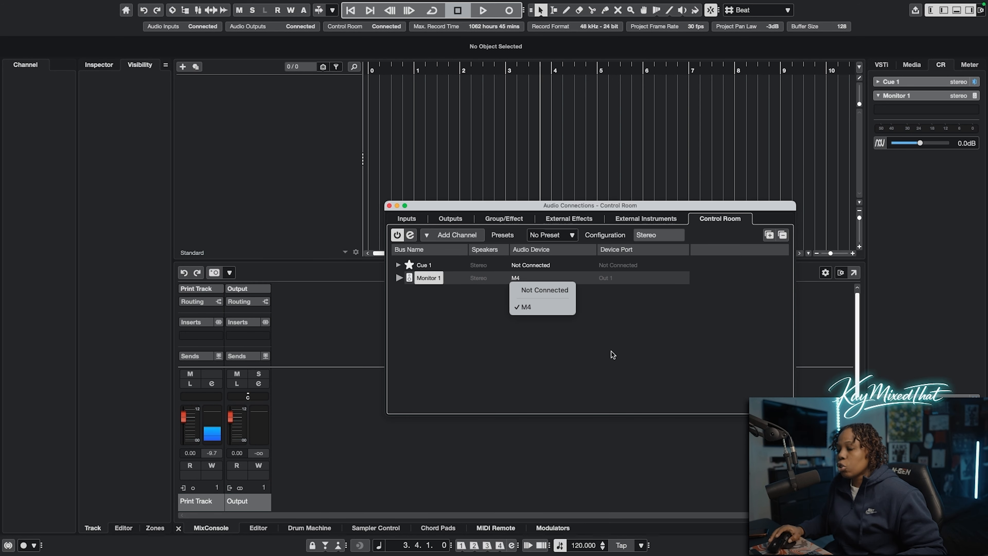
{"action": "left_click", "coordinate": [585, 302]}
{"action": "left_click", "coordinate": [399, 277]}
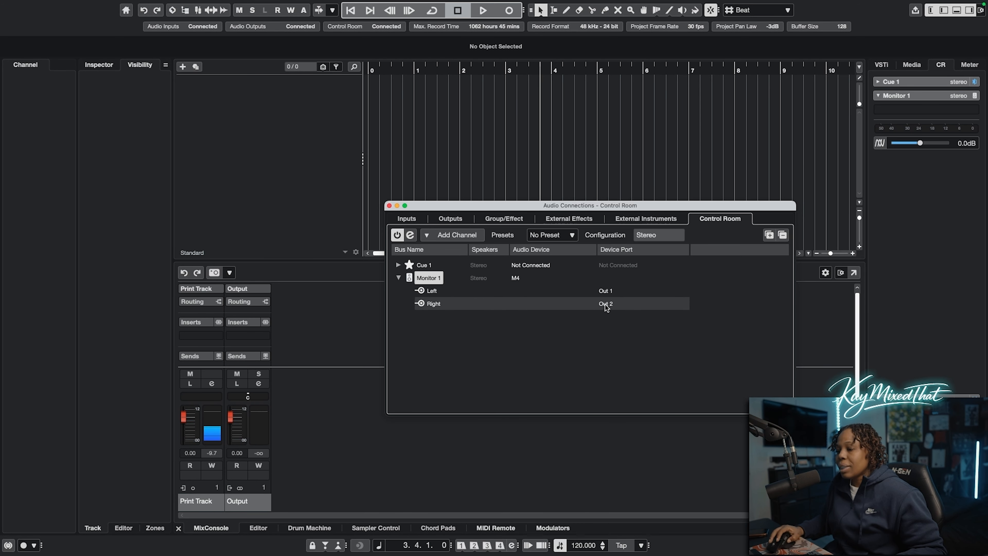
{"action": "left_click", "coordinate": [399, 277]}
Remove the Monitor 1 channel from the Control Room connections
{"action": "right_click", "coordinate": [438, 277]}
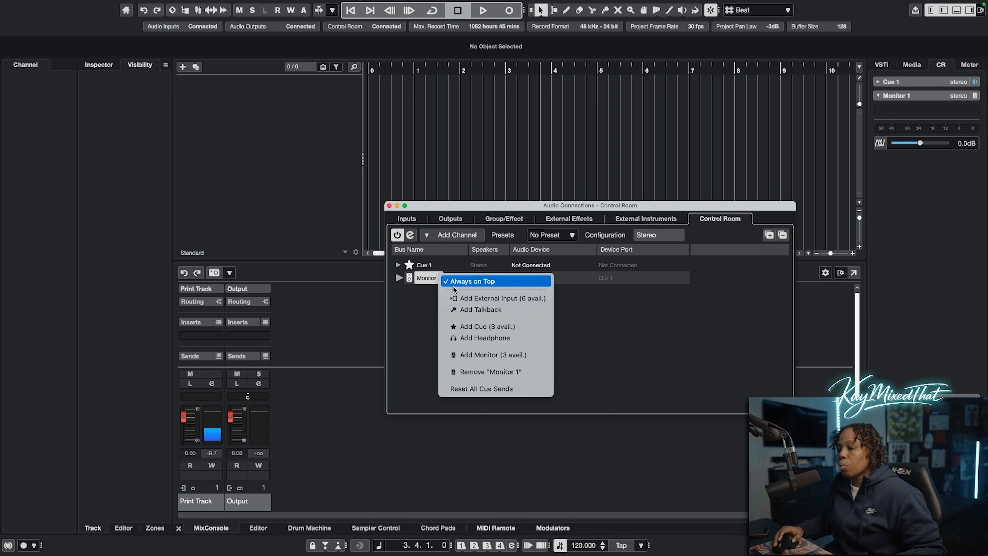
{"action": "left_click", "coordinate": [498, 389]}
{"action": "right_click", "coordinate": [428, 278]}
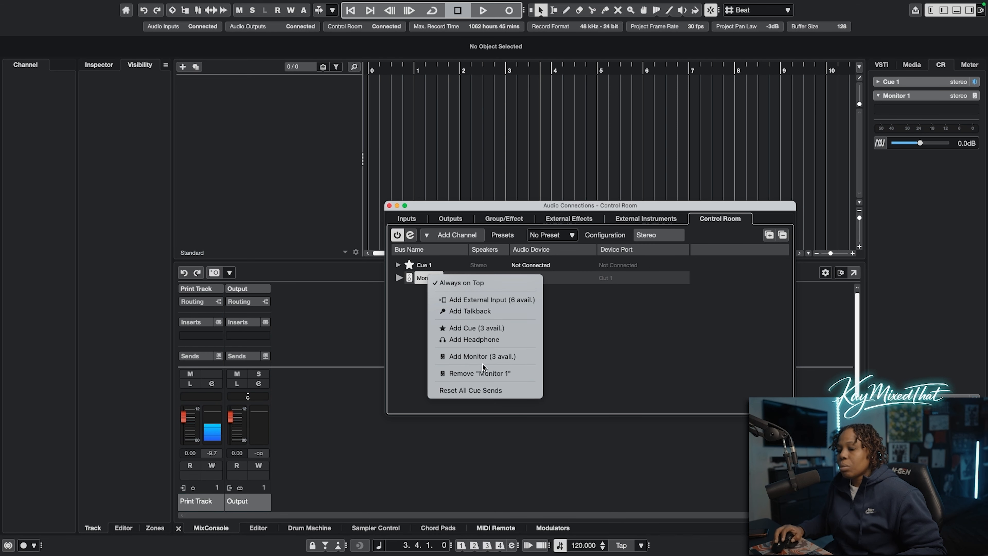
{"action": "left_click", "coordinate": [492, 373]}
Assign the Output bus's left channel to Out 1 and its right channel to Out 2
{"action": "left_click", "coordinate": [519, 199]}
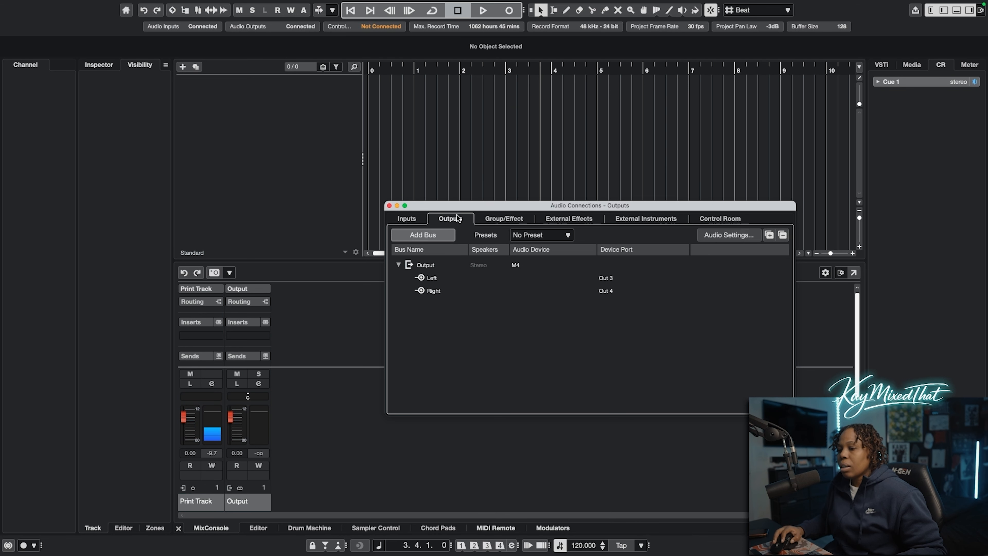
{"action": "left_click", "coordinate": [606, 278]}
{"action": "left_click", "coordinate": [547, 264]}
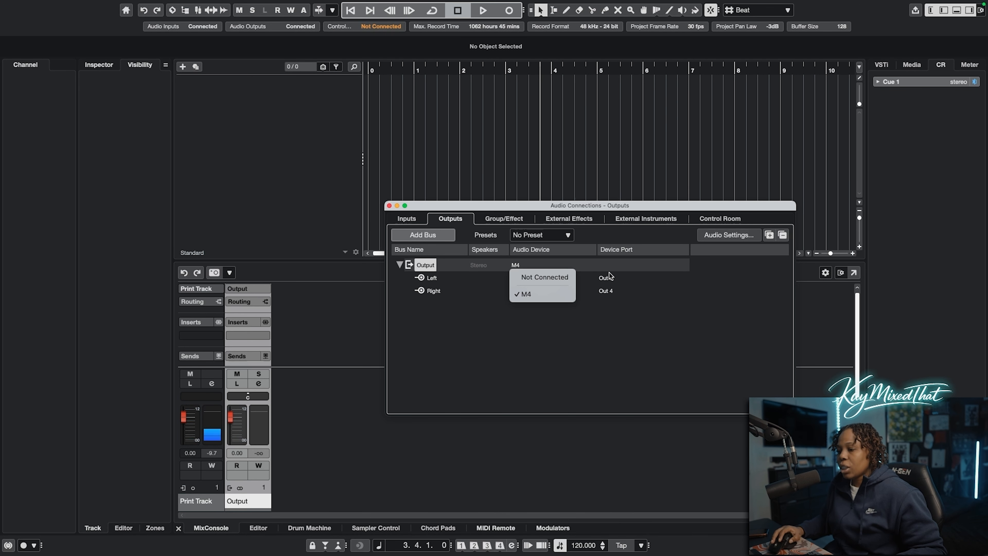
{"action": "left_click", "coordinate": [615, 286]}
{"action": "left_click", "coordinate": [613, 278]}
{"action": "left_click", "coordinate": [621, 317]}
{"action": "left_click", "coordinate": [614, 292]}
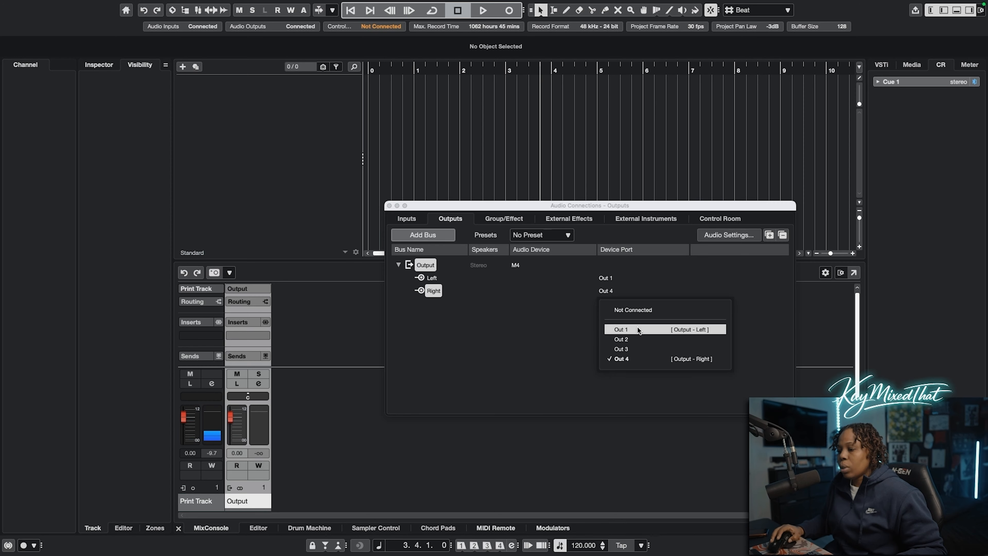
{"action": "left_click", "coordinate": [622, 338]}
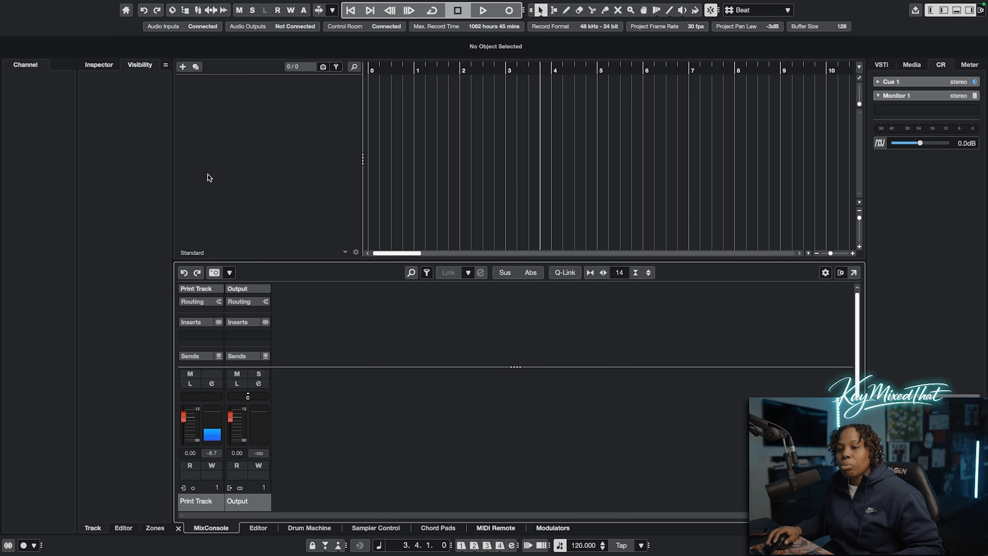
Add eight mono audio tracks in blue, with Print Track as the audio input and Output as the audio output
{"action": "right_click", "coordinate": [248, 111]}
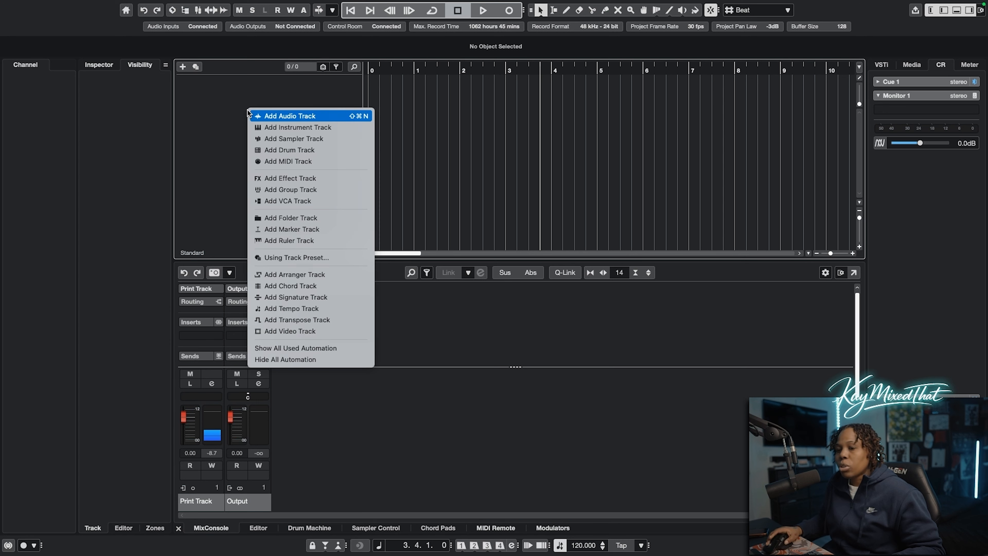
{"action": "left_click", "coordinate": [311, 117]}
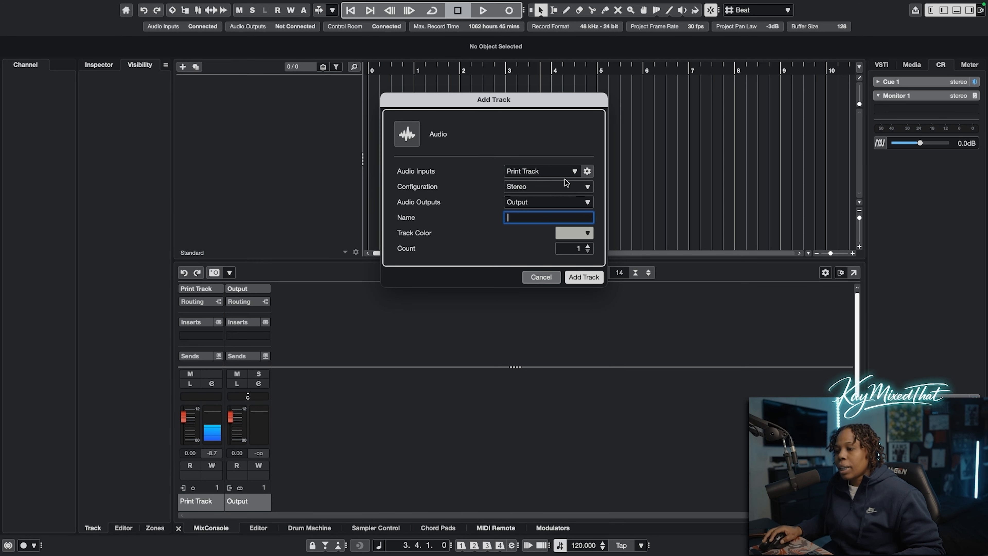
{"action": "left_click", "coordinate": [549, 176]}
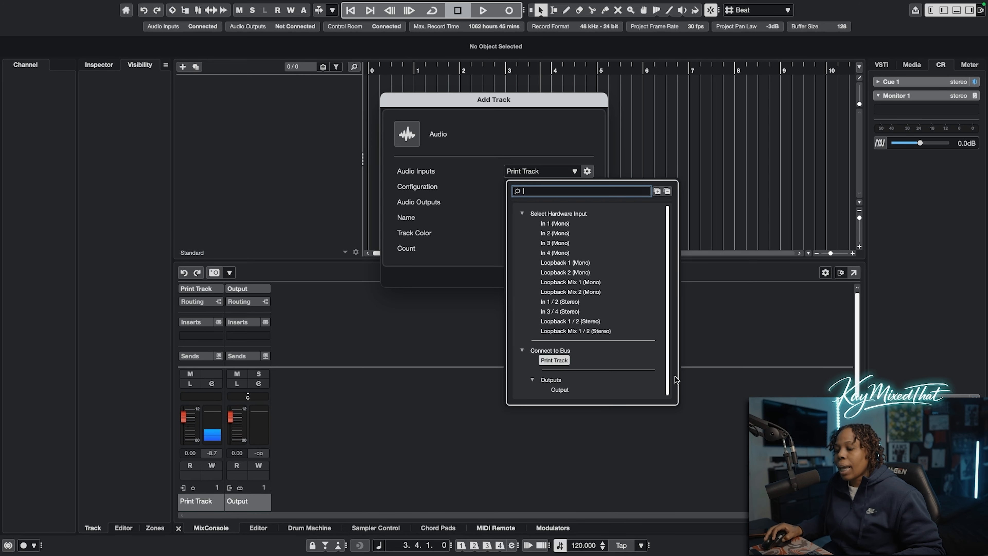
{"action": "left_click", "coordinate": [504, 178]}
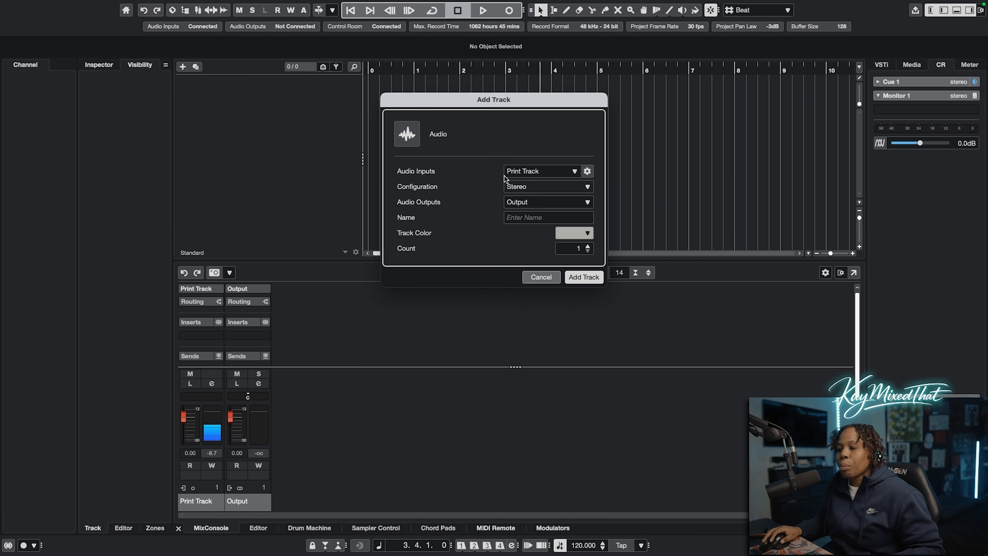
{"action": "left_click", "coordinate": [531, 188]}
{"action": "left_click", "coordinate": [541, 232]}
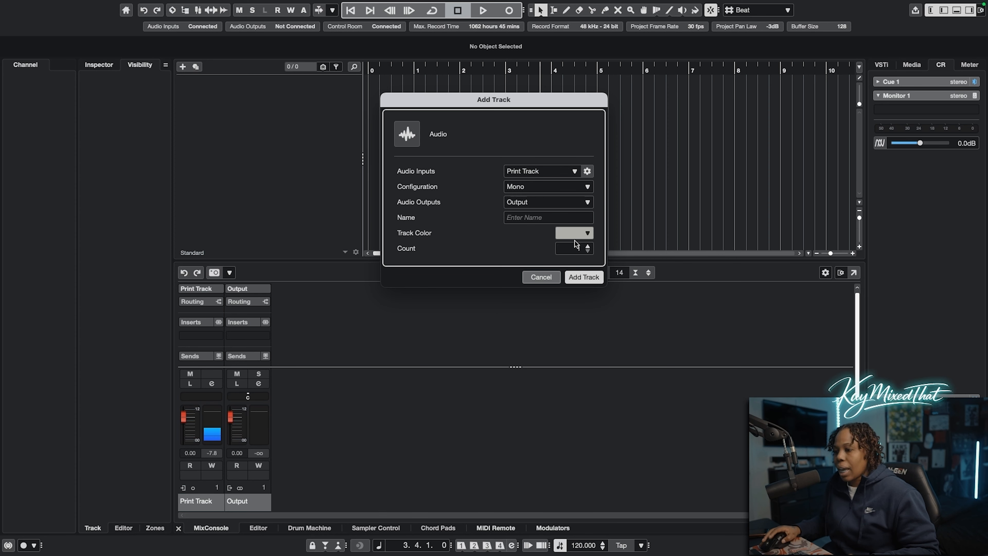
{"action": "left_click", "coordinate": [588, 251]}
{"action": "left_click", "coordinate": [588, 251]}
{"action": "left_click", "coordinate": [588, 251]}
{"action": "left_click", "coordinate": [587, 235]}
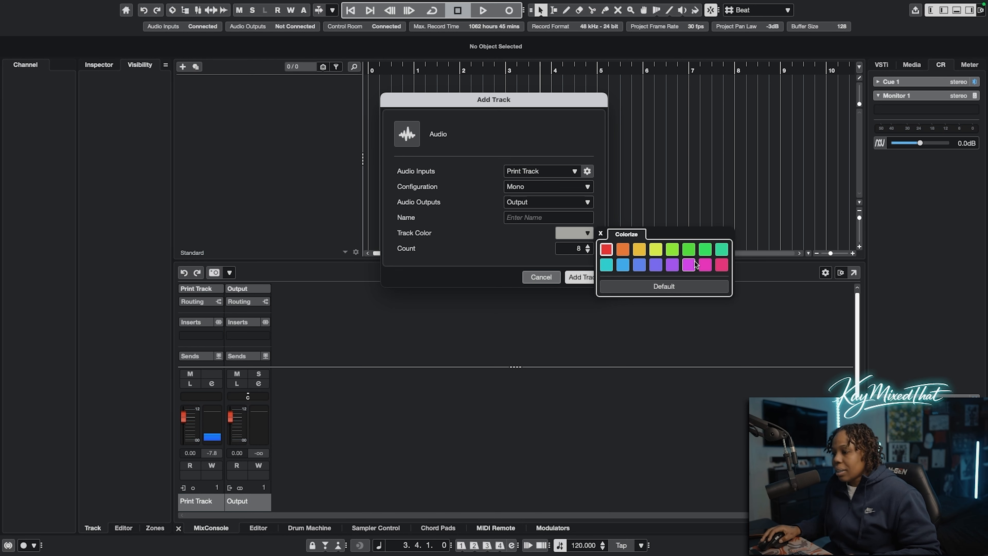
{"action": "left_click", "coordinate": [623, 266]}
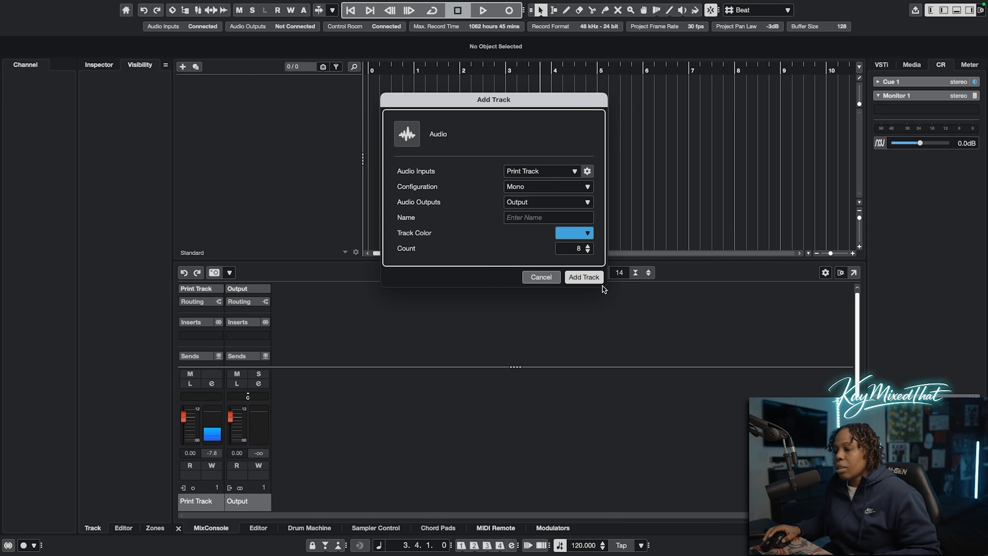
{"action": "left_click", "coordinate": [581, 276]}
{"action": "left_click", "coordinate": [724, 396]}
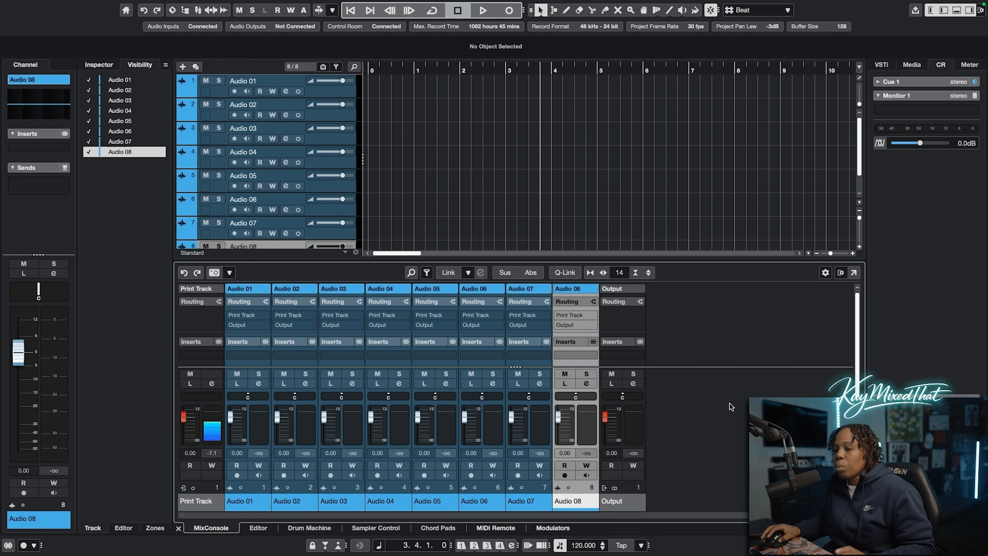
Rename the first four audio tracks Beat, Record, Lead and Lead
{"action": "left_click", "coordinate": [180, 95]}
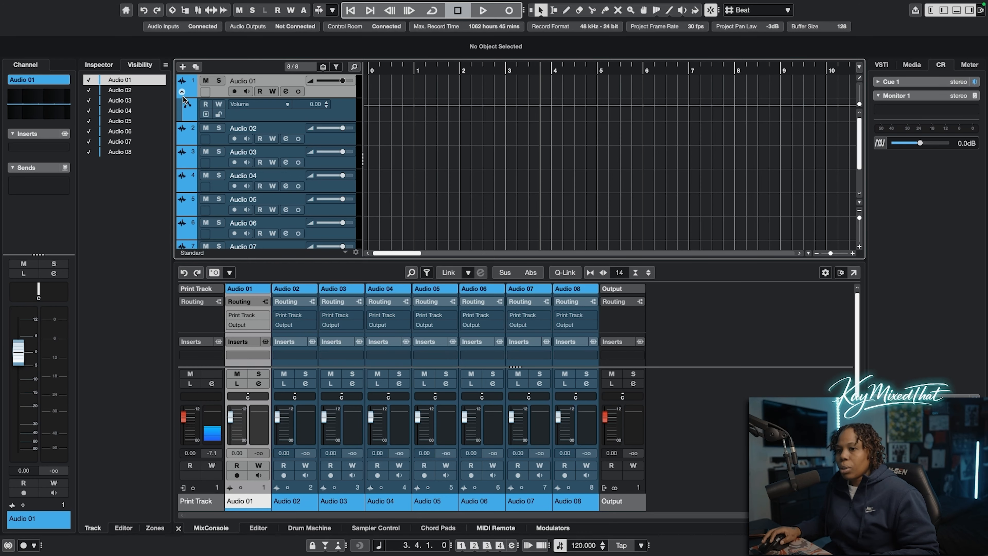
{"action": "left_click", "coordinate": [183, 94]}
{"action": "double_click", "coordinate": [246, 81]}
{"action": "type", "text": "Beat"}
{"action": "key", "text": "Tab"}
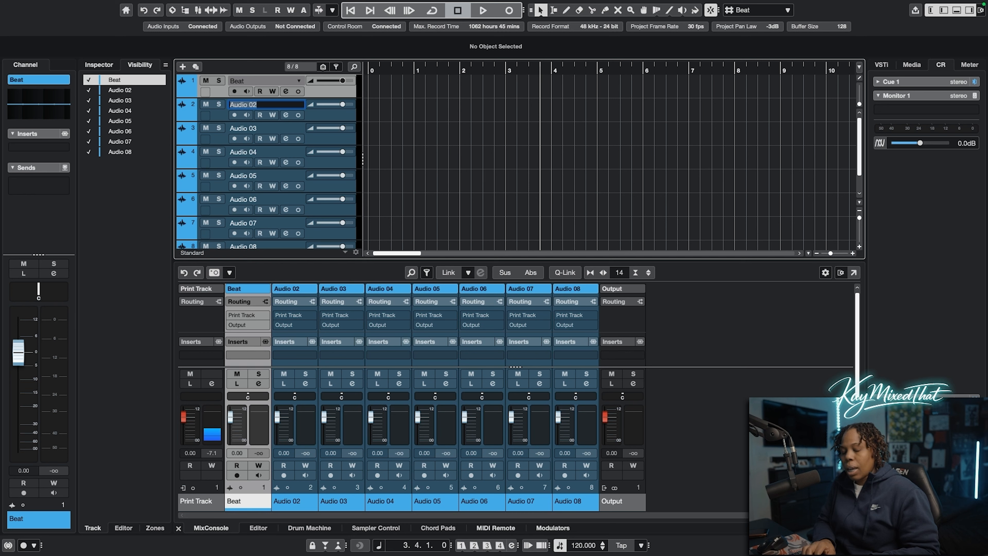
{"action": "type", "text": "Record"}
{"action": "key", "text": "Tab"}
{"action": "type", "text": "L"}
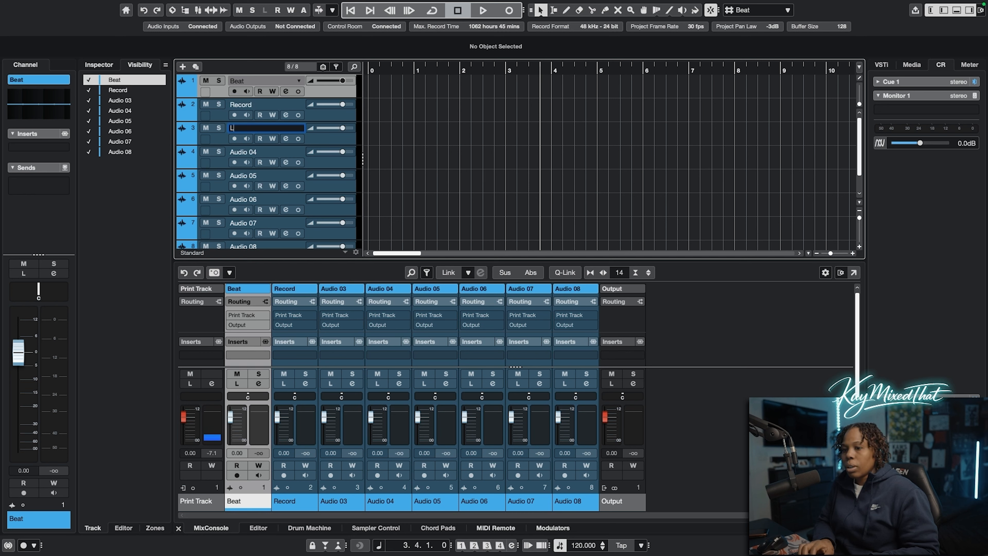
{"action": "type", "text": "ead"}
{"action": "key", "text": "Tab"}
{"action": "type", "text": "L"}
{"action": "key", "text": "Tab"}
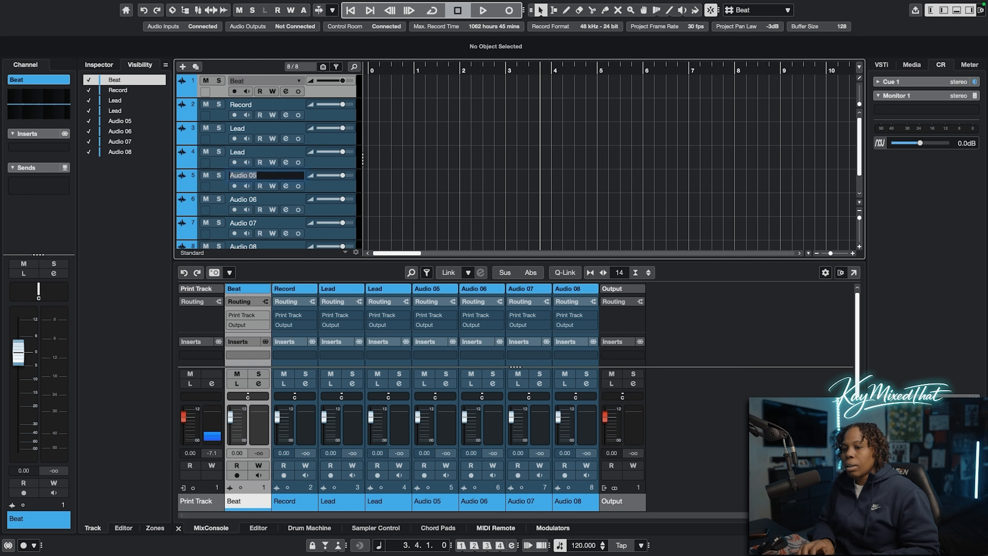
Rename audio tracks five to eight Adlibs, Dub L, Dub R and Dub C
{"action": "type", "text": "Adlibs"}
{"action": "key", "text": "Tab"}
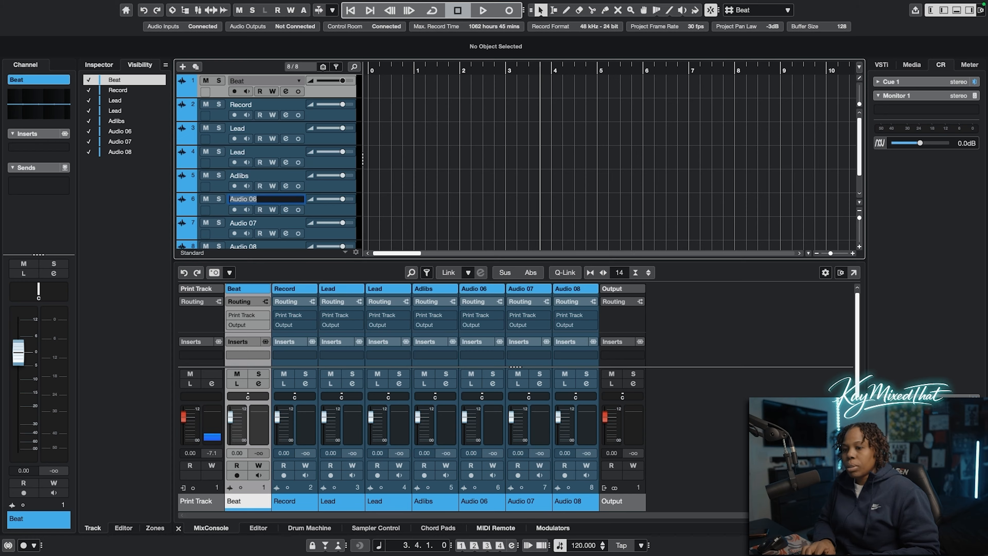
{"action": "type", "text": "Dob L"}
{"action": "key", "text": "Tab"}
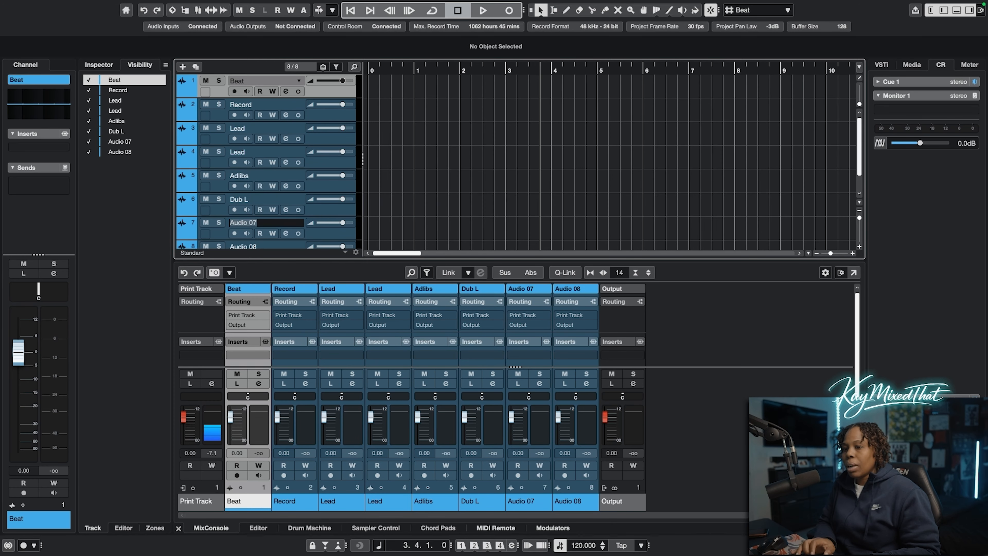
{"action": "type", "text": "Dub R"}
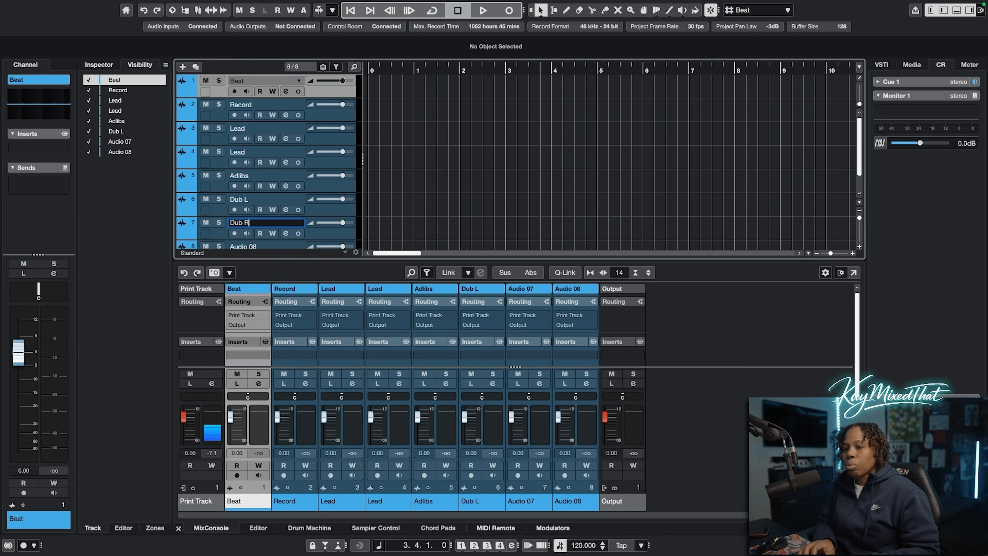
{"action": "key", "text": "Tab"}
{"action": "type", "text": "Dub C"}
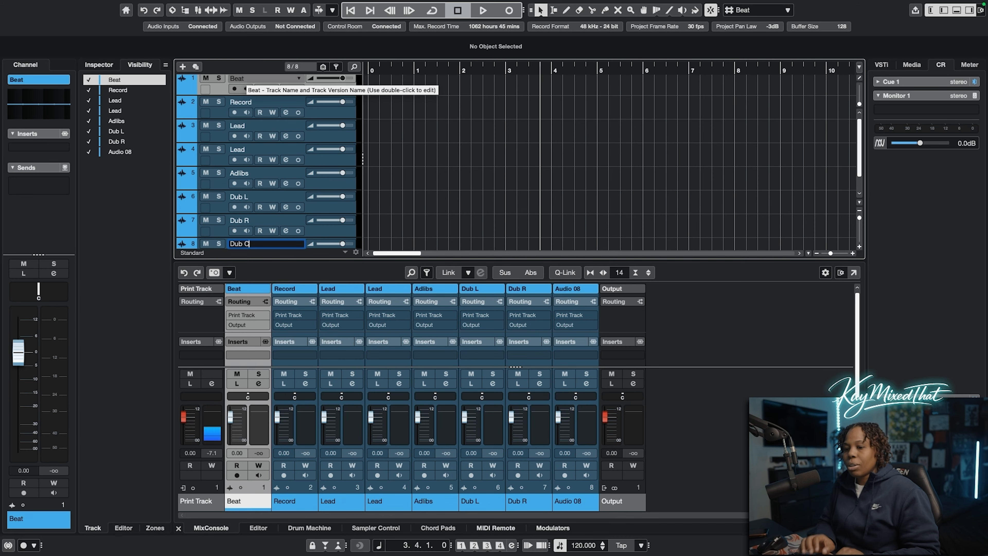
{"action": "key", "text": "Return"}
{"action": "scroll", "coordinate": [277, 244], "scroll_direction": "down", "scroll_amount": 2}
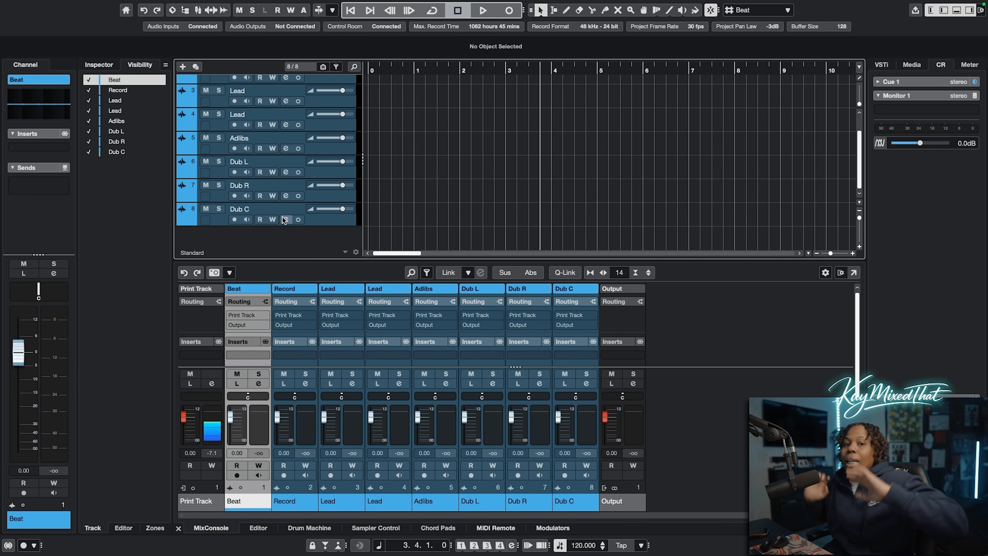
{"action": "scroll", "coordinate": [273, 197], "scroll_direction": "up", "scroll_amount": 2}
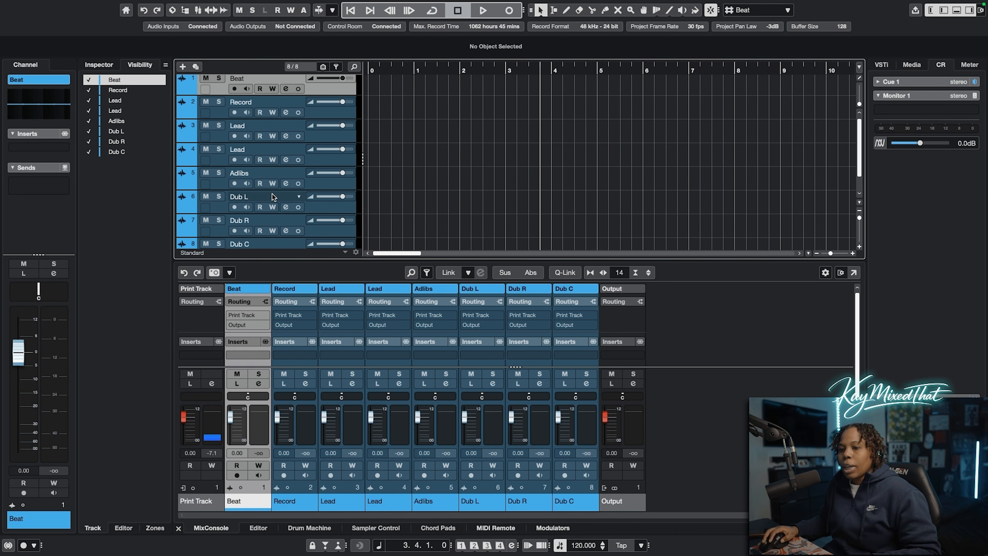
Set the track color of Dub L, Dub R and Dub C to yellow
{"action": "left_click", "coordinate": [508, 501]}
{"action": "left_click", "coordinate": [500, 502]}
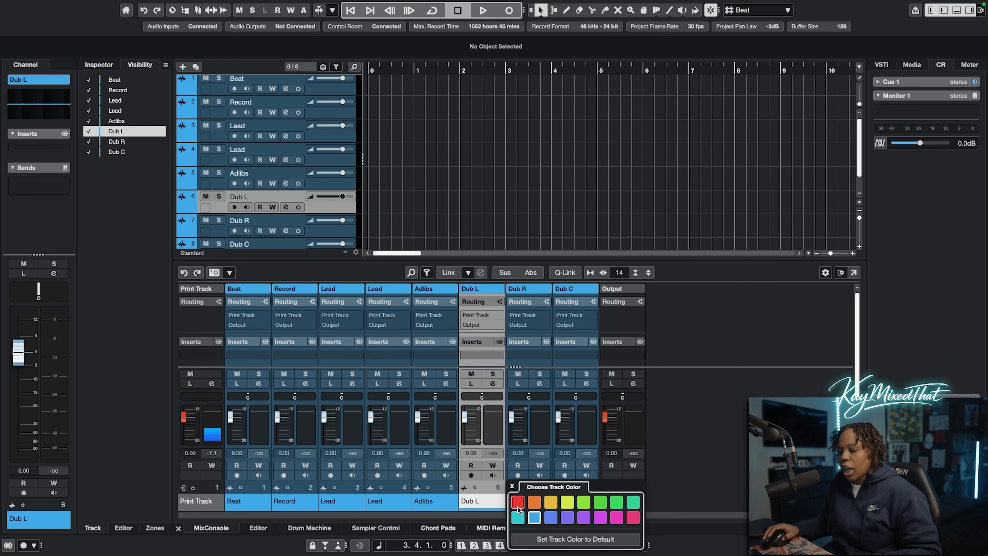
{"action": "left_click", "coordinate": [565, 503]}
{"action": "left_click", "coordinate": [549, 502]}
{"action": "left_click", "coordinate": [548, 502]}
{"action": "left_click", "coordinate": [614, 502]}
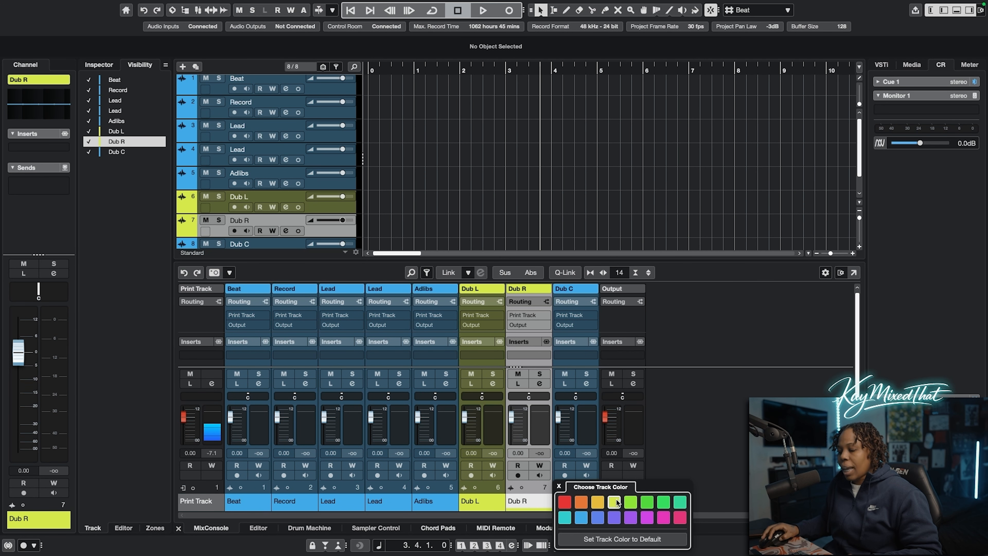
{"action": "left_click", "coordinate": [595, 502]}
{"action": "left_click", "coordinate": [660, 502]}
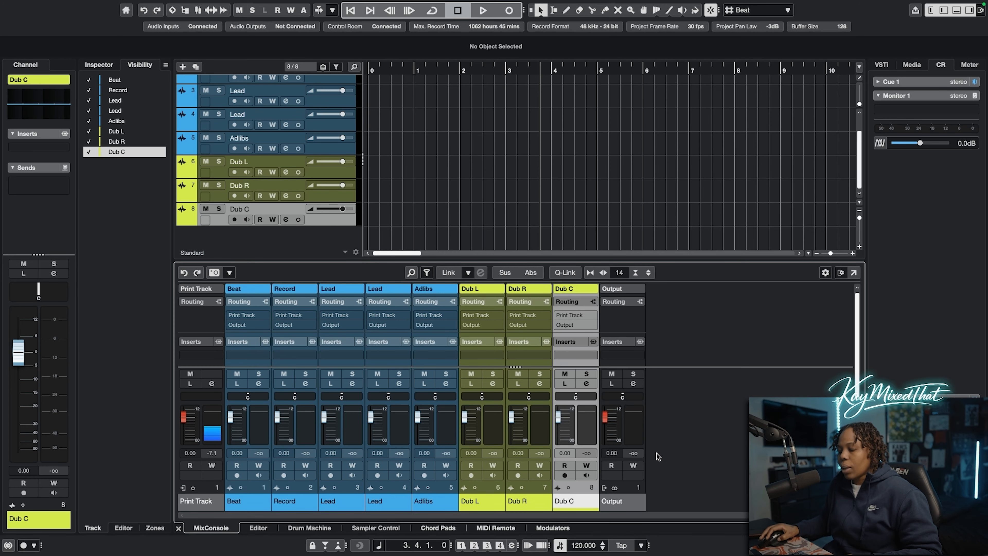
Set the track color of the two Lead tracks to green, using a slightly different shade for each
{"action": "left_click", "coordinate": [359, 505]}
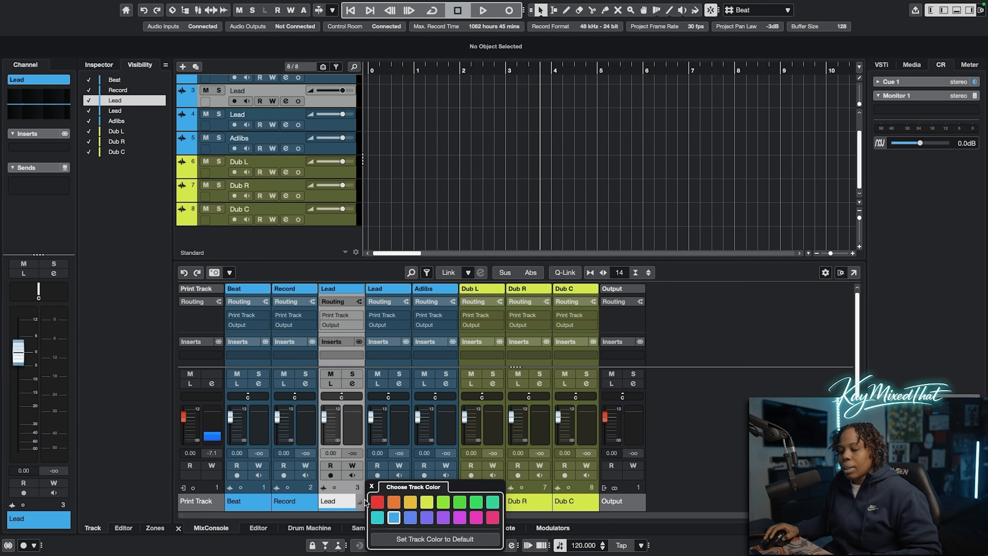
{"action": "left_click", "coordinate": [489, 505]}
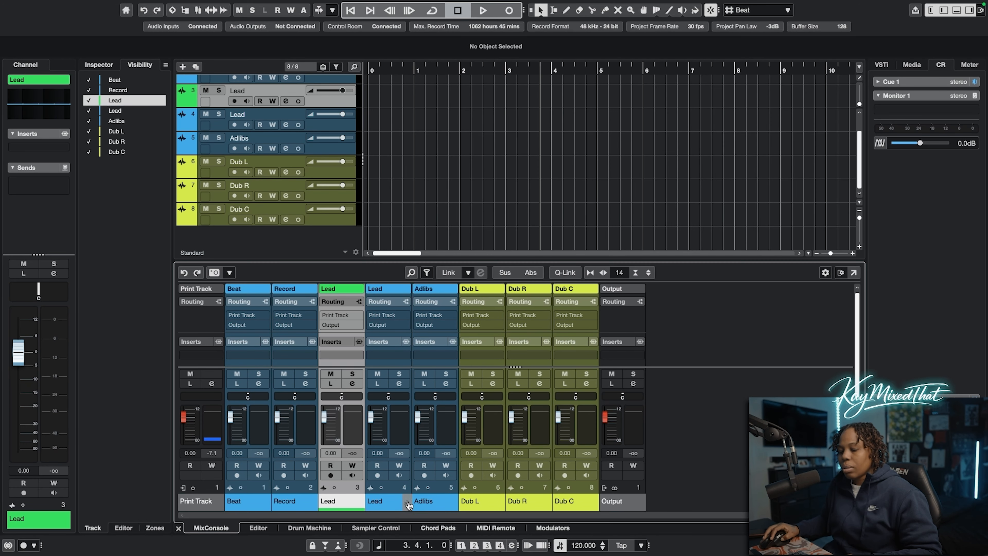
{"action": "left_click", "coordinate": [406, 504]}
{"action": "left_click", "coordinate": [489, 506]}
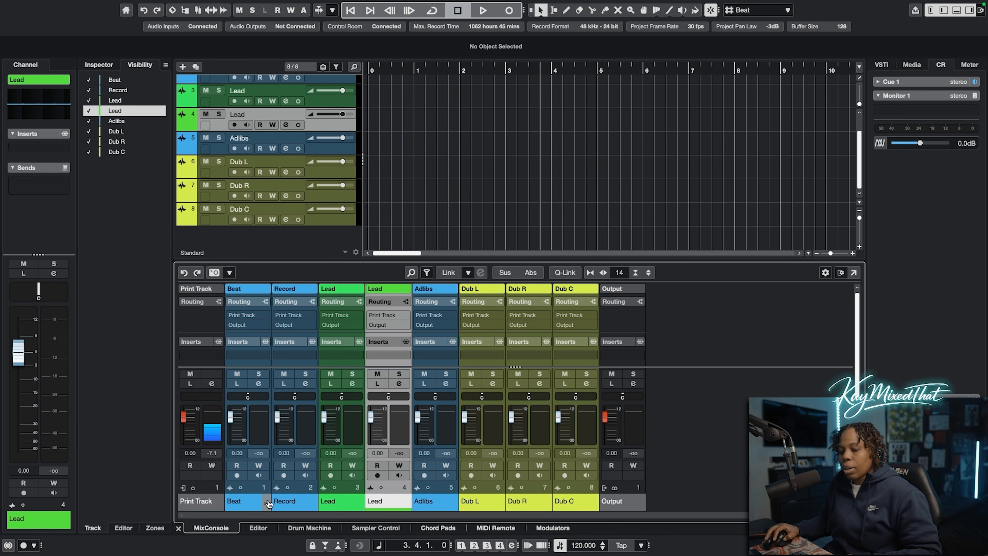
Color the Beat track purple and the Record track red
{"action": "left_click", "coordinate": [268, 503]}
{"action": "left_click", "coordinate": [349, 518]}
{"action": "left_click", "coordinate": [313, 505]}
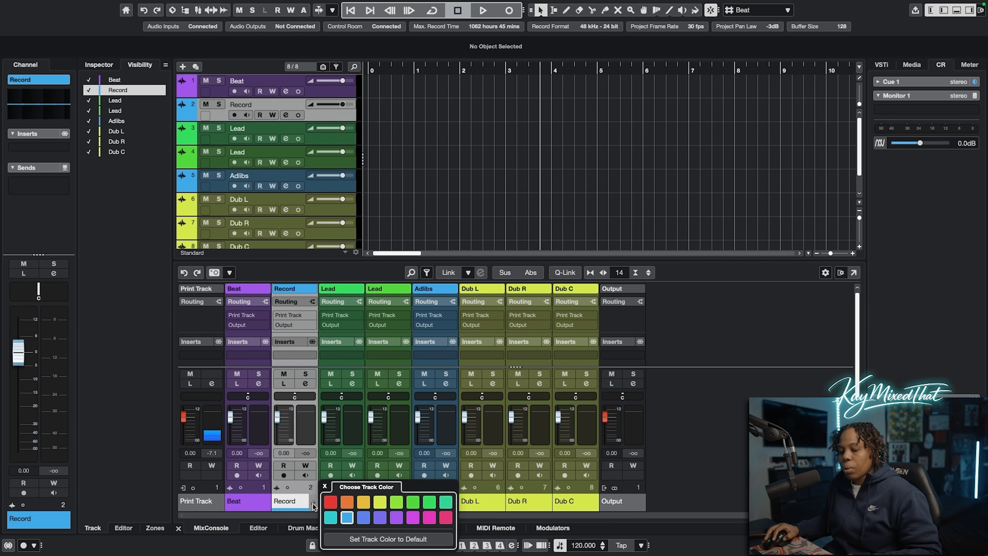
{"action": "left_click", "coordinate": [331, 501]}
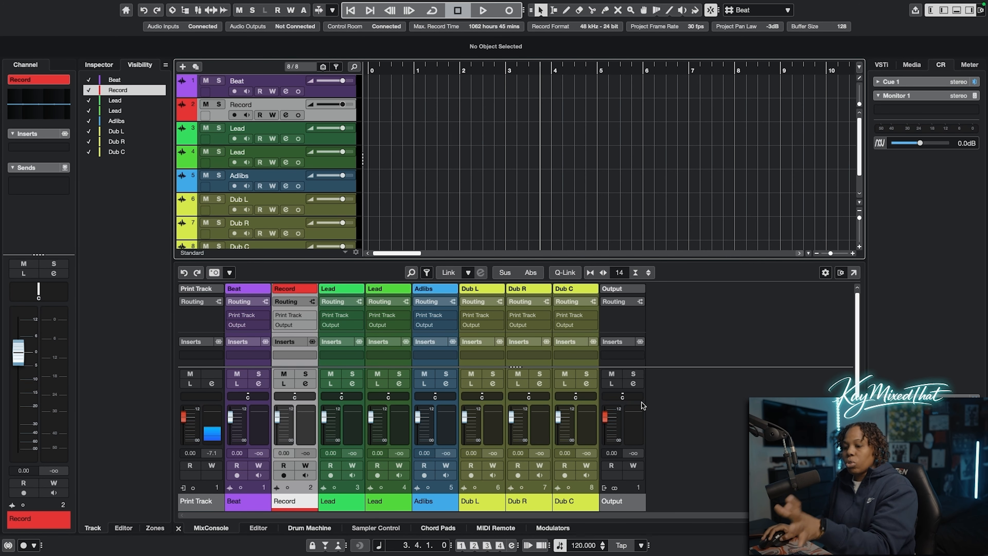
In the Track & MixConsole Channel Colors preferences, turn colorizing of MixConsole channels off and back on
{"action": "left_click", "coordinate": [40, 5]}
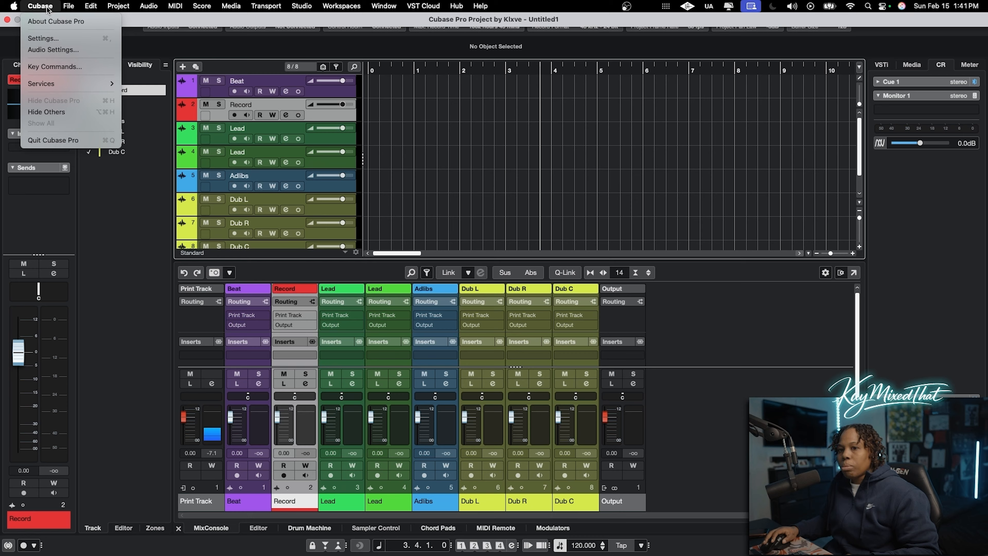
{"action": "left_click", "coordinate": [54, 41]}
{"action": "left_click", "coordinate": [358, 347]}
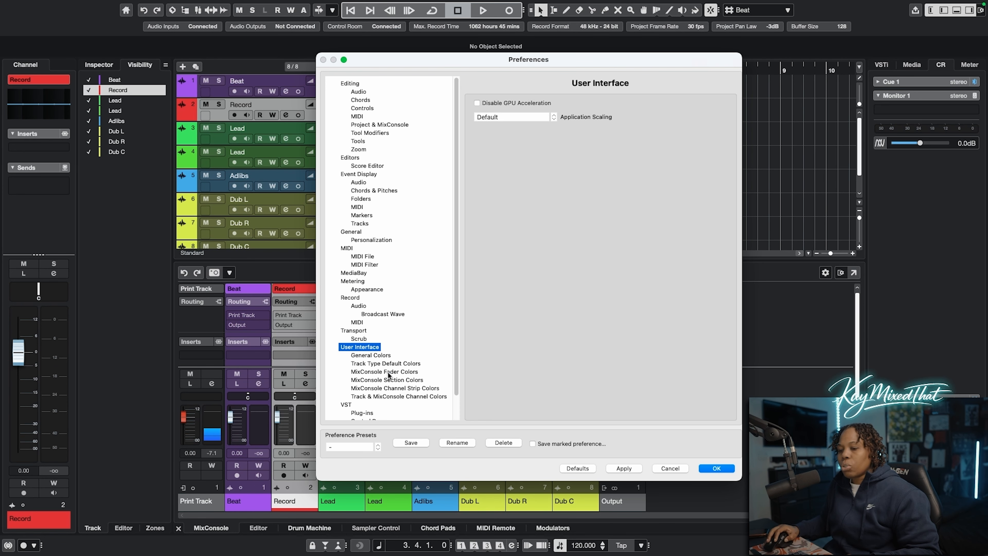
{"action": "left_click", "coordinate": [396, 396]}
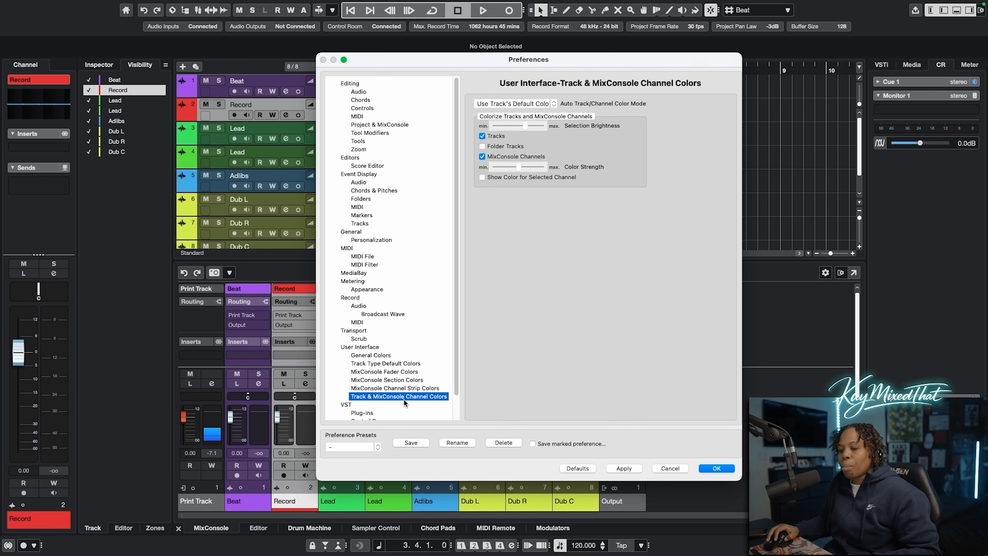
{"action": "left_click_drag", "start_coordinate": [476, 64], "coordinate": [627, 62]}
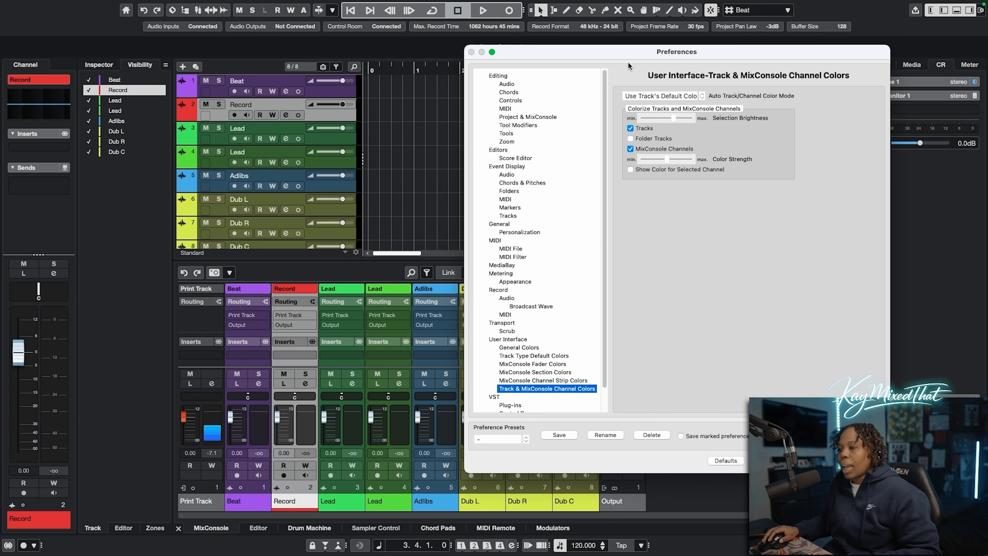
{"action": "left_click", "coordinate": [629, 148]}
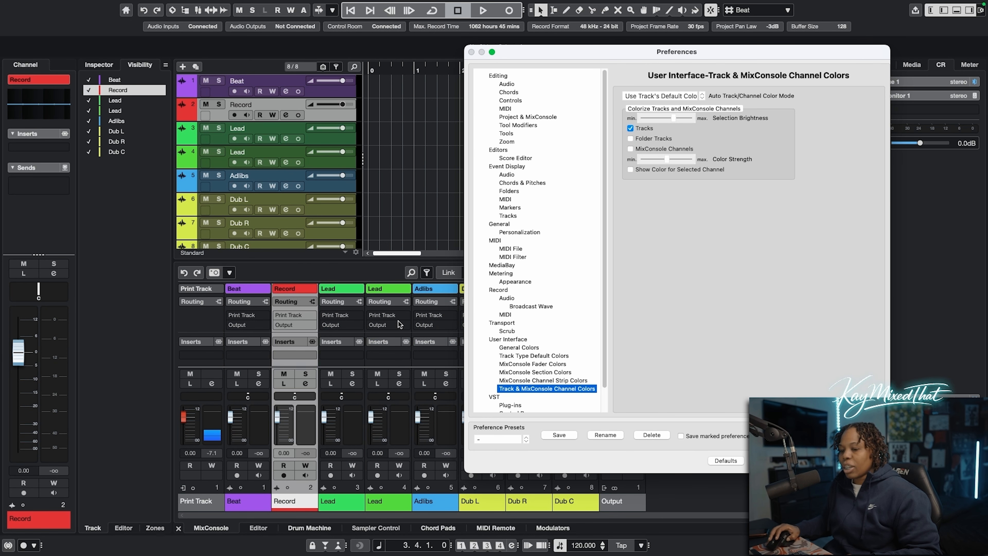
{"action": "left_click", "coordinate": [631, 148]}
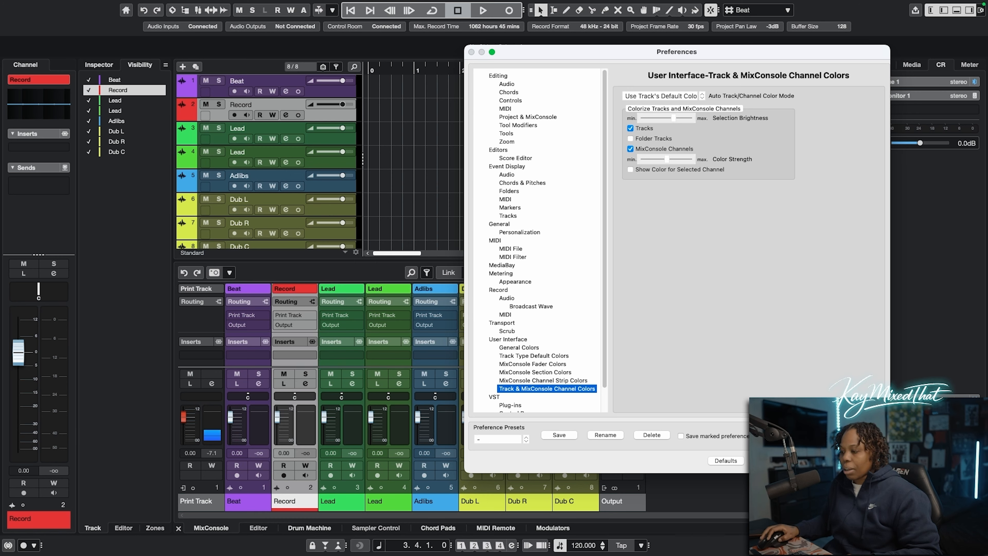
{"action": "left_click", "coordinate": [865, 460]}
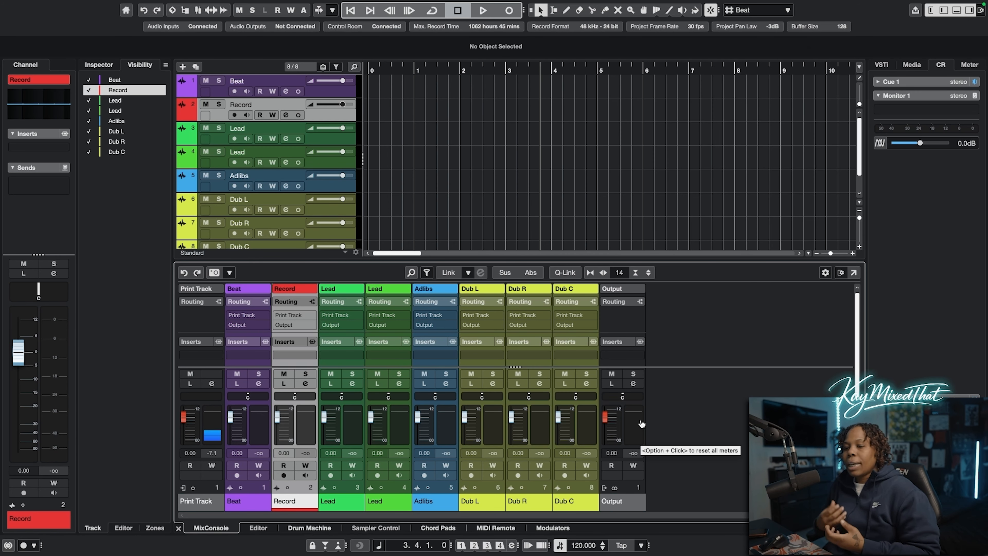
{"action": "right_click", "coordinate": [696, 310]}
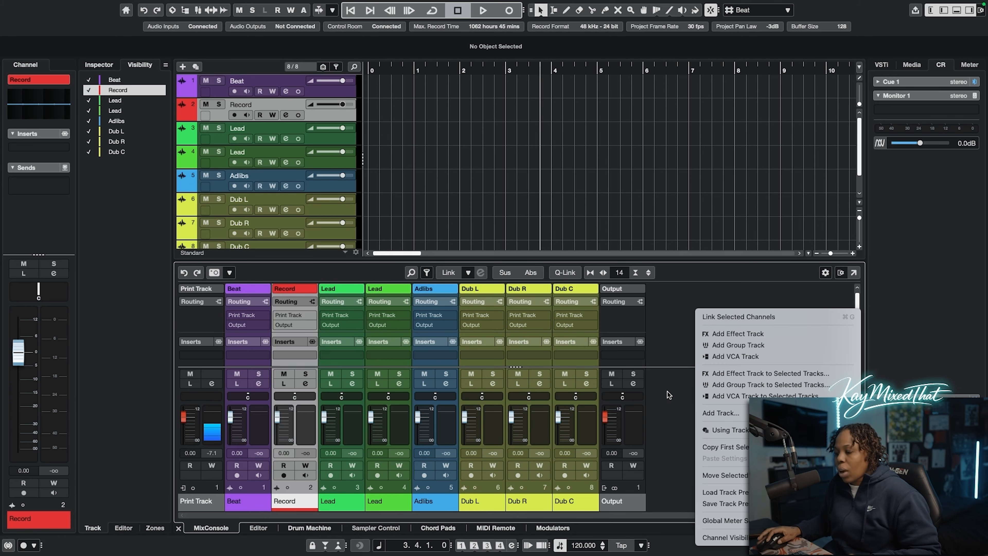
{"action": "left_click", "coordinate": [678, 352]}
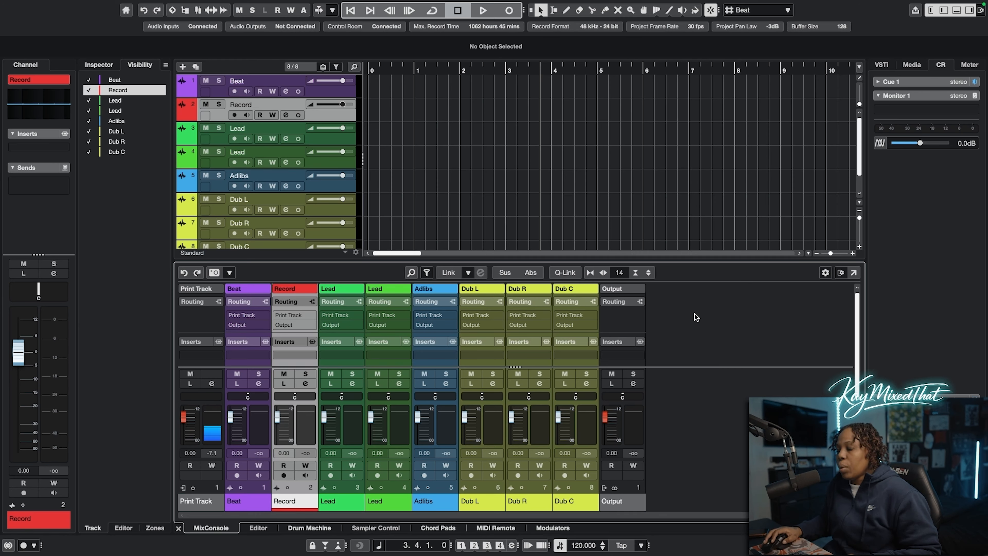
Add five stereo effect tracks colored pink, with their audio output set to Output
{"action": "right_click", "coordinate": [695, 322]}
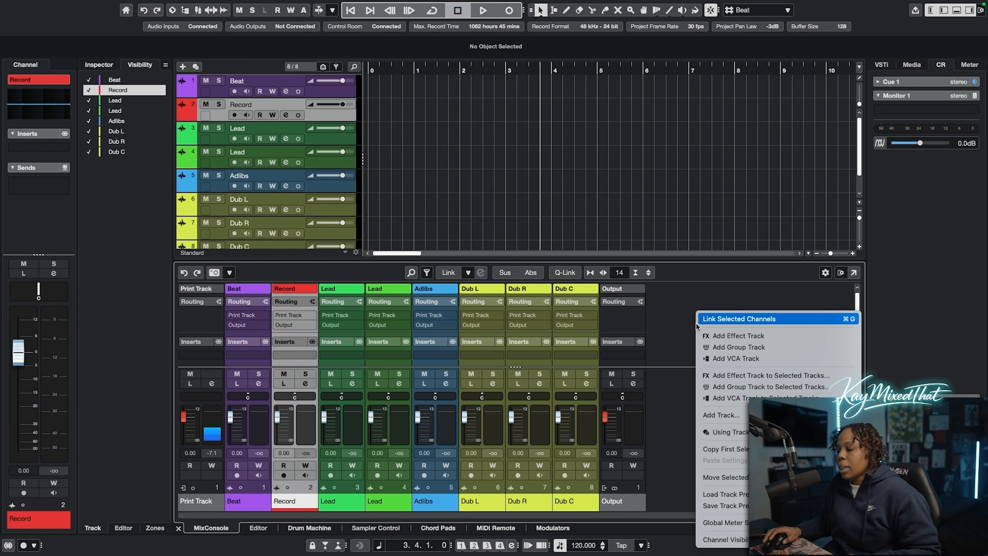
{"action": "left_click", "coordinate": [763, 335]}
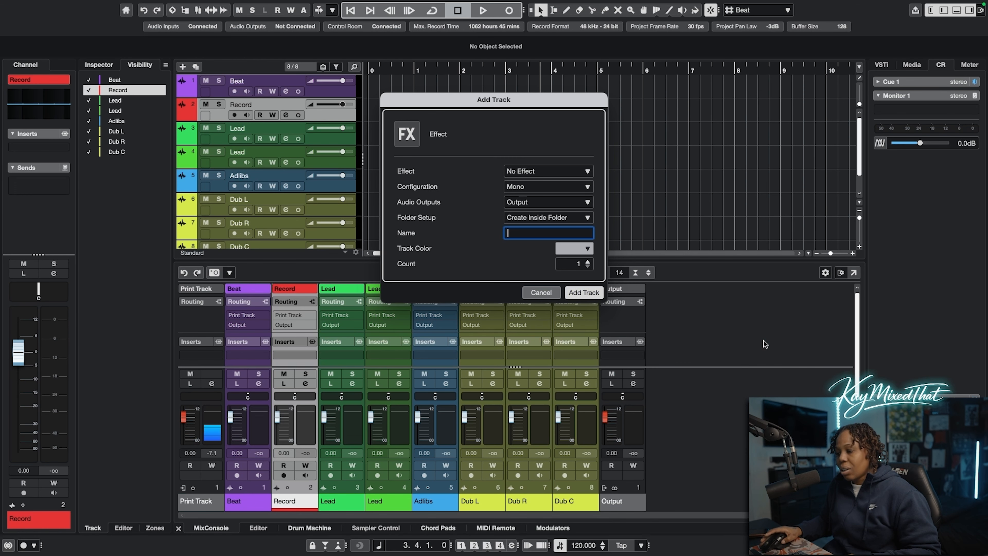
{"action": "left_click_drag", "start_coordinate": [472, 98], "coordinate": [570, 98]}
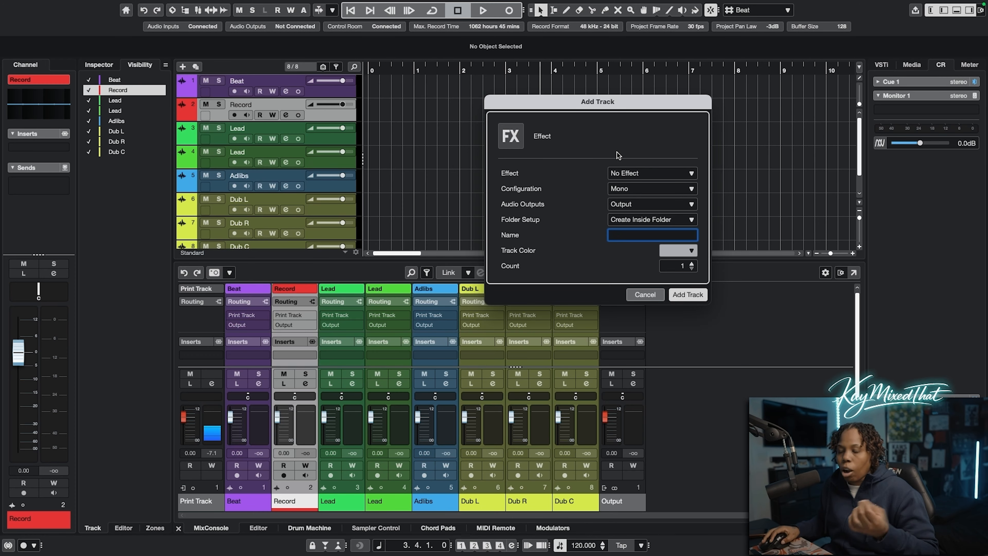
{"action": "left_click", "coordinate": [678, 251]}
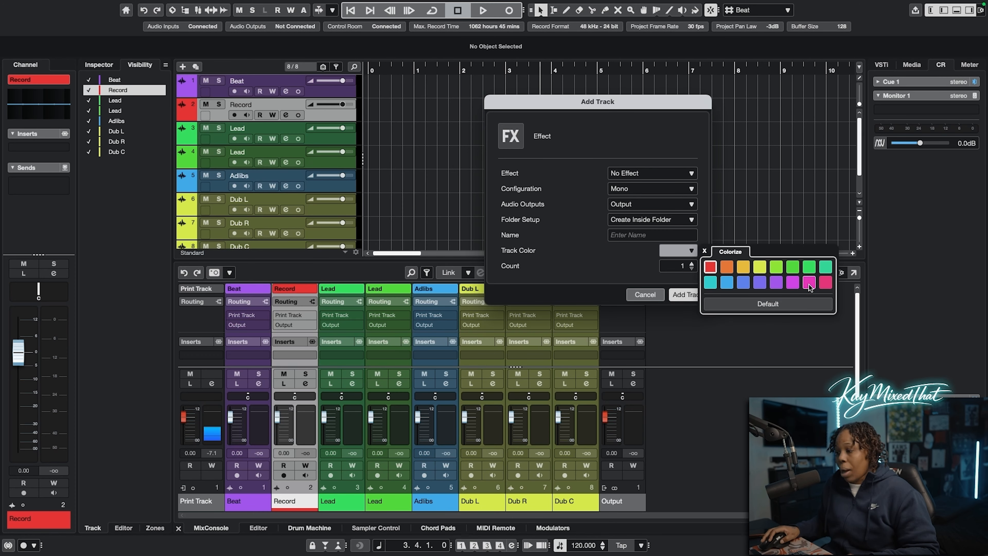
{"action": "left_click", "coordinate": [809, 283]}
{"action": "left_click", "coordinate": [691, 263]}
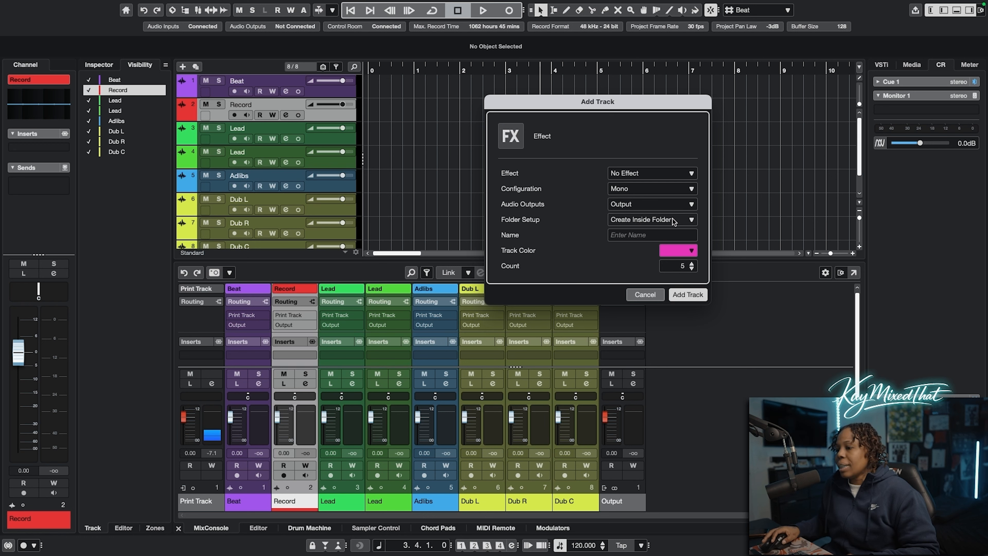
{"action": "left_click", "coordinate": [642, 189]}
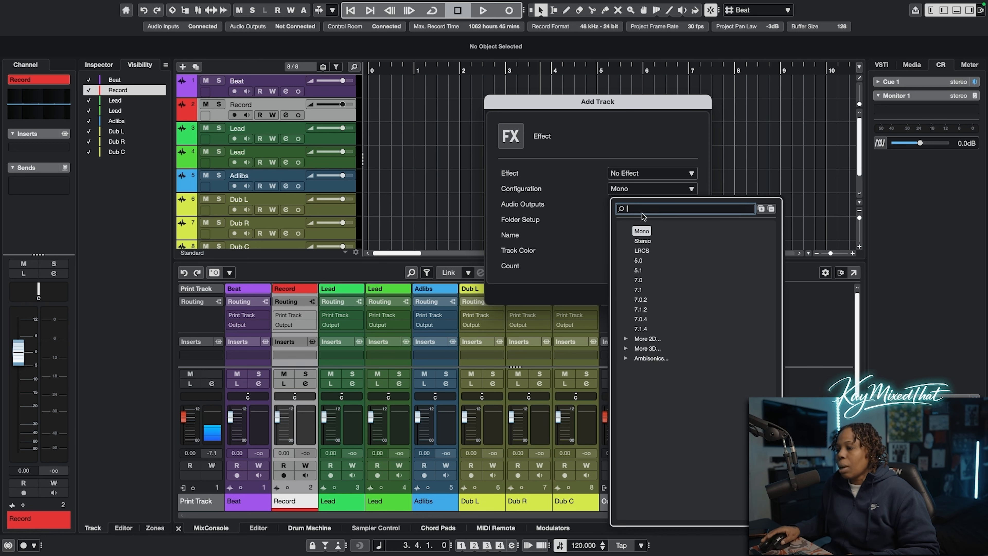
{"action": "left_click", "coordinate": [643, 240]}
{"action": "left_click", "coordinate": [622, 204]}
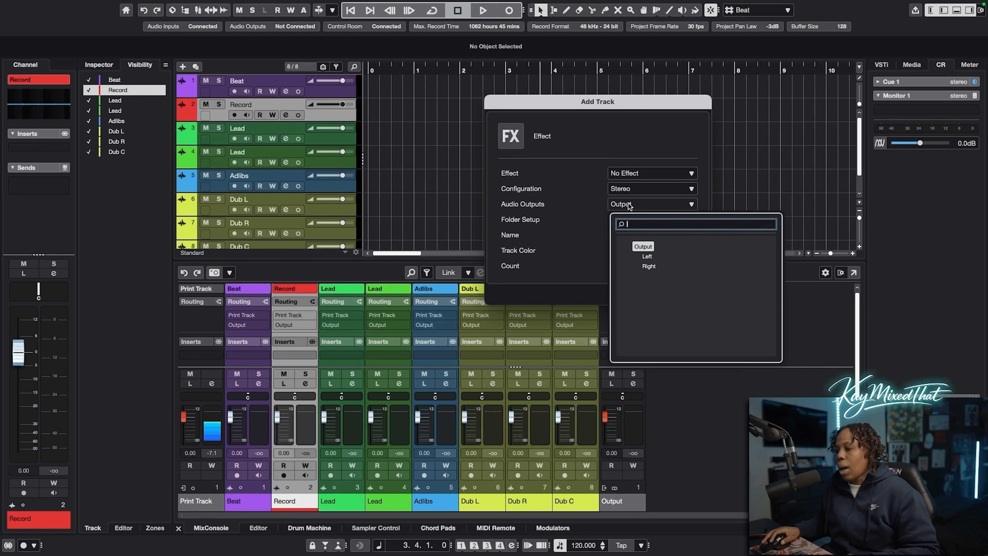
{"action": "left_click", "coordinate": [589, 217]}
{"action": "left_click", "coordinate": [688, 295]}
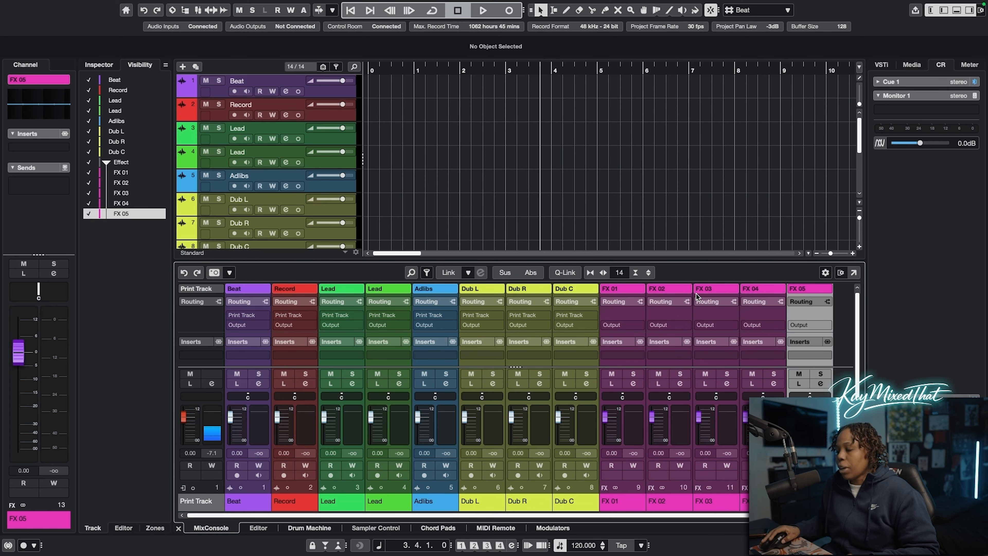
Enlarge the mixer to show the sends, then send the first Lead channel to FX 02 at about -18.6 dB
{"action": "scroll", "coordinate": [627, 512], "scroll_direction": "right", "scroll_amount": 1}
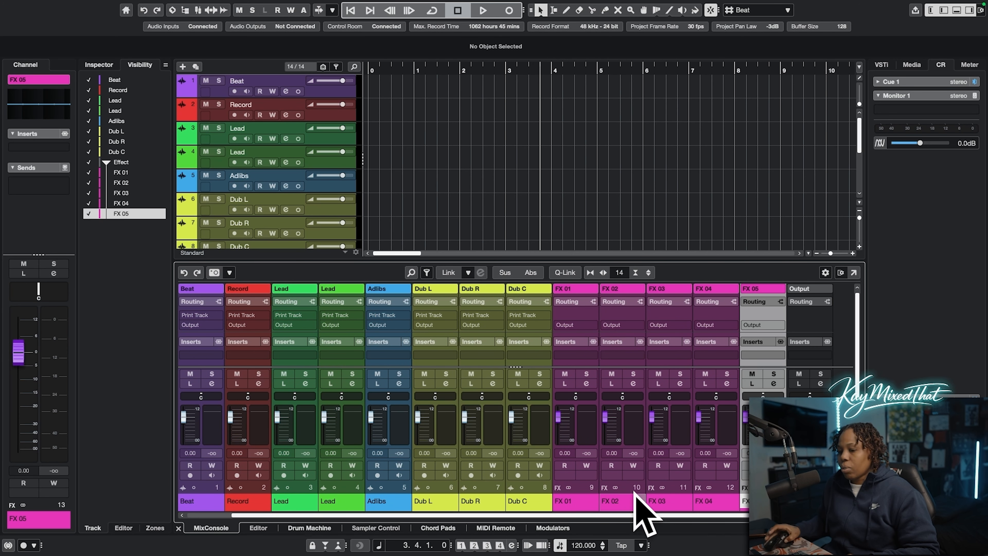
{"action": "scroll", "coordinate": [626, 515], "scroll_direction": "left", "scroll_amount": 1}
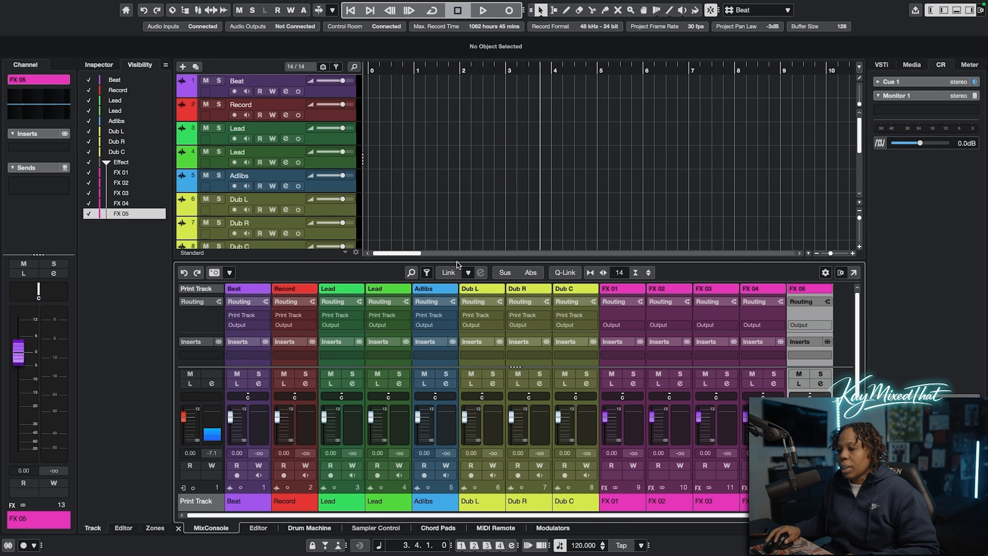
{"action": "left_click_drag", "start_coordinate": [458, 259], "coordinate": [458, 182]}
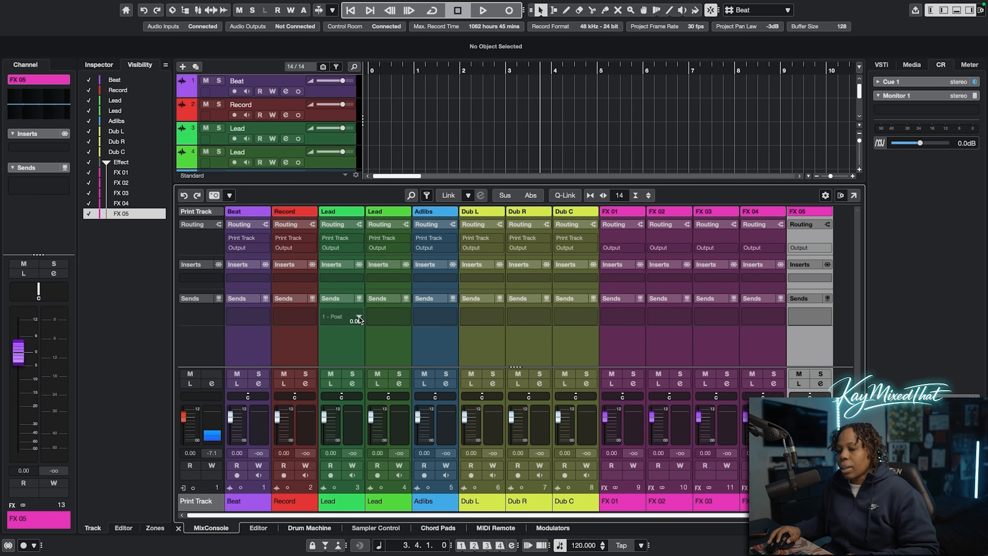
{"action": "left_click", "coordinate": [359, 317]}
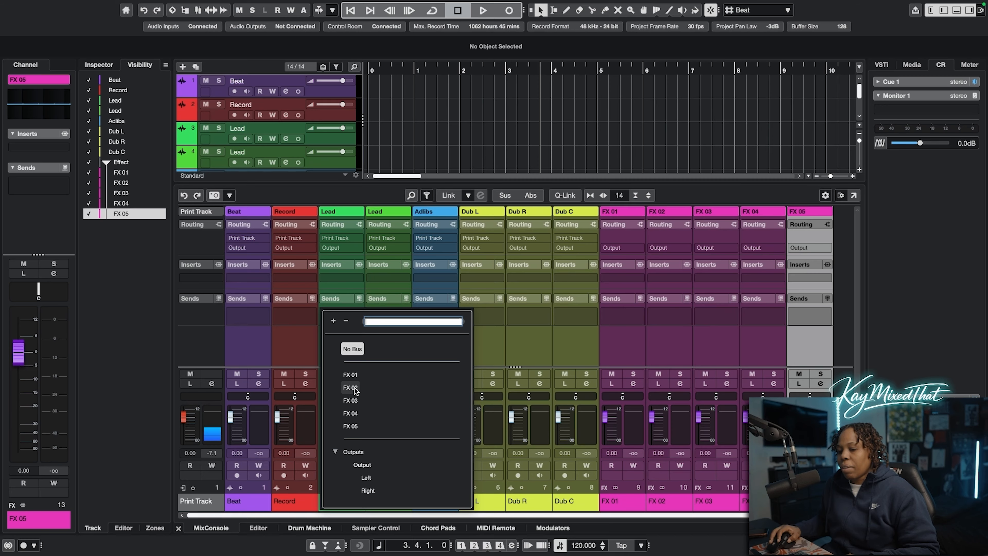
{"action": "left_click", "coordinate": [352, 388]}
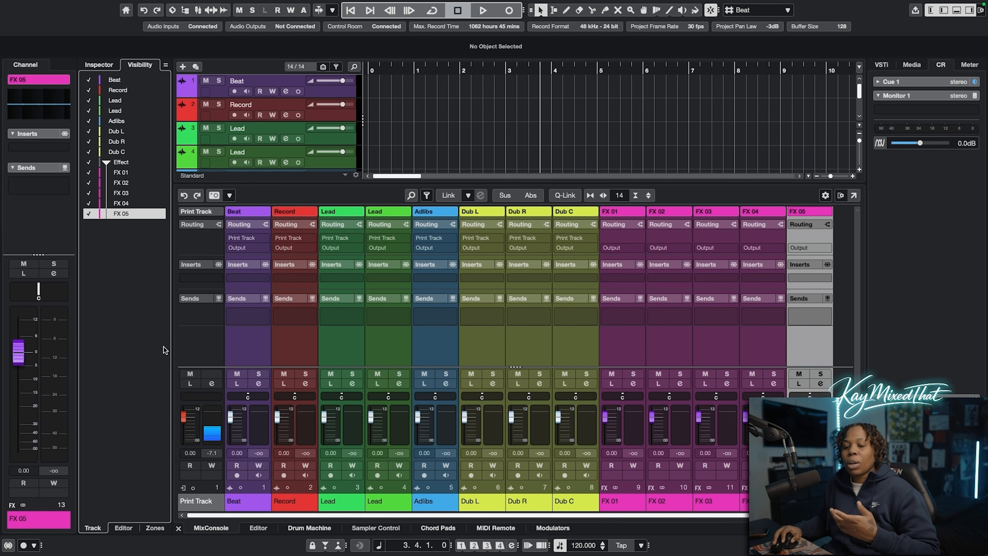
{"action": "left_click", "coordinate": [342, 316]}
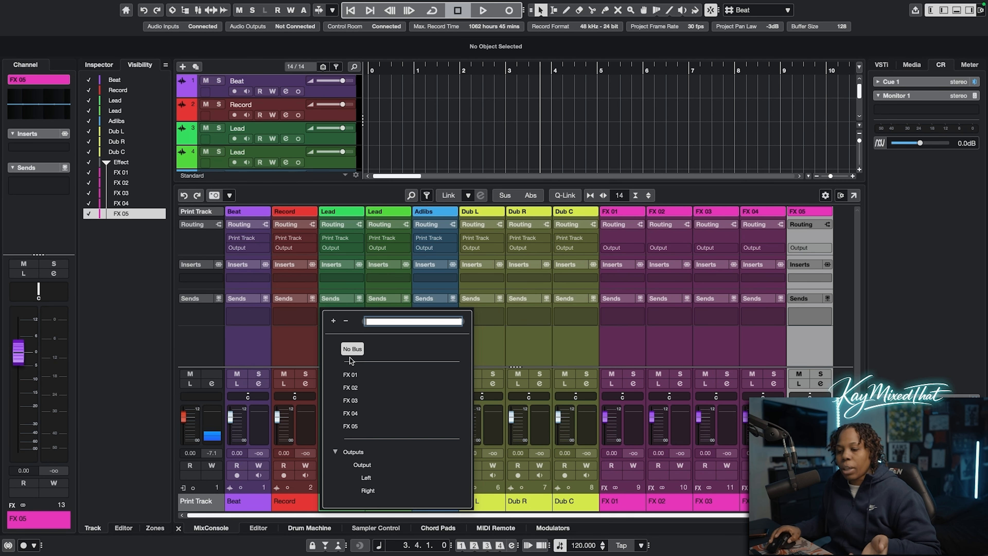
{"action": "left_click", "coordinate": [351, 381]}
{"action": "left_click", "coordinate": [325, 316]}
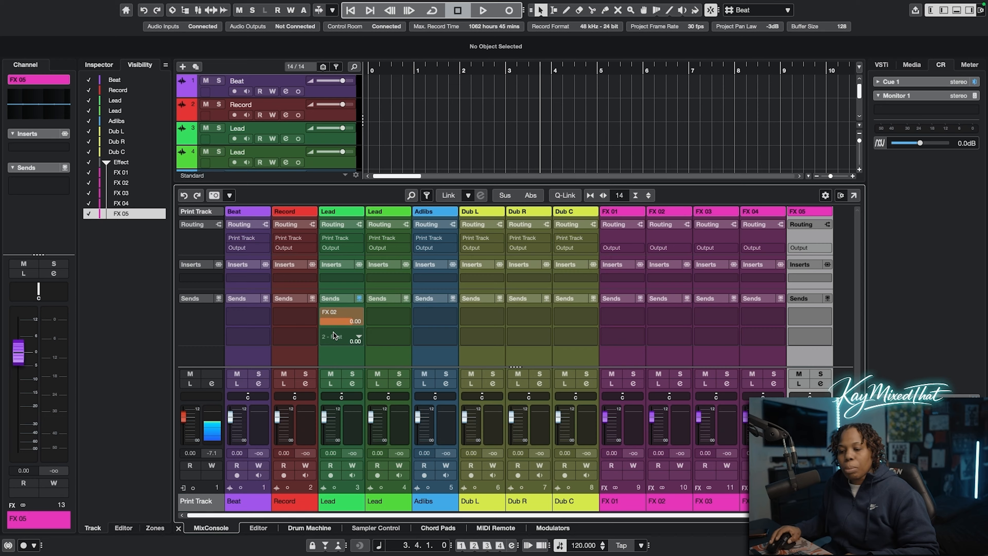
{"action": "left_click_drag", "start_coordinate": [346, 322], "coordinate": [272, 448]}
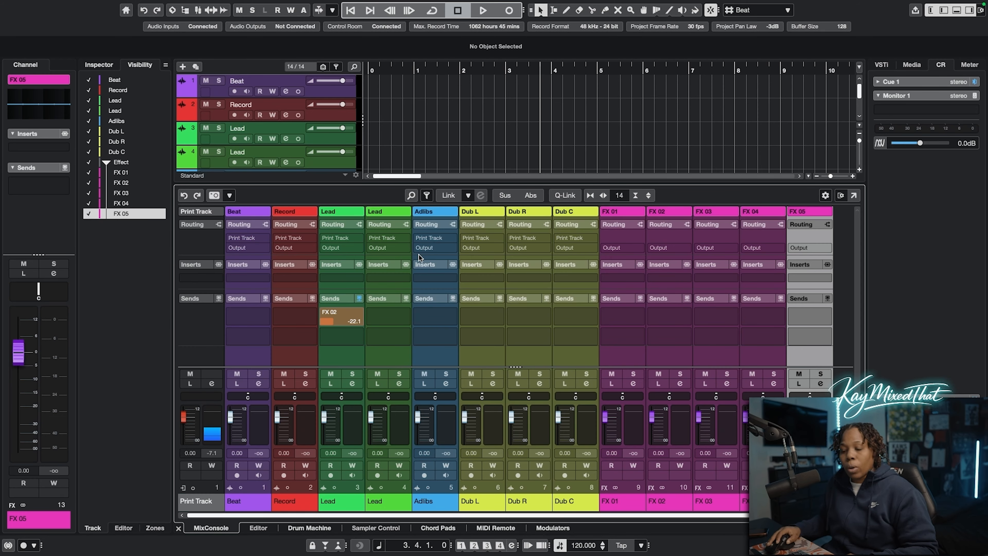
Rename the five effect channels Reverb, Delay, Doubler, Parallel Compression and Exciter, in that order
{"action": "double_click", "coordinate": [622, 500]}
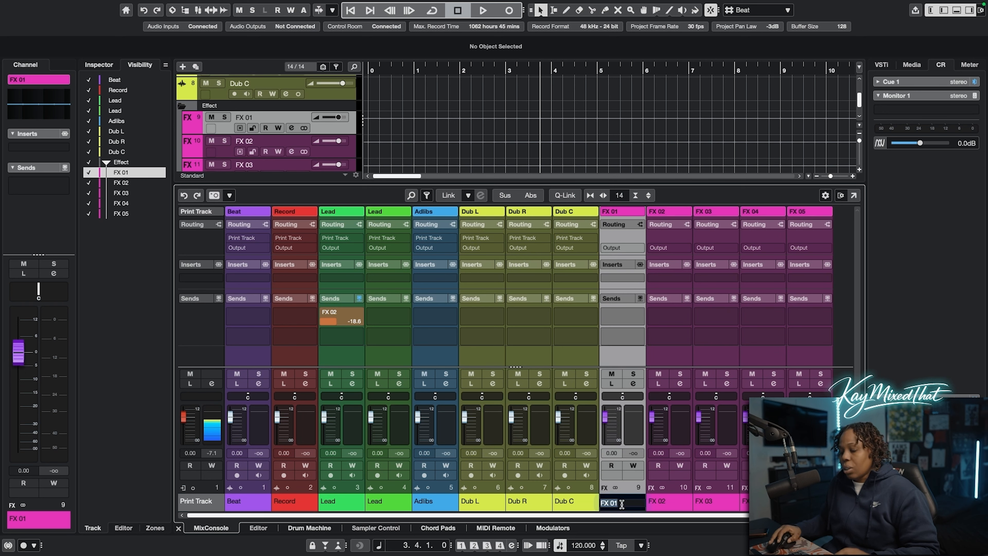
{"action": "type", "text": "REverb"}
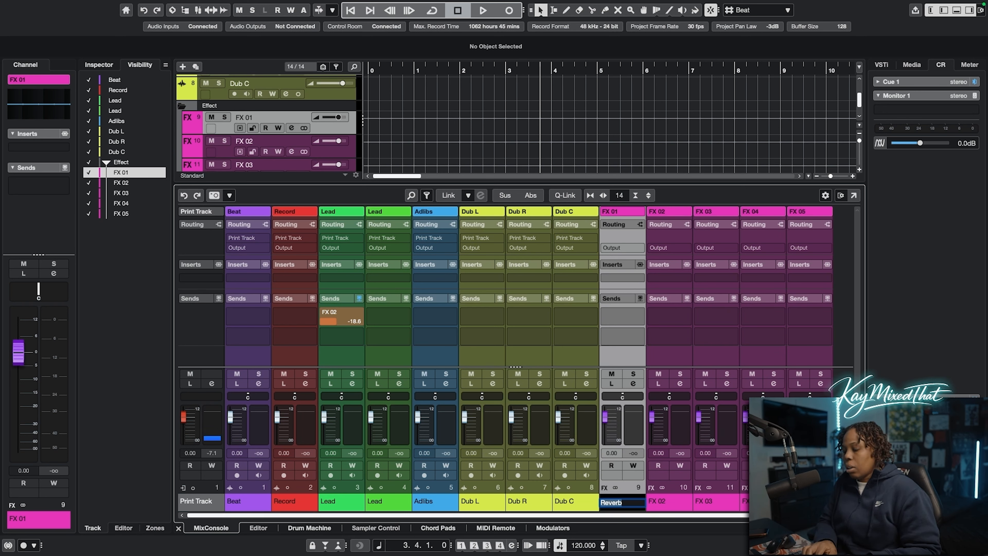
{"action": "key", "text": "Tab"}
{"action": "type", "text": "Dela"}
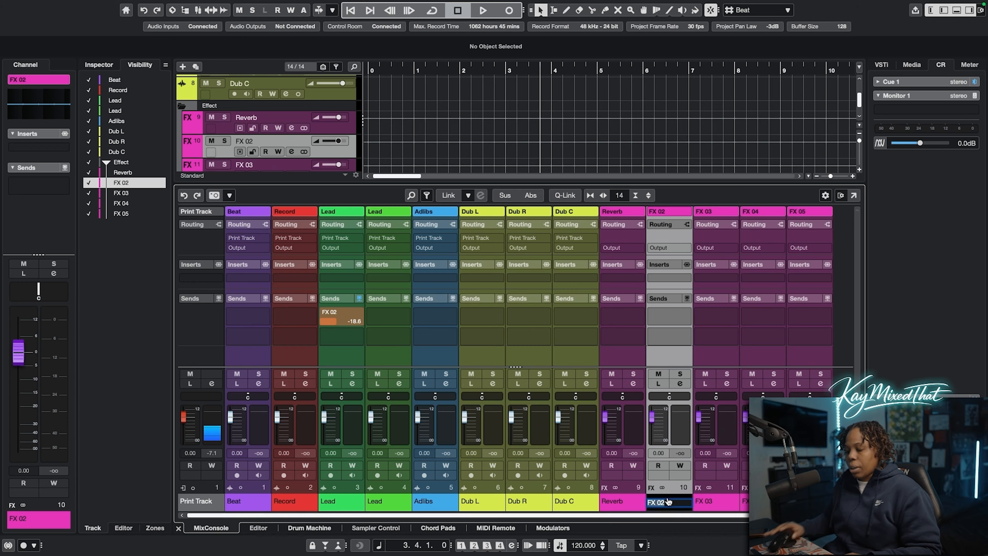
{"action": "type", "text": "y"}
{"action": "key", "text": "Tab"}
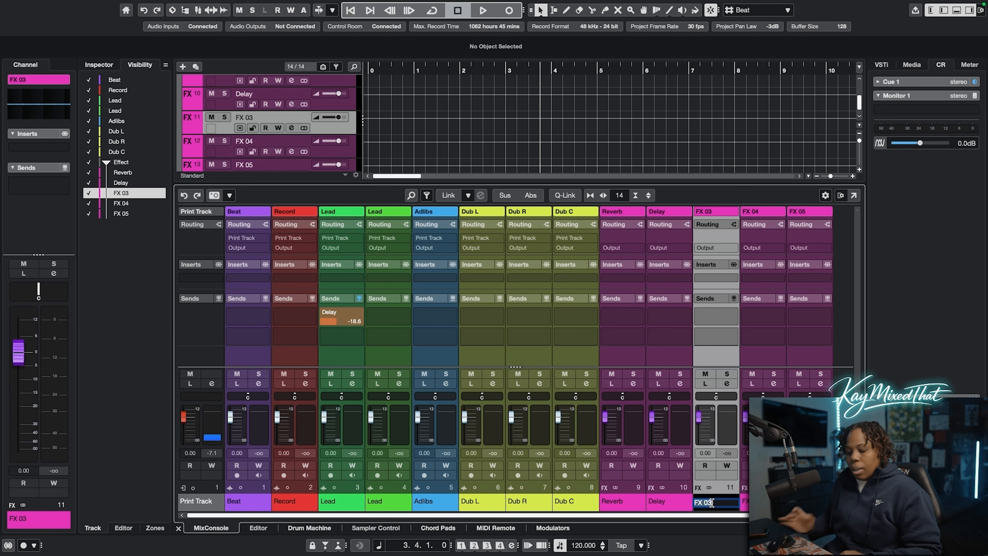
{"action": "key", "text": "Tab"}
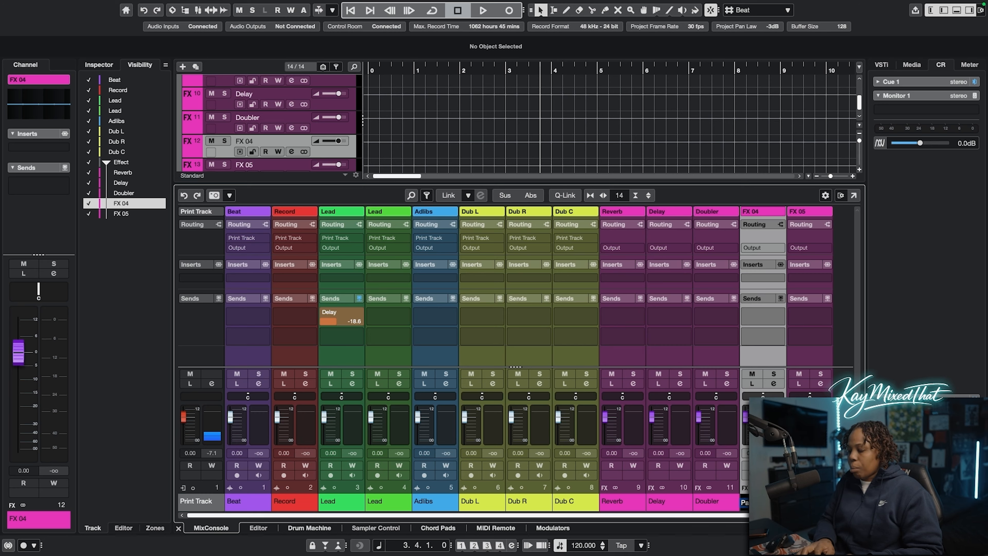
{"action": "key", "text": "Tab"}
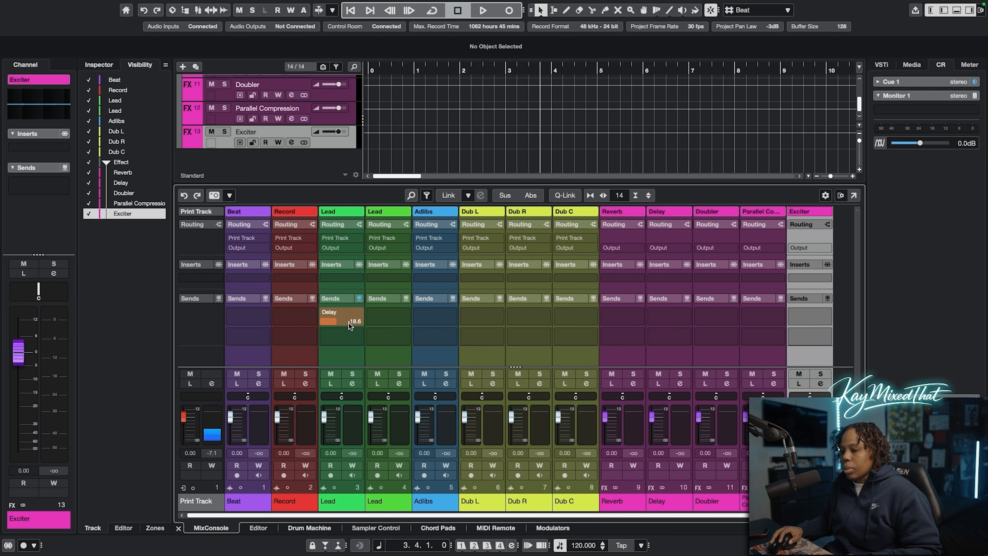
{"action": "left_click", "coordinate": [330, 315]}
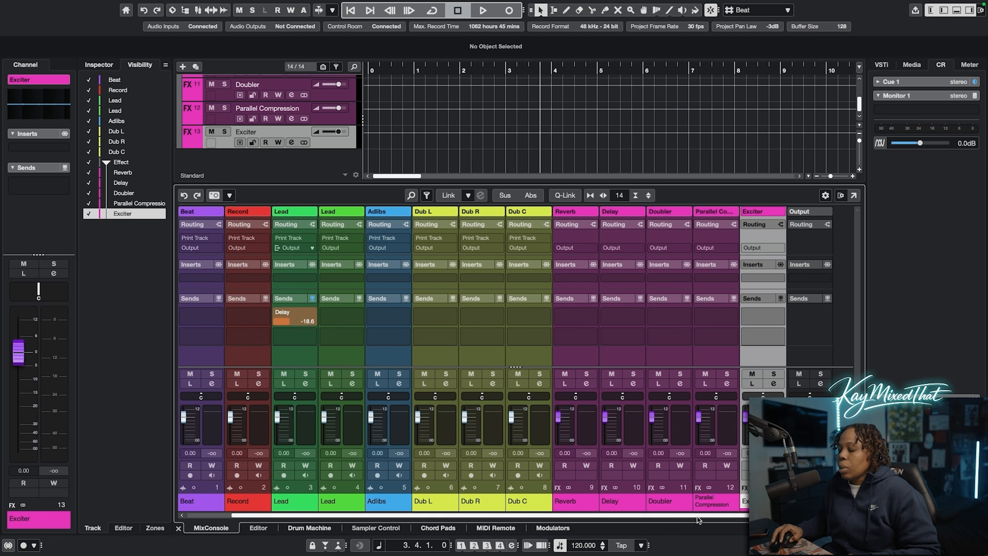
Add three stereo group tracks colored orange, with their audio output set to Output
{"action": "right_click", "coordinate": [818, 309]}
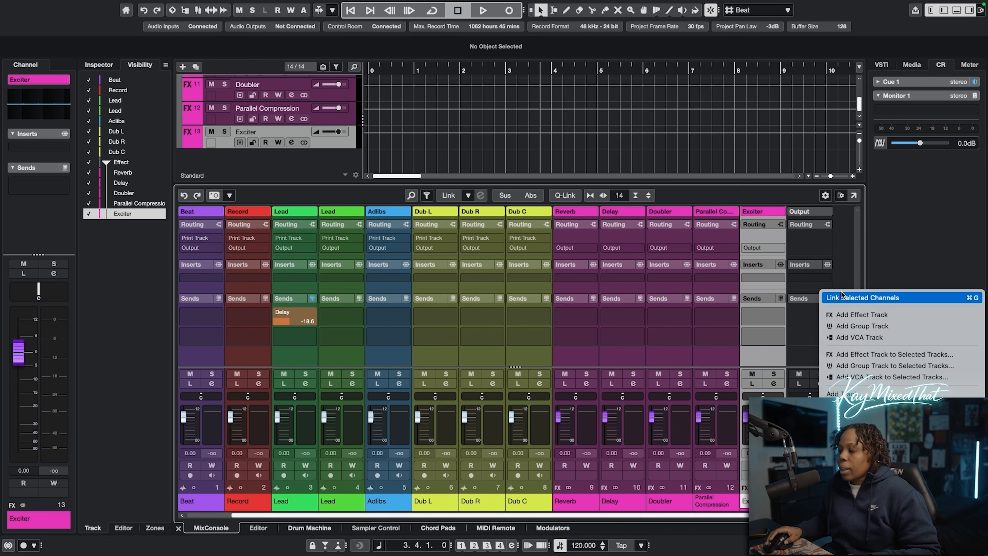
{"action": "left_click", "coordinate": [860, 326]}
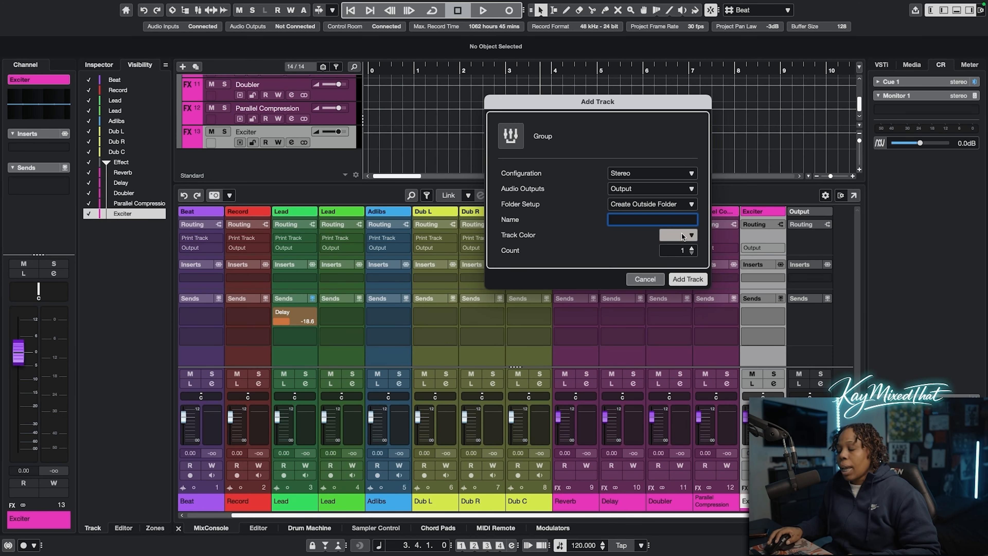
{"action": "left_click", "coordinate": [648, 190]}
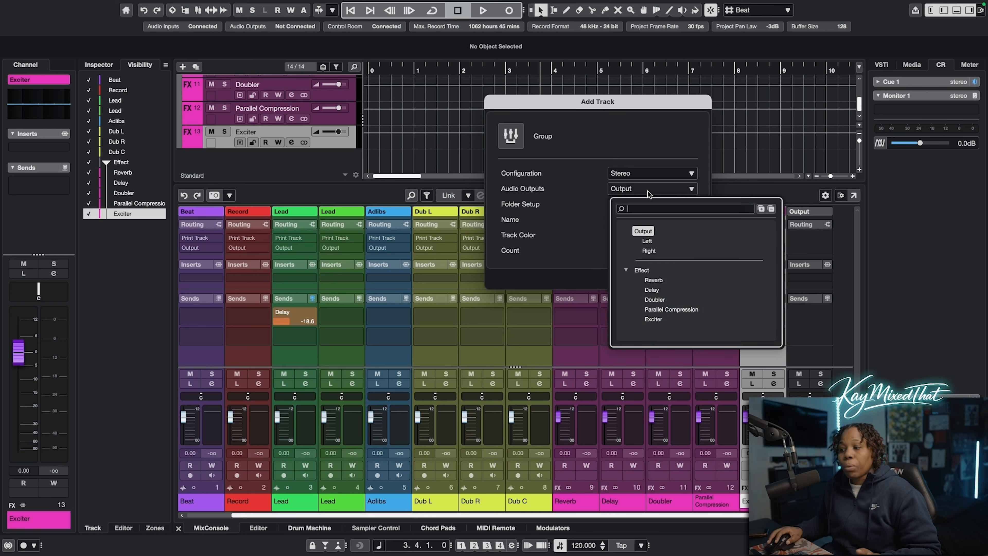
{"action": "left_click", "coordinate": [595, 184]}
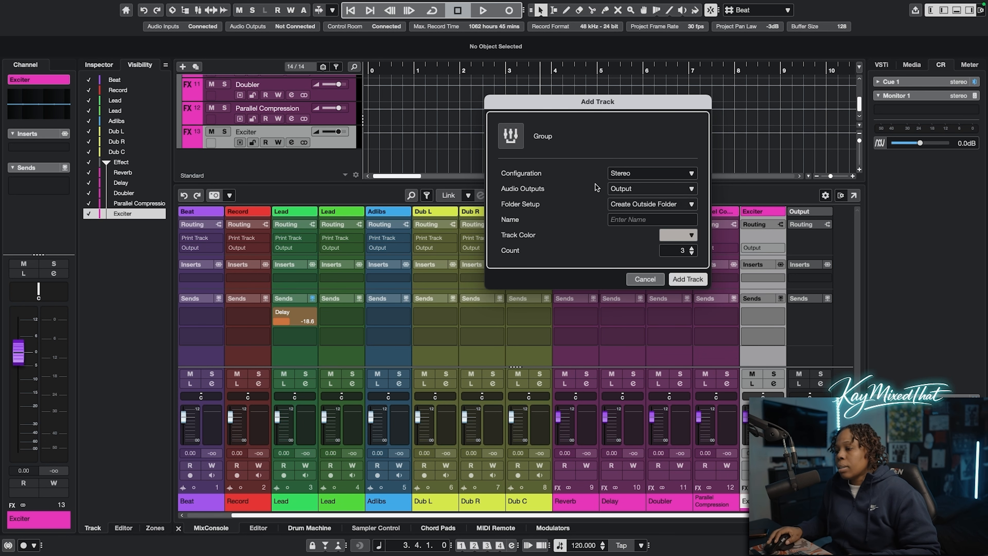
{"action": "left_click", "coordinate": [686, 235]}
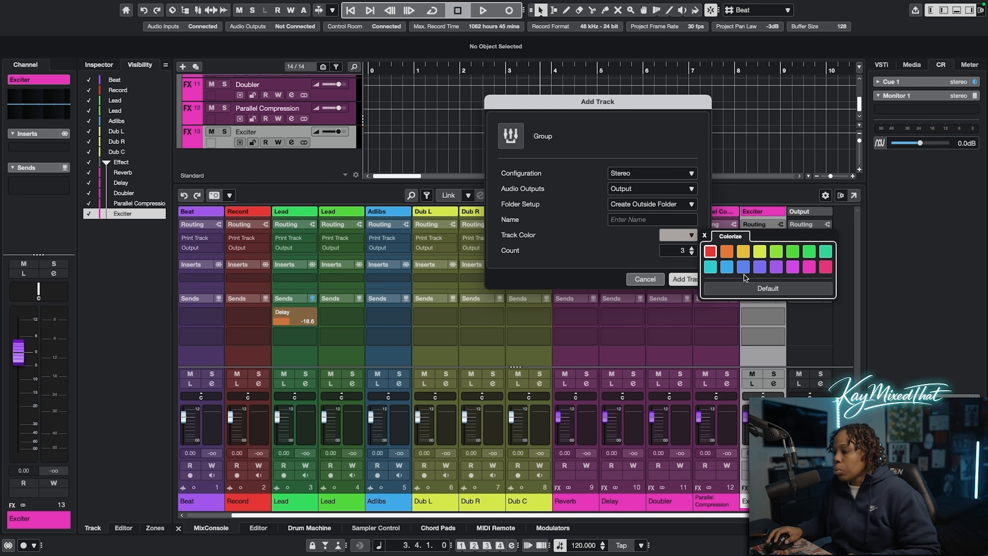
{"action": "left_click", "coordinate": [727, 251]}
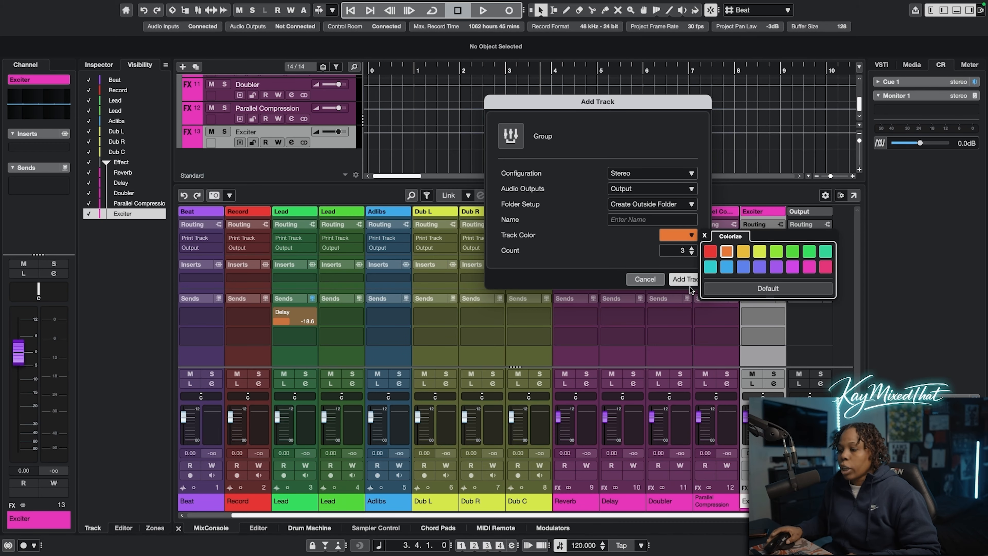
{"action": "left_click", "coordinate": [685, 279]}
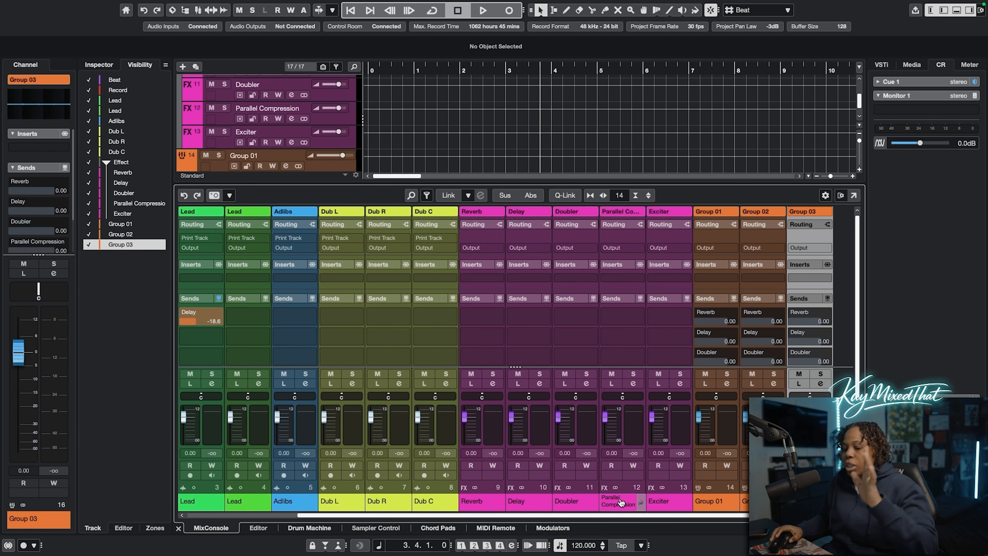
Move the Group 01 channel between Adlibs and Dub L and rename it Dub Group
{"action": "left_click", "coordinate": [717, 214]}
{"action": "mouse_move", "coordinate": [684, 223]}
{"action": "left_mouse_down"}
{"action": "mouse_move", "coordinate": [414, 238]}
{"action": "mouse_move", "coordinate": [279, 259]}
{"action": "mouse_move", "coordinate": [306, 262]}
{"action": "left_mouse_up"}
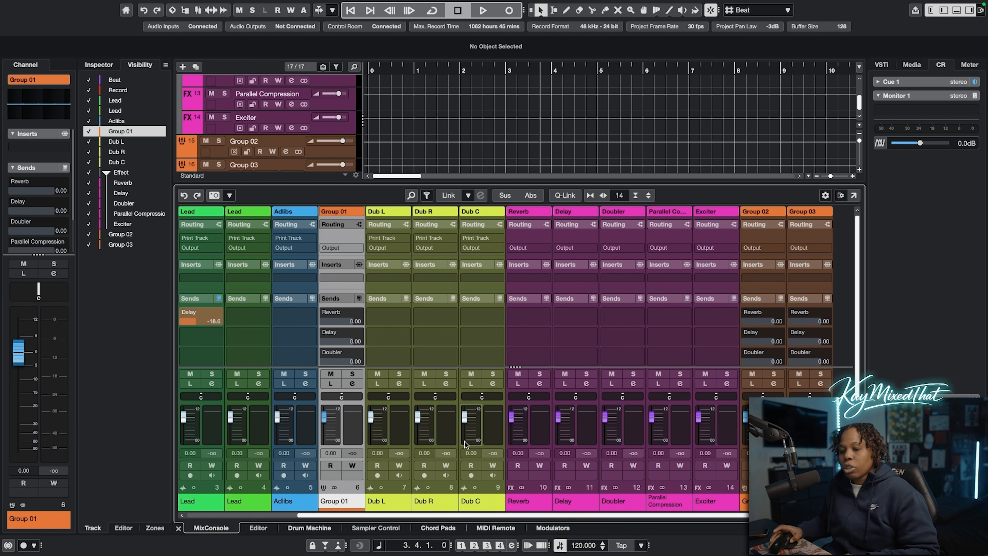
{"action": "double_click", "coordinate": [337, 503]}
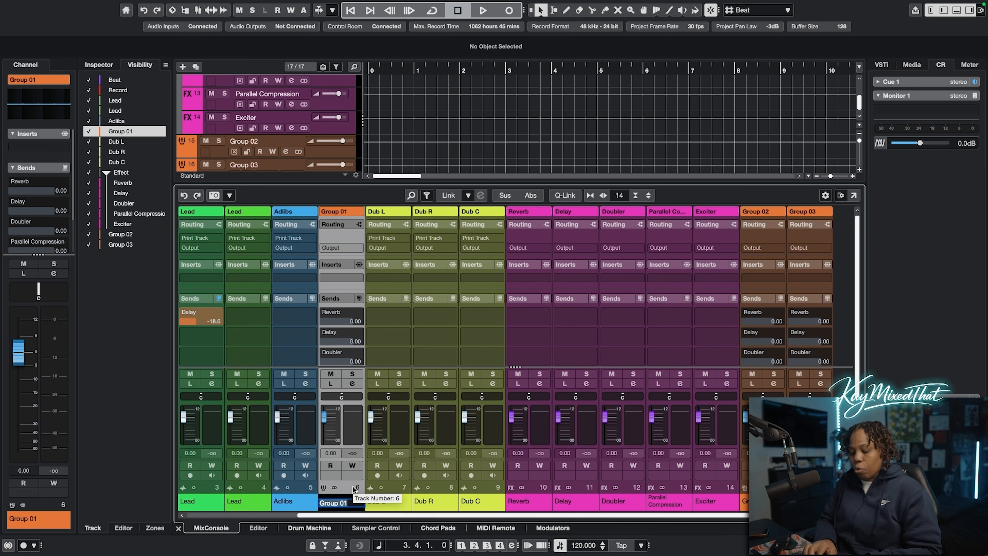
{"action": "type", "text": "Dub Group"}
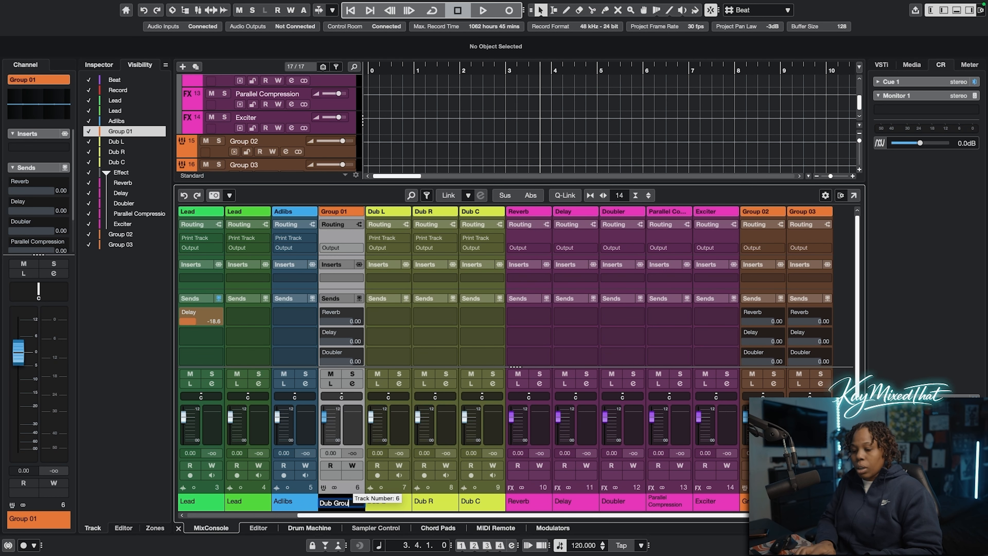
{"action": "key", "text": "Return"}
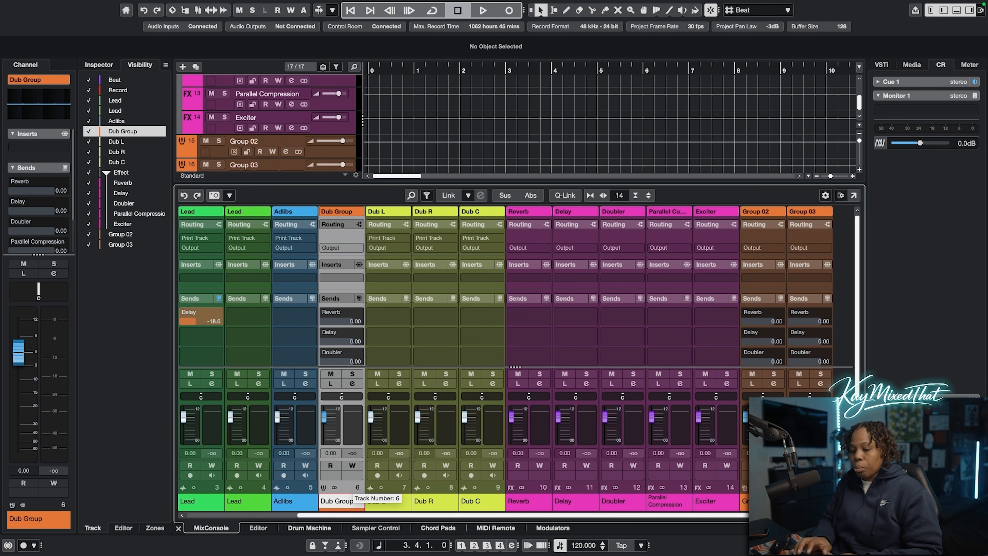
Move the Group 02 channel between Record and the first Lead channel and rename it Leads Group
{"action": "left_click", "coordinate": [763, 217]}
{"action": "left_click_drag", "start_coordinate": [481, 515], "coordinate": [456, 514]}
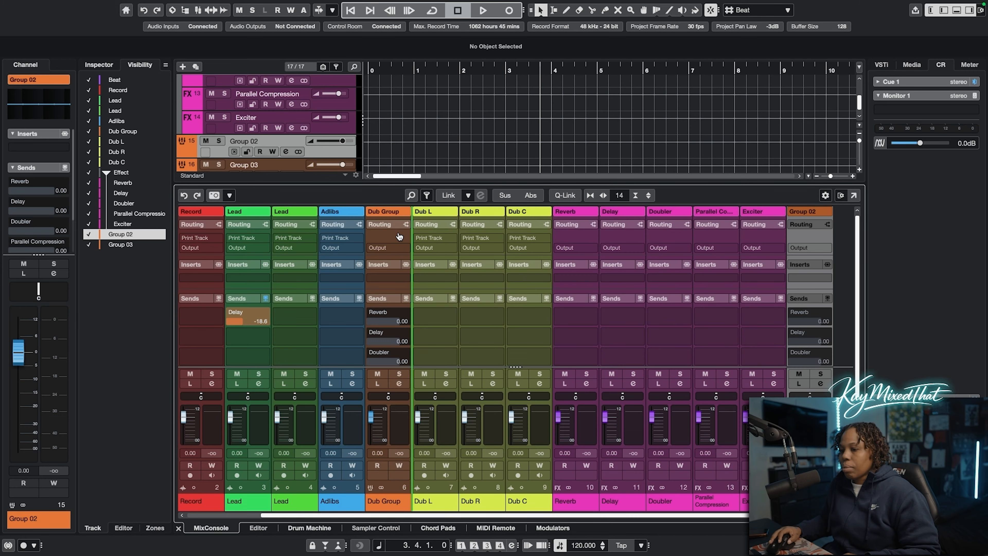
{"action": "left_click_drag", "start_coordinate": [380, 237], "coordinate": [232, 240]}
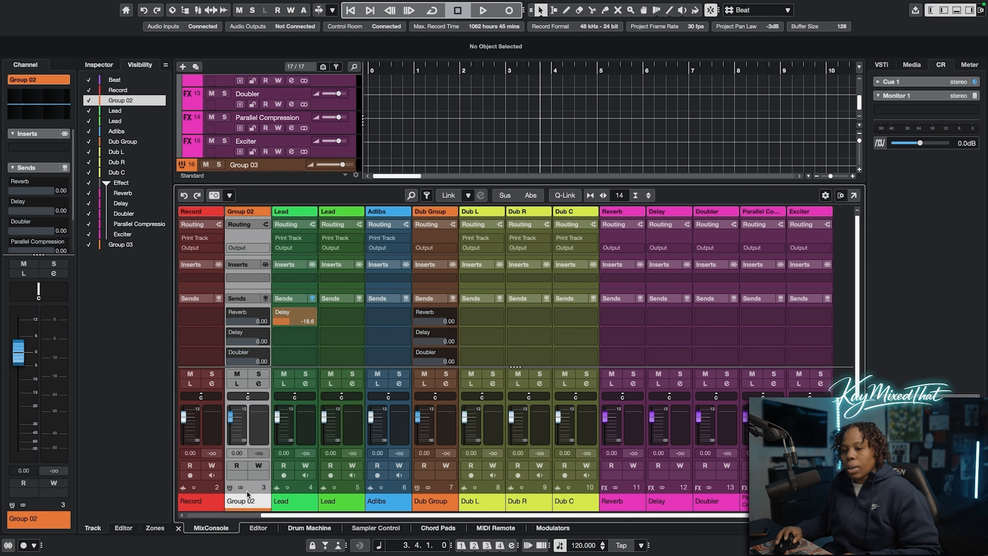
{"action": "double_click", "coordinate": [242, 502]}
{"action": "type", "text": "Le4ad"}
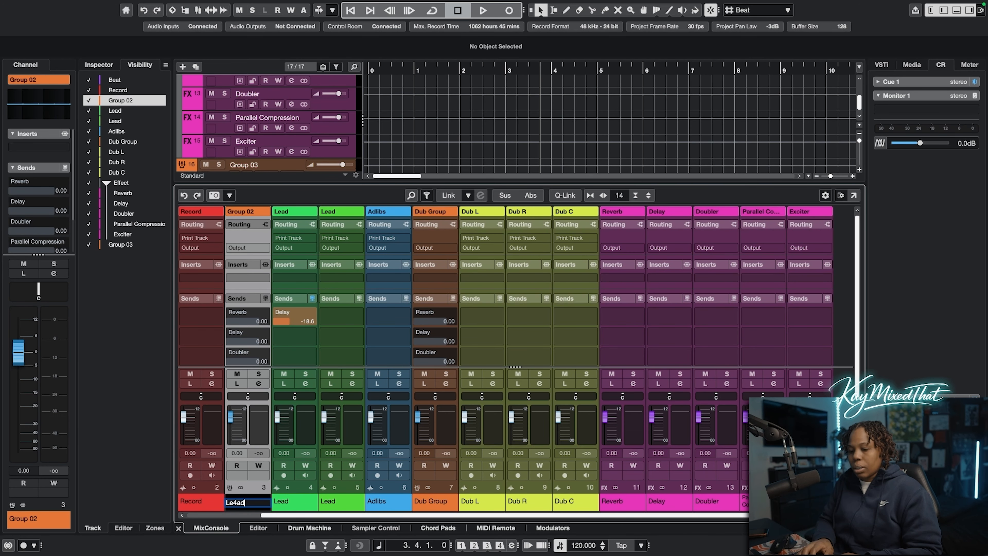
{"action": "type", "text": "s Group"}
{"action": "key", "text": "Return"}
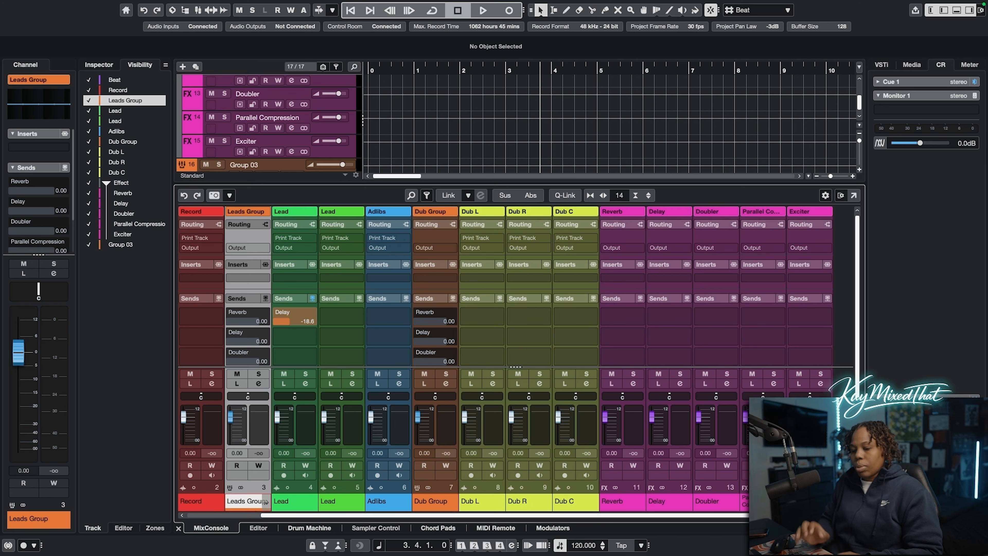
Move the Group 03 channel between the second Lead and Adlibs and rename it Adlibs Group
{"action": "left_click_drag", "start_coordinate": [391, 515], "coordinate": [496, 524]}
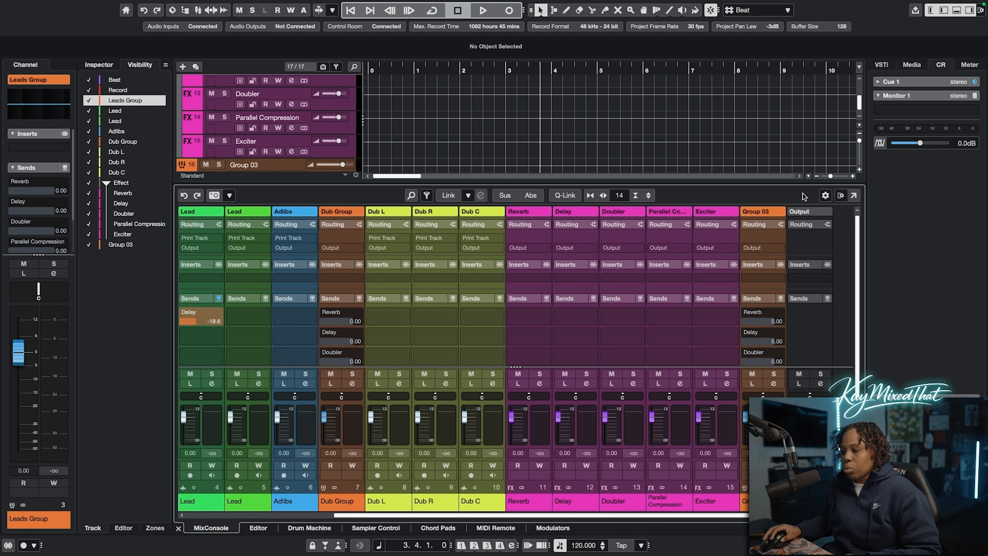
{"action": "left_click_drag", "start_coordinate": [763, 237], "coordinate": [276, 227]}
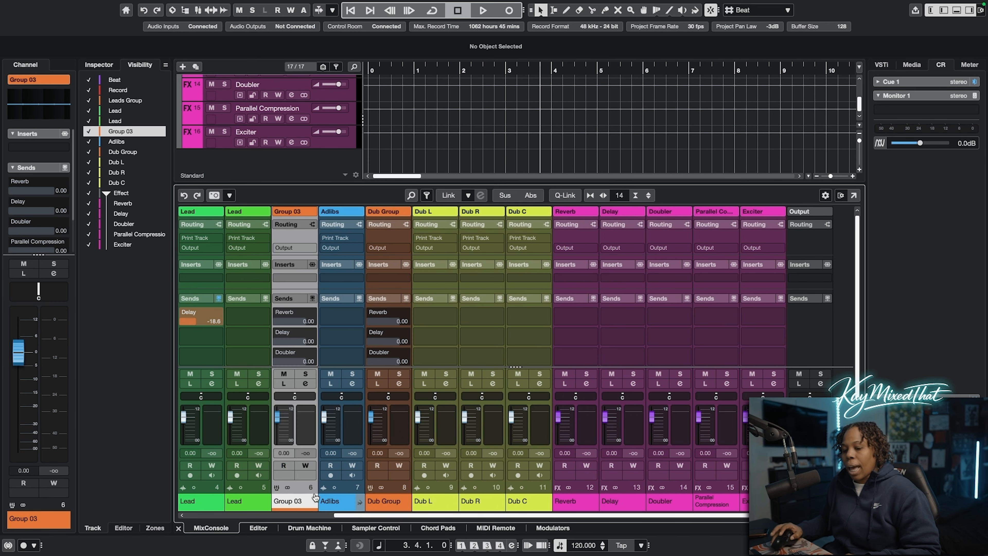
{"action": "double_click", "coordinate": [294, 501]}
{"action": "type", "text": "Adlibs"}
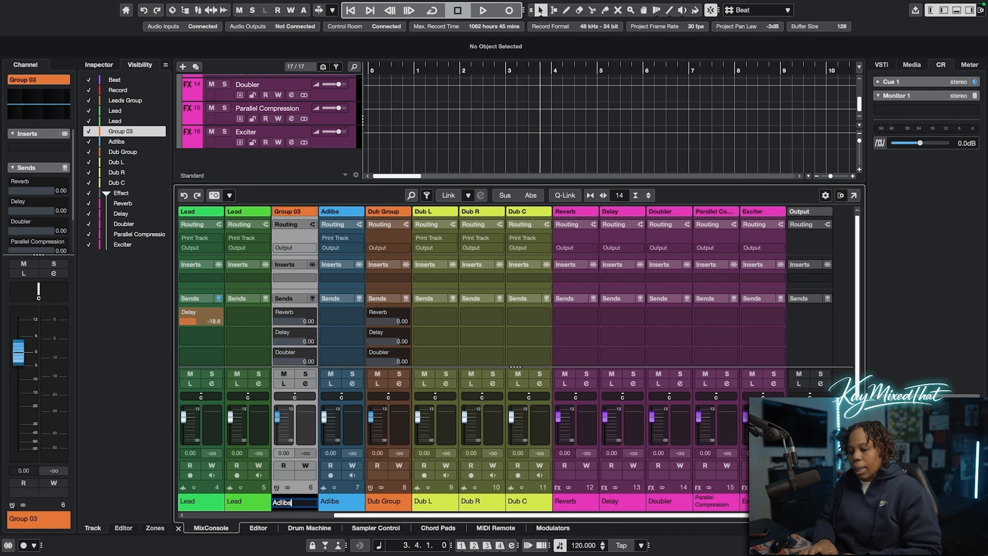
{"action": "type", "text": " Gr"}
{"action": "type", "text": "oup"}
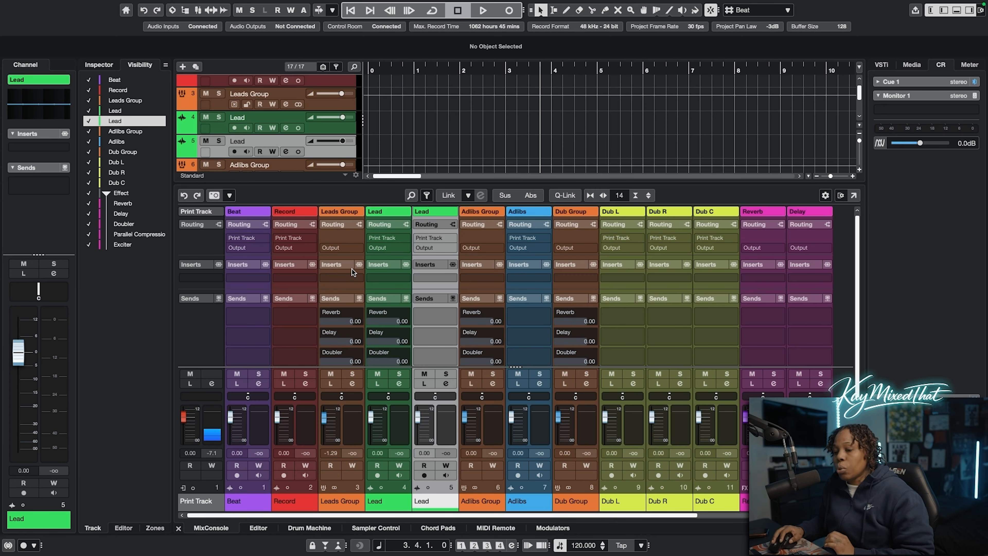
Route the outputs of both Lead channels to Leads Group and the Adlibs channel's output to Adlibs Group
{"action": "left_click", "coordinate": [391, 249]}
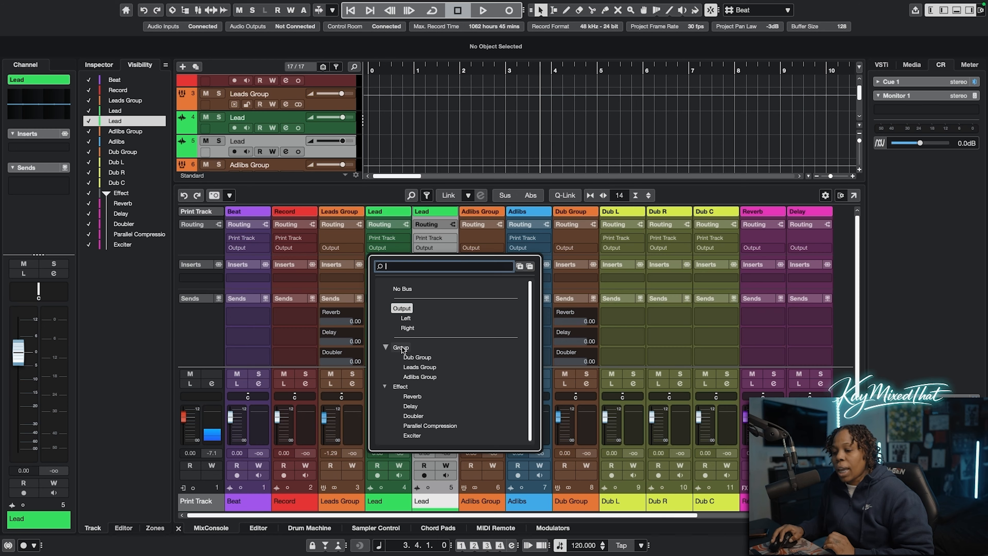
{"action": "left_click", "coordinate": [420, 366]}
{"action": "left_click", "coordinate": [434, 250]}
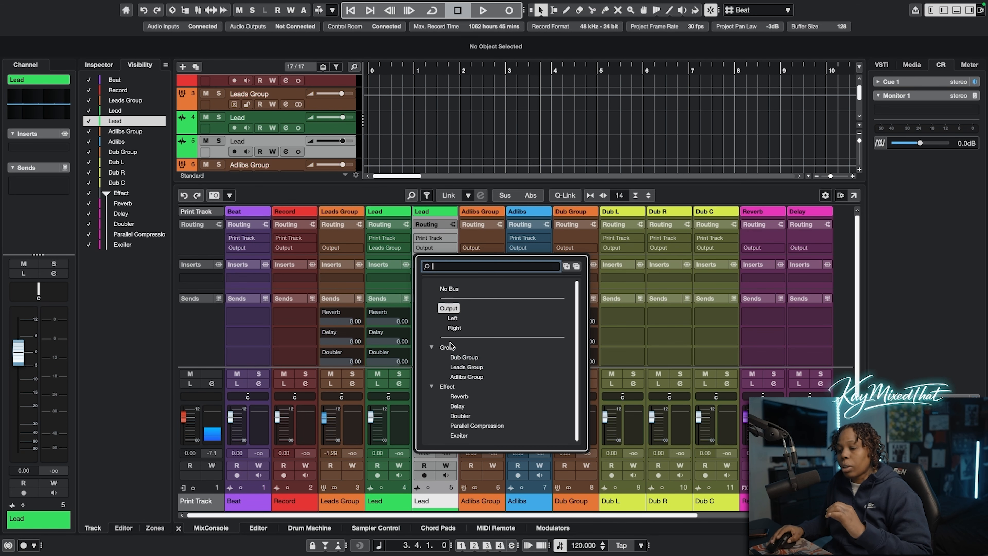
{"action": "left_click", "coordinate": [465, 367]}
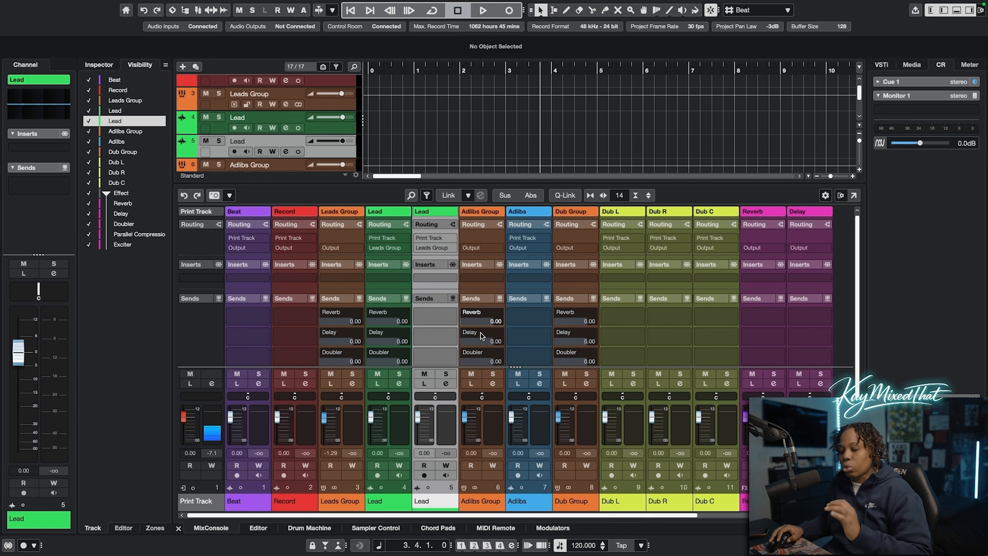
{"action": "left_click", "coordinate": [512, 248]}
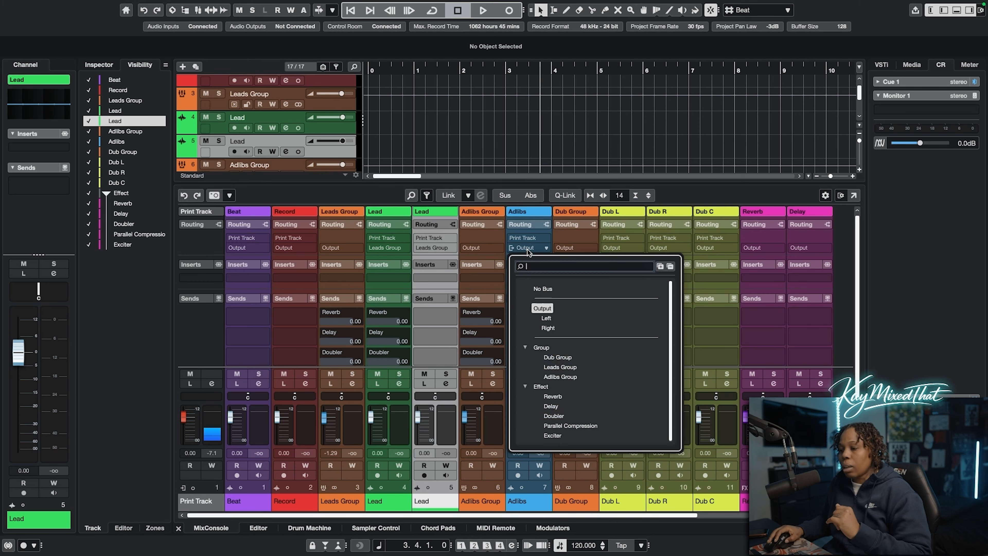
{"action": "left_click", "coordinate": [563, 374]}
Route the outputs of Dub L, Dub R and Dub C to Dub Group, and lower the Dub Group fader to about -7.56 dB
{"action": "left_click_drag", "start_coordinate": [473, 517], "coordinate": [564, 520]}
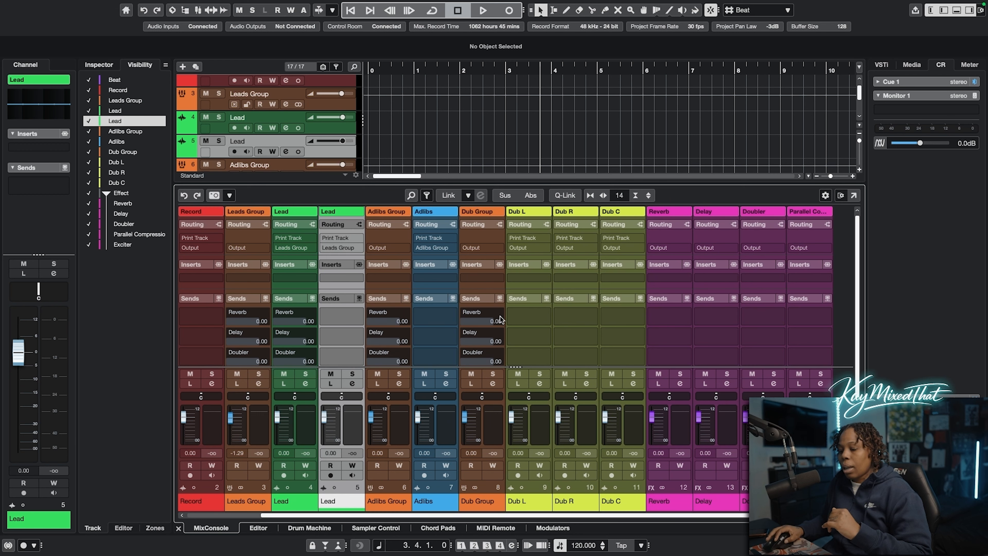
{"action": "left_click", "coordinate": [530, 249]}
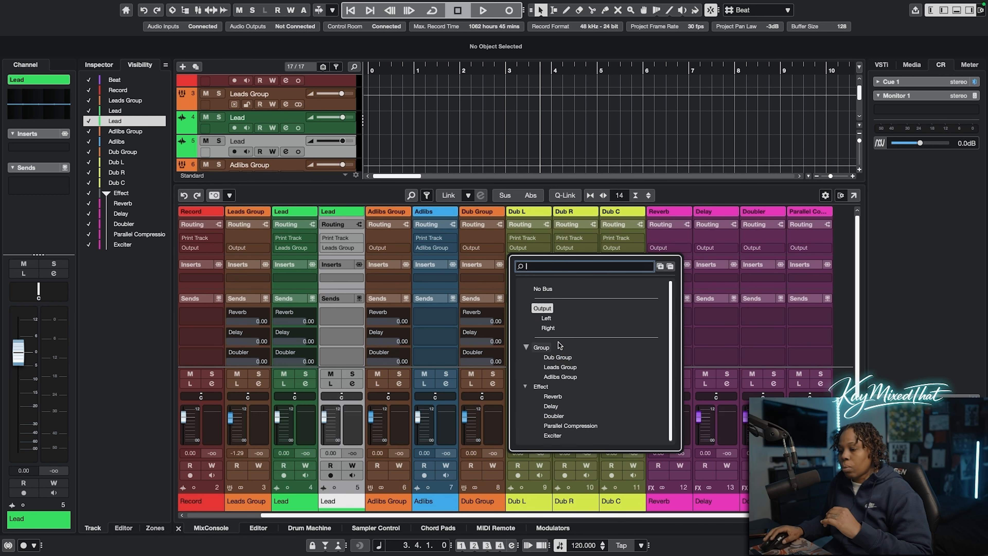
{"action": "left_click", "coordinate": [556, 357]}
{"action": "left_click", "coordinate": [571, 247]}
{"action": "left_click", "coordinate": [604, 357]}
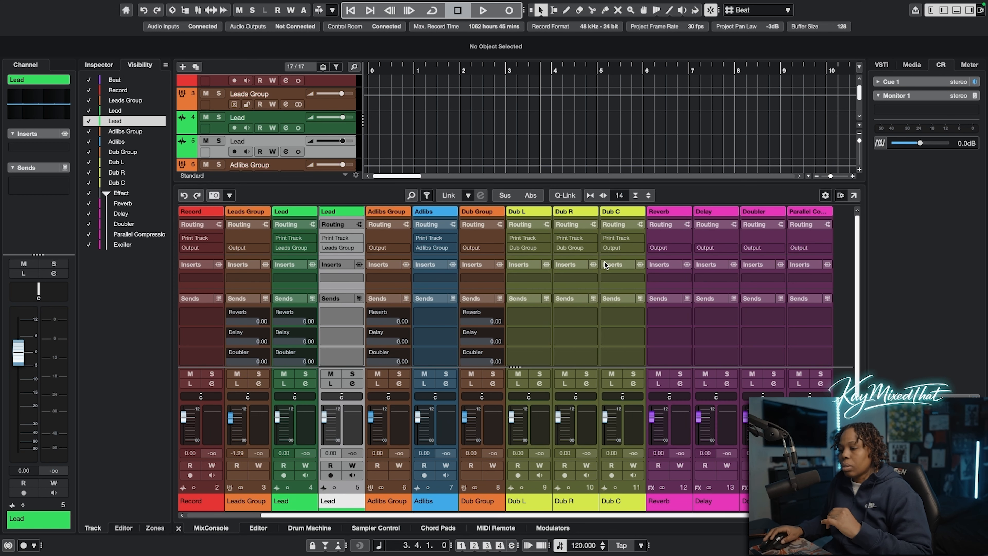
{"action": "left_click", "coordinate": [610, 247]}
{"action": "left_click", "coordinate": [639, 356]}
{"action": "scroll", "coordinate": [599, 393], "scroll_direction": "left", "scroll_amount": 2}
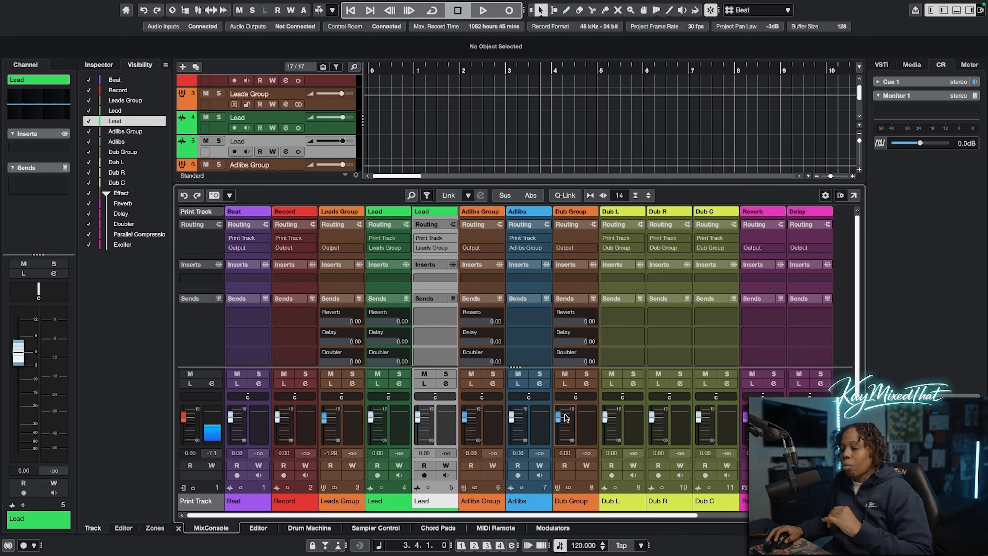
{"action": "left_click_drag", "start_coordinate": [565, 417], "coordinate": [560, 432]}
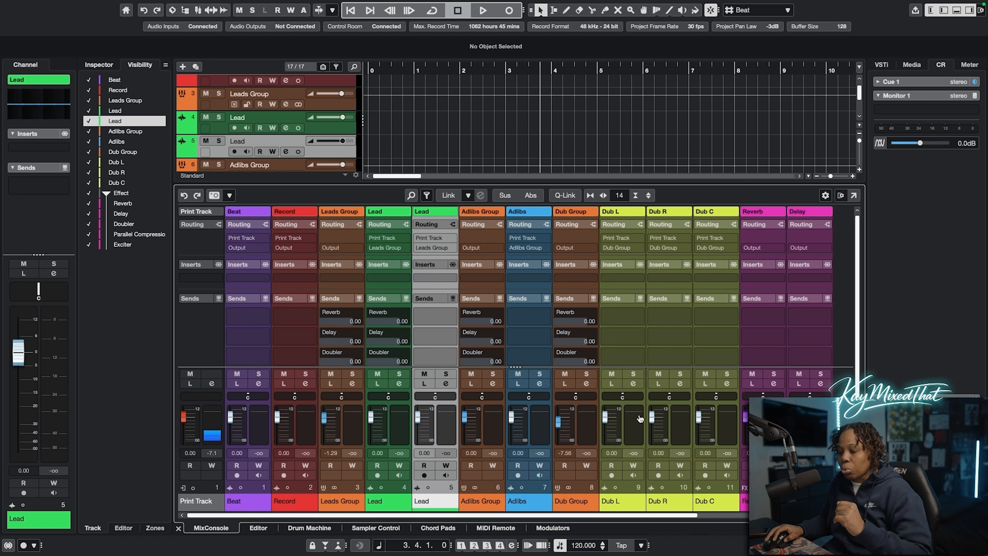
Load the Lead Vocal Aux FX chain preset into the inserts of the Leads Group channel
{"action": "left_click", "coordinate": [354, 305]}
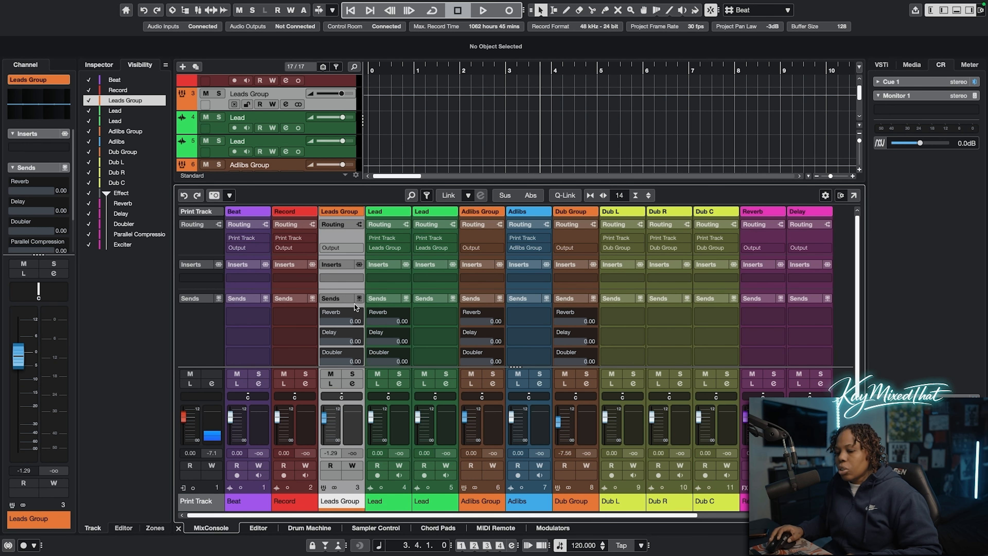
{"action": "right_click", "coordinate": [334, 265]}
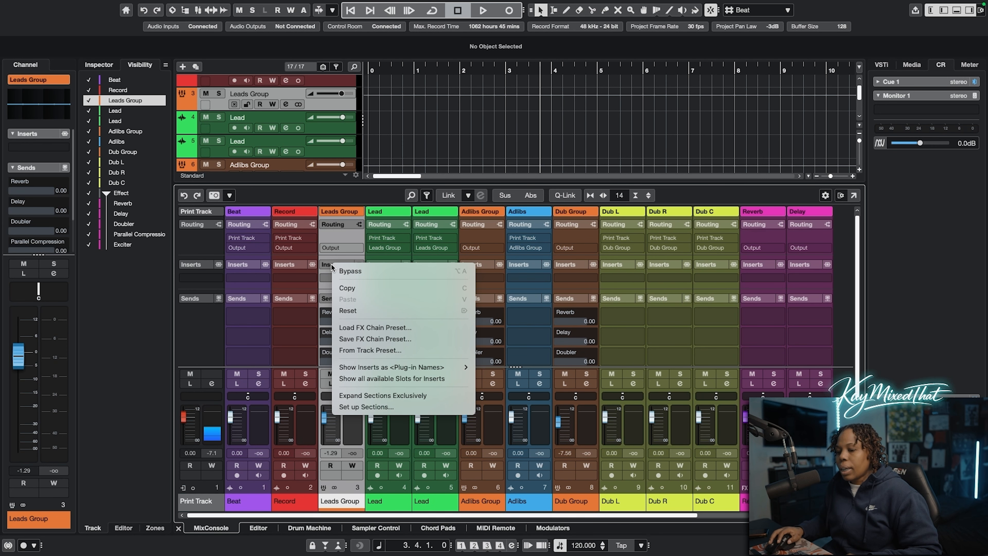
{"action": "left_click", "coordinate": [361, 327]}
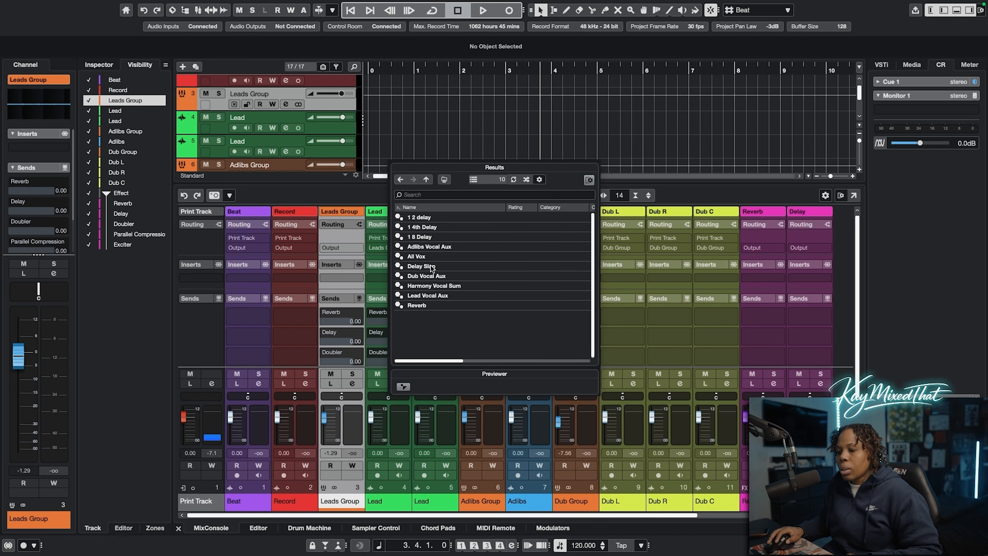
{"action": "double_click", "coordinate": [437, 295]}
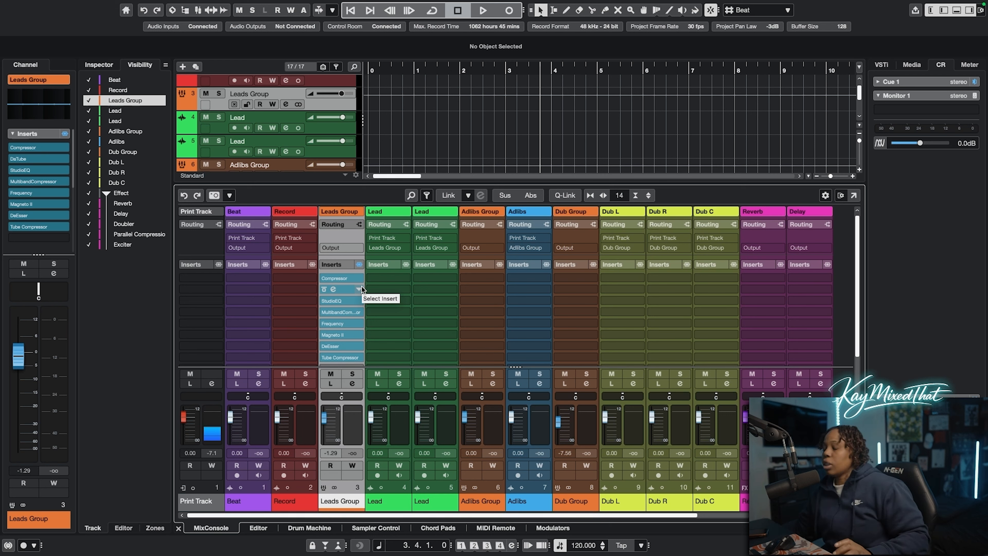
Record a vocal take about three bars long on the Record track with monitoring enabled, and move the clip to the first Lead track
{"action": "left_click", "coordinate": [283, 474]}
{"action": "left_click", "coordinate": [306, 474]}
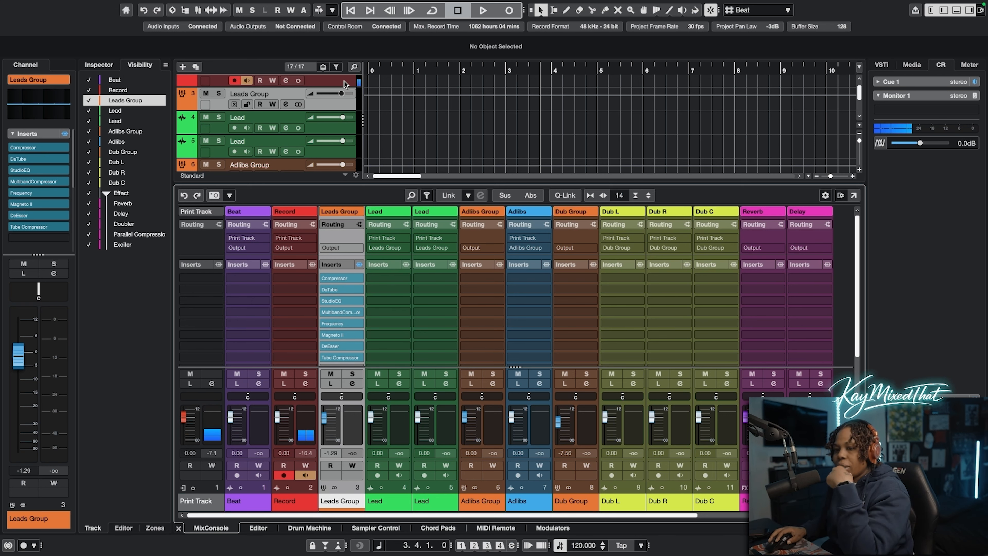
{"action": "scroll", "coordinate": [859, 94], "scroll_direction": "up", "scroll_amount": 2}
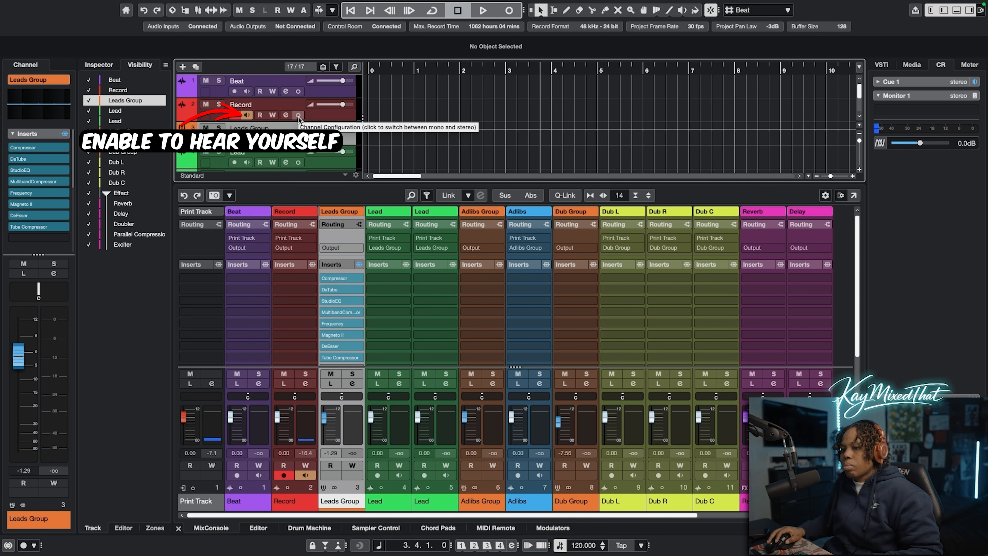
{"action": "key", "text": "space"}
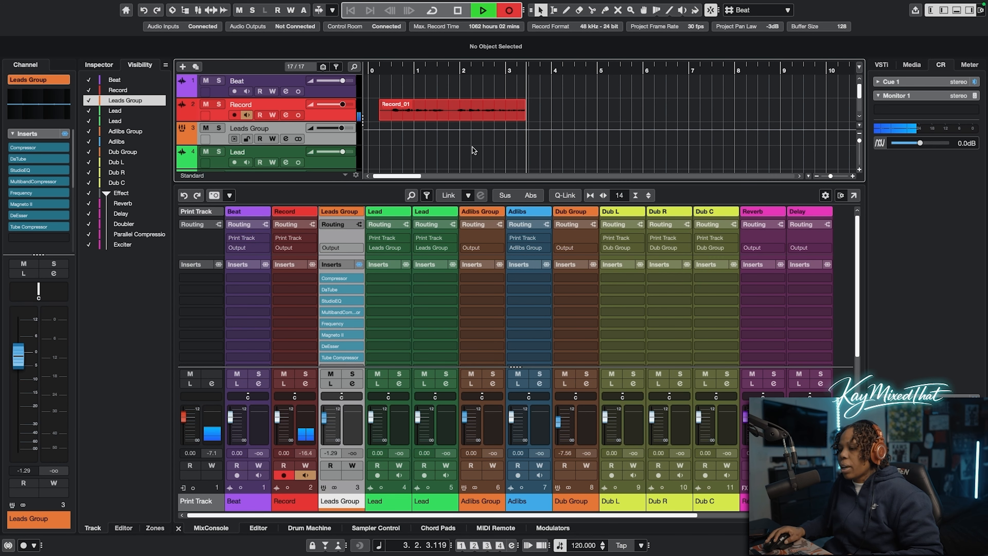
{"action": "key", "text": "space"}
{"action": "left_click_drag", "start_coordinate": [858, 92], "coordinate": [859, 92]}
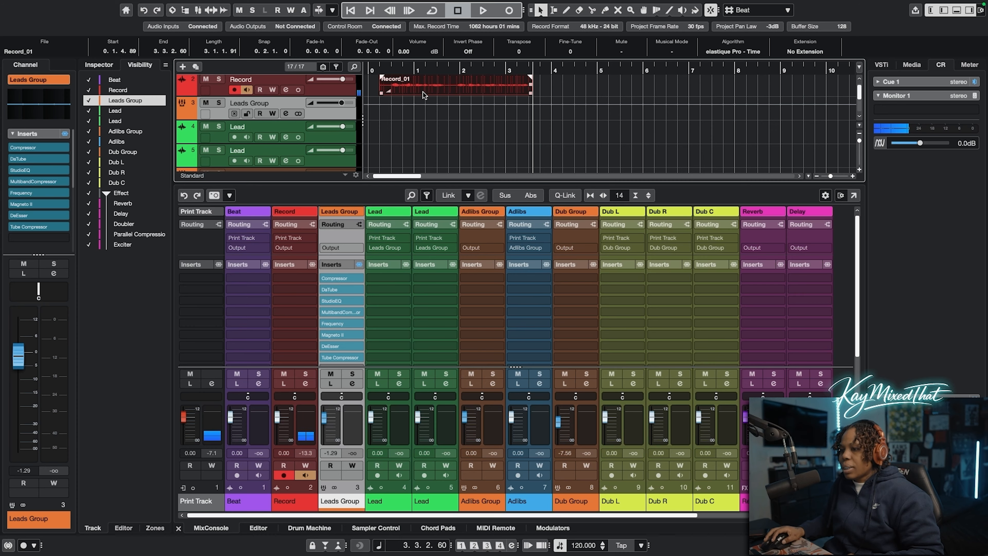
{"action": "left_click_drag", "start_coordinate": [422, 91], "coordinate": [379, 131]}
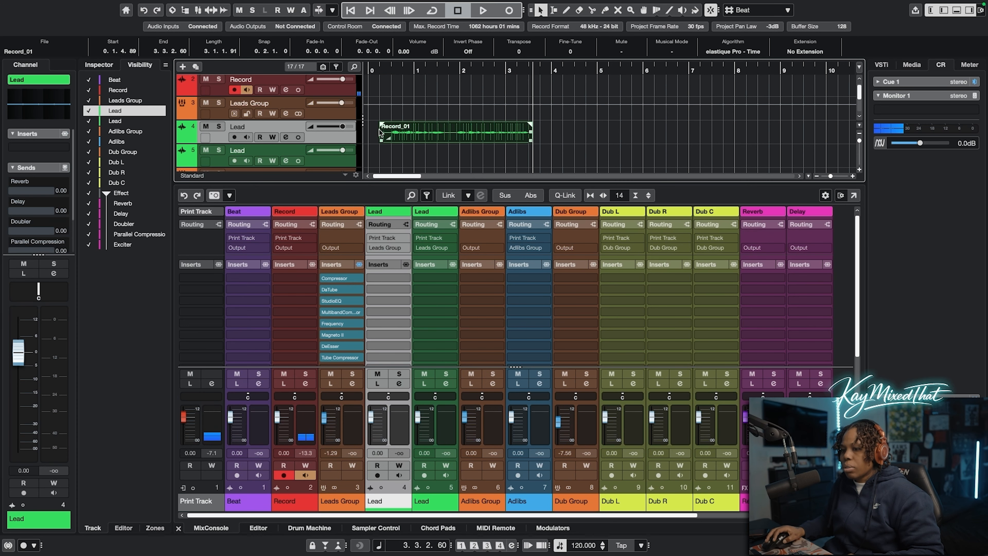
Bypass all inserts on Leads Group and play the recorded take from near its start to hear it dry
{"action": "left_click", "coordinate": [359, 265]}
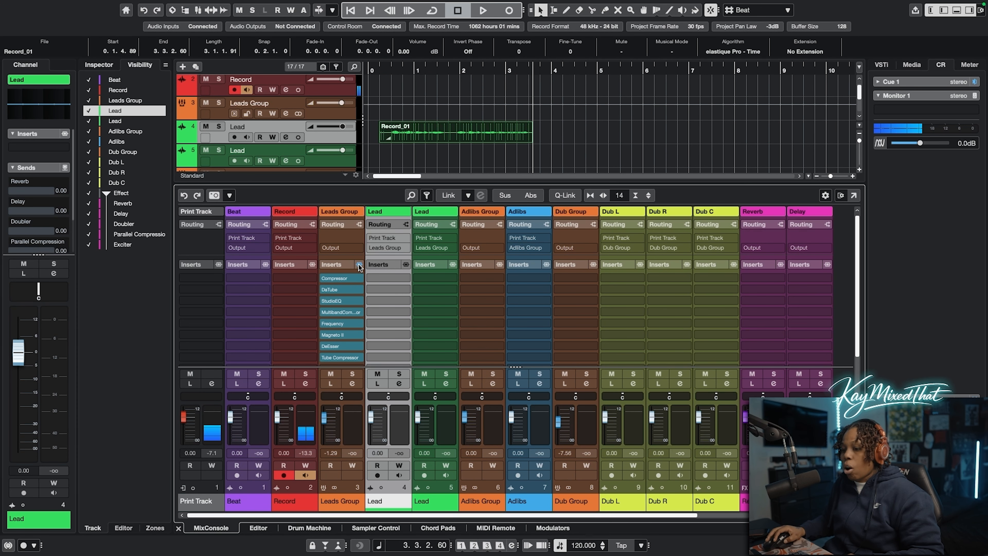
{"action": "left_click", "coordinate": [359, 265]}
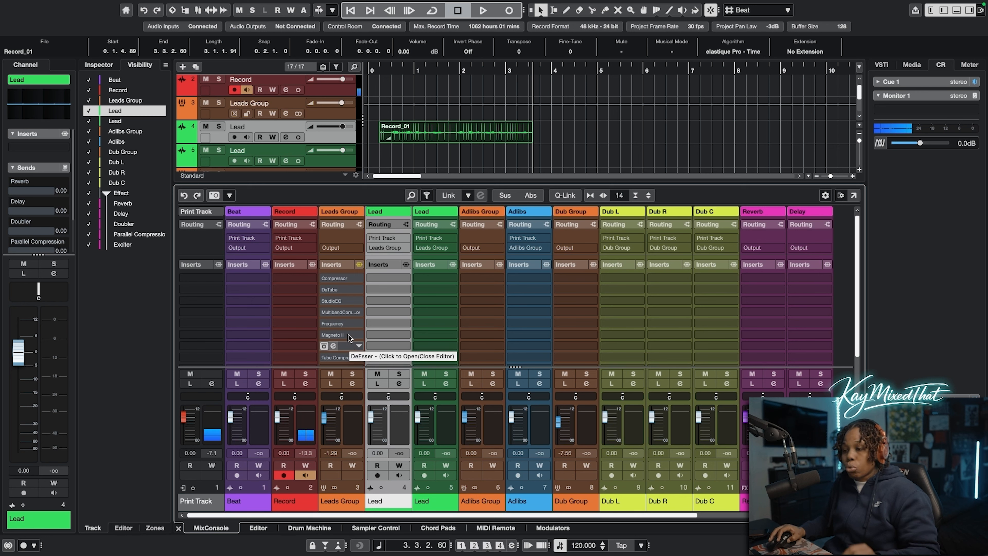
{"action": "left_click", "coordinate": [392, 67]}
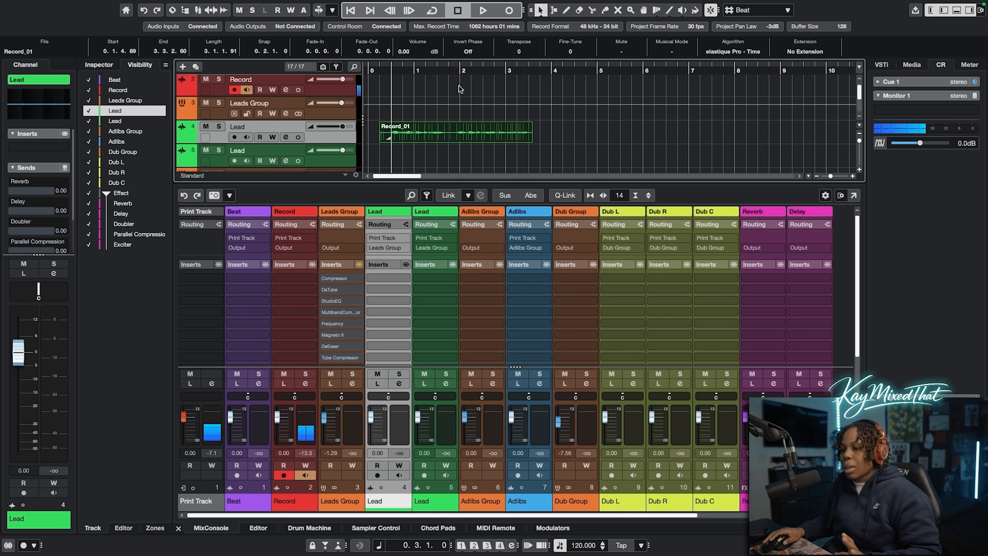
{"action": "left_click_drag", "start_coordinate": [831, 176], "coordinate": [835, 176]}
{"action": "key", "text": "space"}
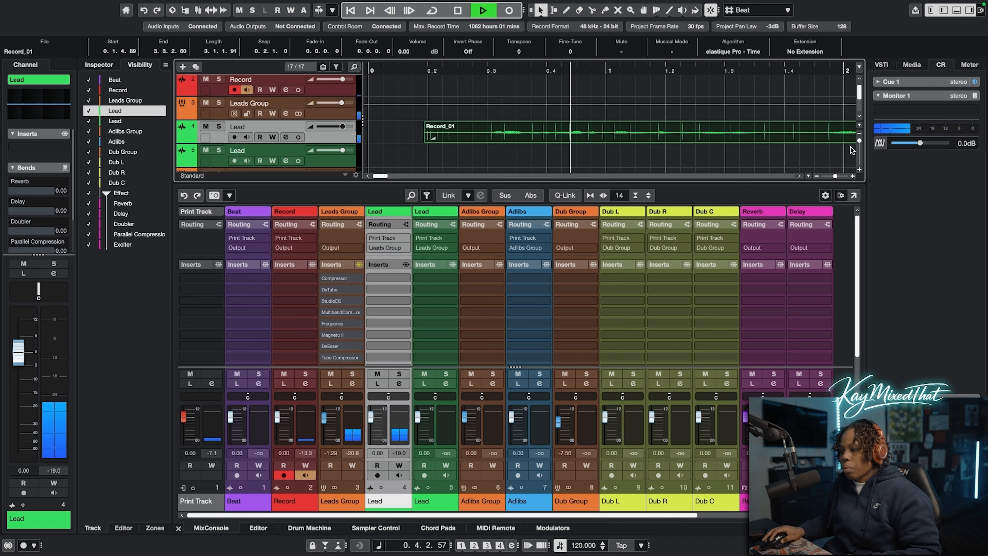
{"action": "left_click_drag", "start_coordinate": [859, 141], "coordinate": [859, 141]}
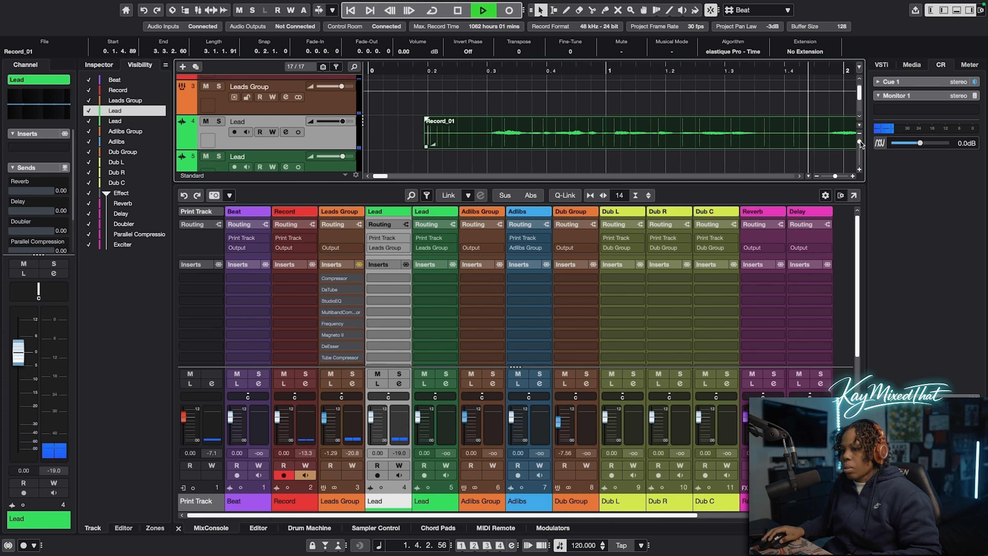
{"action": "left_click_drag", "start_coordinate": [835, 176], "coordinate": [830, 174]}
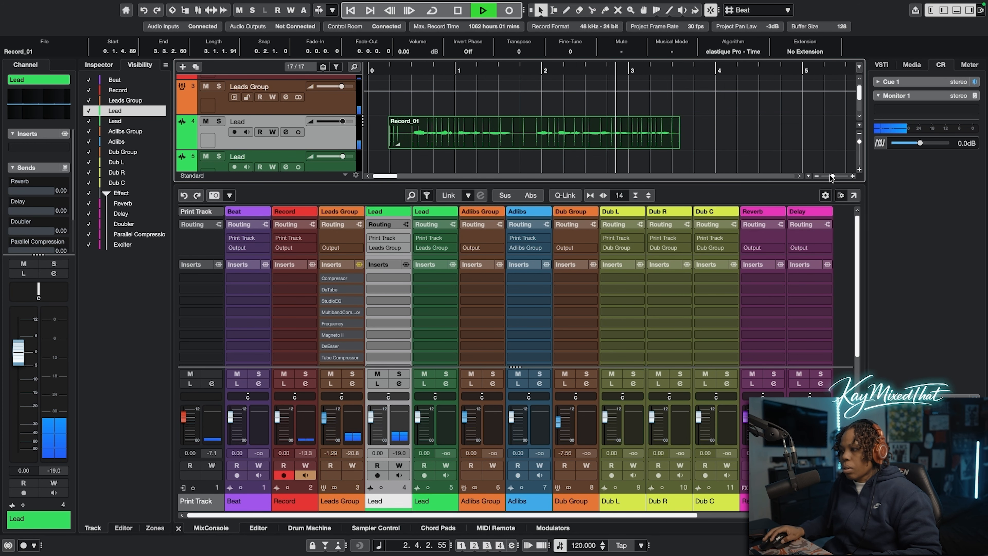
{"action": "key", "text": "space"}
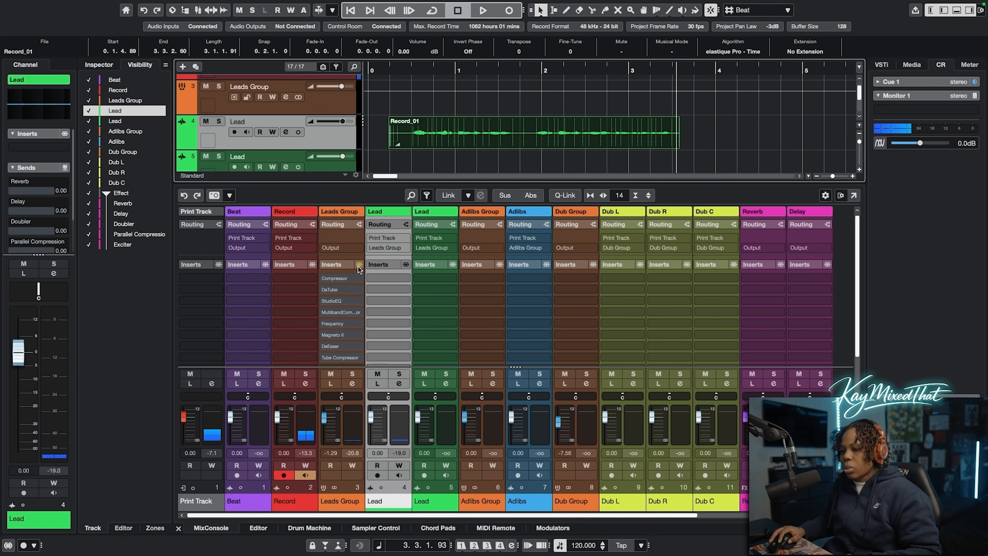
Reactivate the Leads Group inserts and play the take again from the start to hear it with the effects chain
{"action": "left_click", "coordinate": [358, 264]}
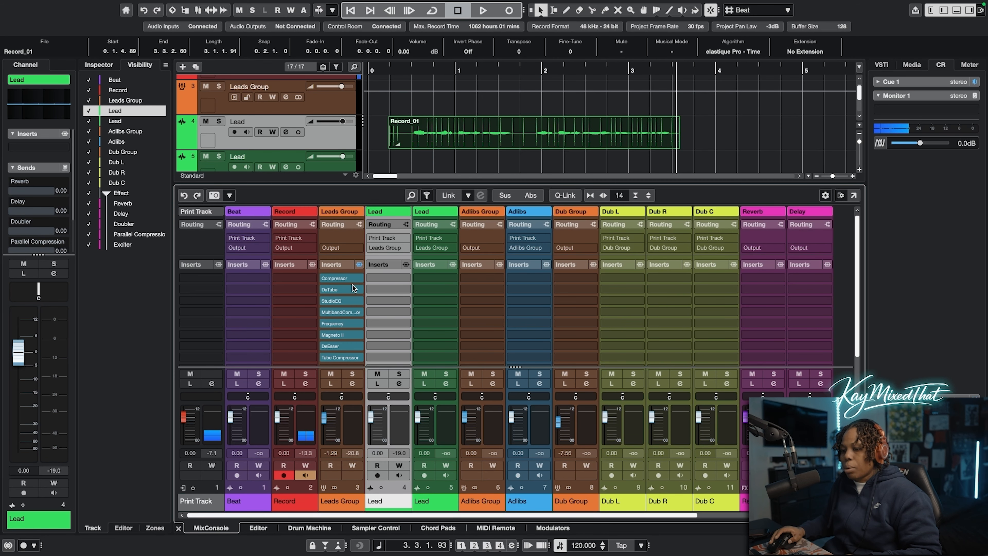
{"action": "left_click", "coordinate": [383, 69]}
{"action": "key", "text": "space"}
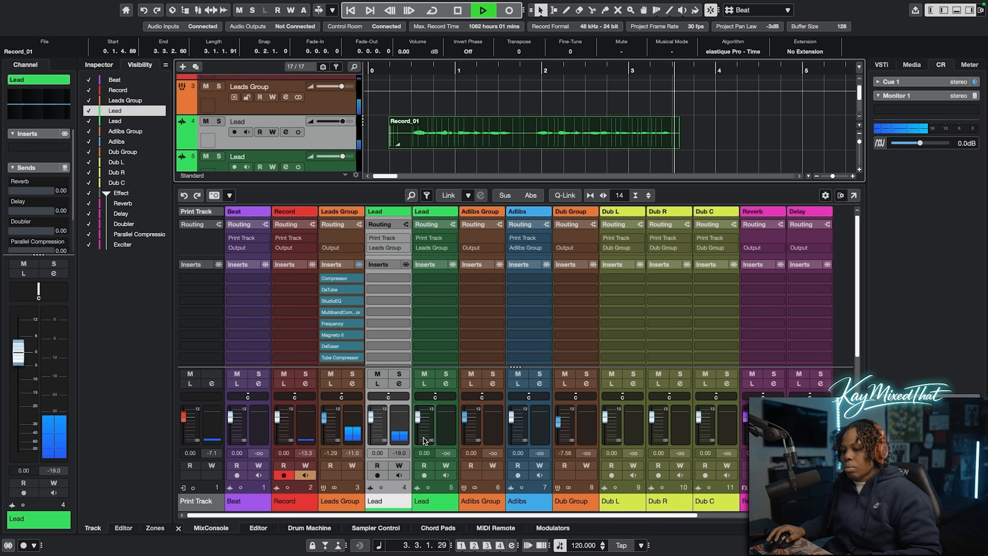
Stop playback and try lowering the first Lead channel's volume to about -8.34 dB
{"action": "key", "text": "space"}
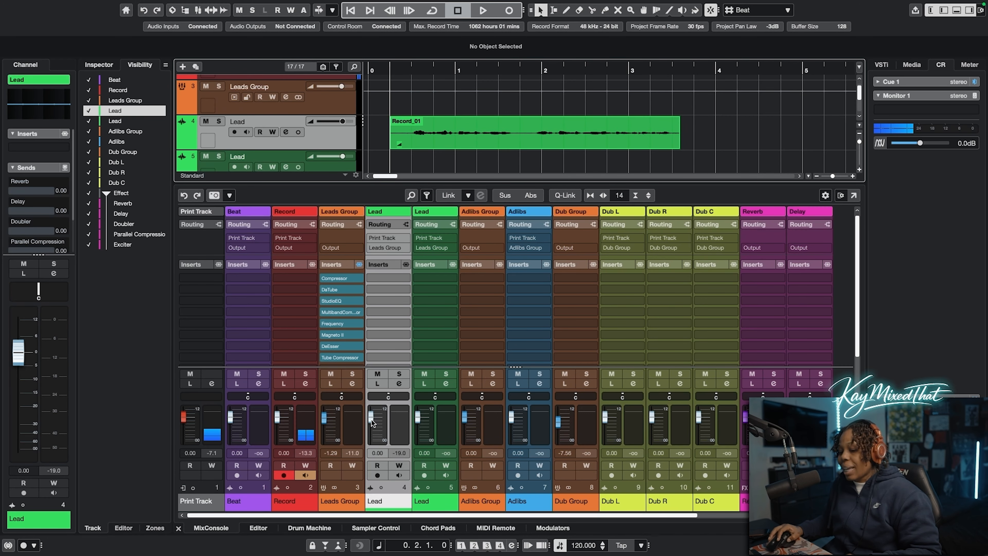
{"action": "left_click_drag", "start_coordinate": [371, 420], "coordinate": [373, 426]}
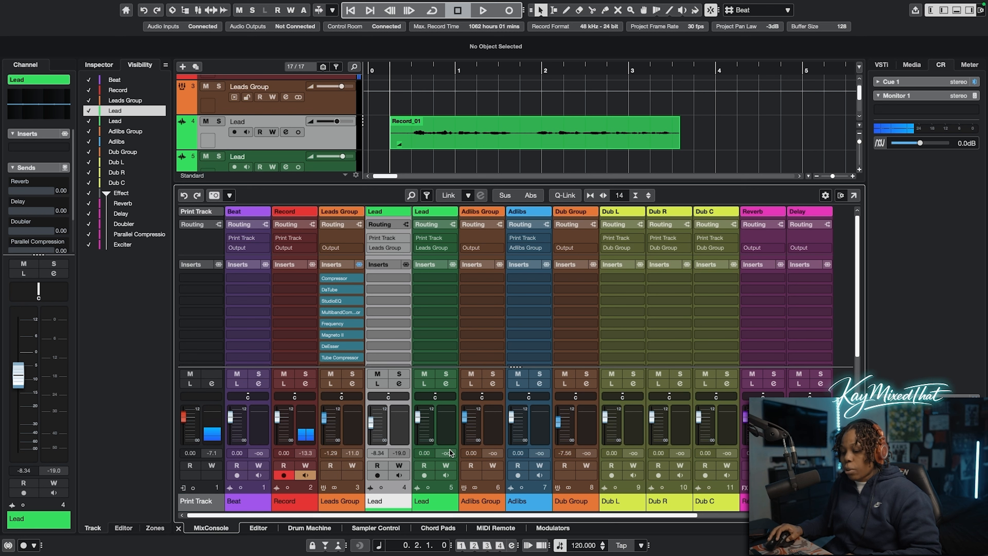
{"action": "left_click", "coordinate": [371, 423], "text": "ctrl"}
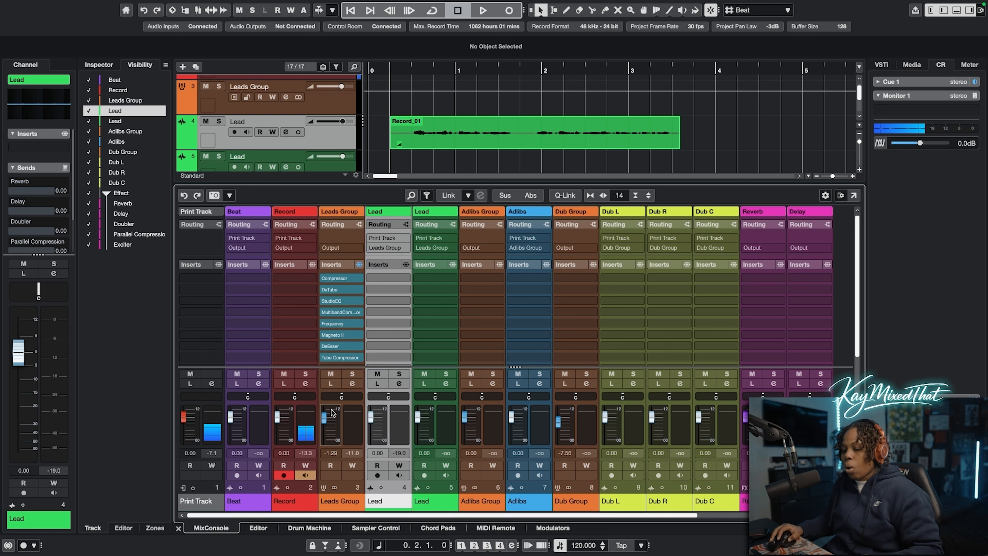
Record a second vocal take about three bars long from near the first clip's start, and move it to the second Lead track
{"action": "left_click", "coordinate": [392, 68]}
{"action": "left_click", "coordinate": [508, 10]}
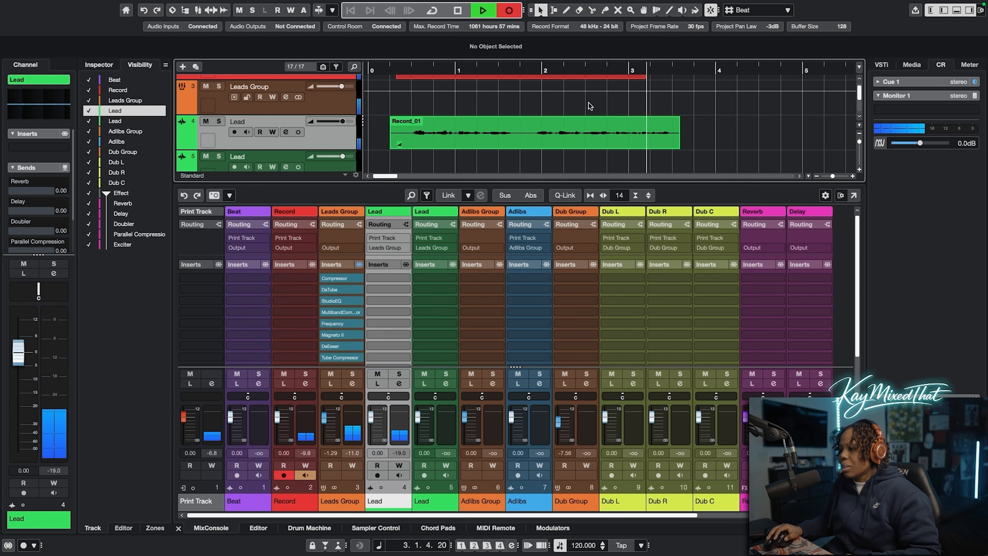
{"action": "key", "text": "space"}
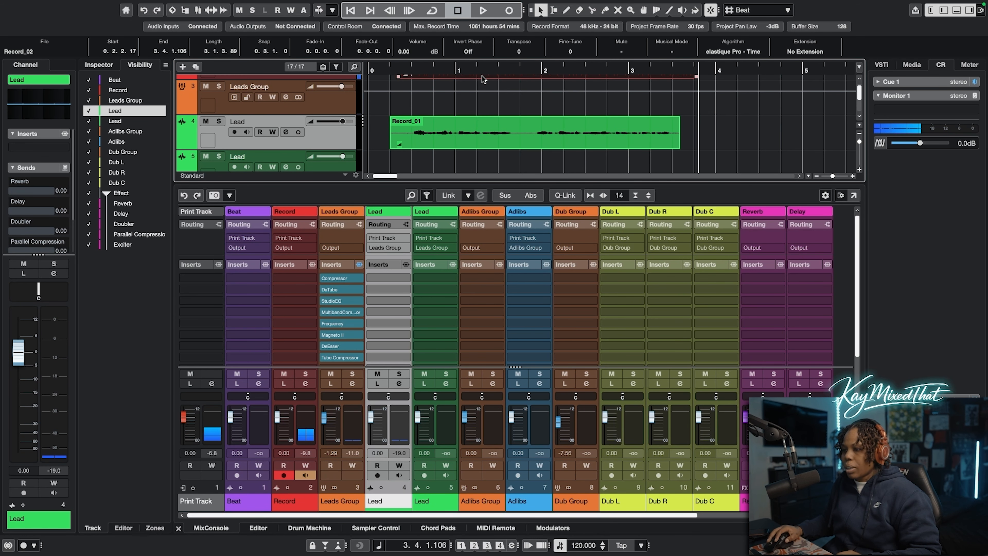
{"action": "left_click", "coordinate": [480, 156]}
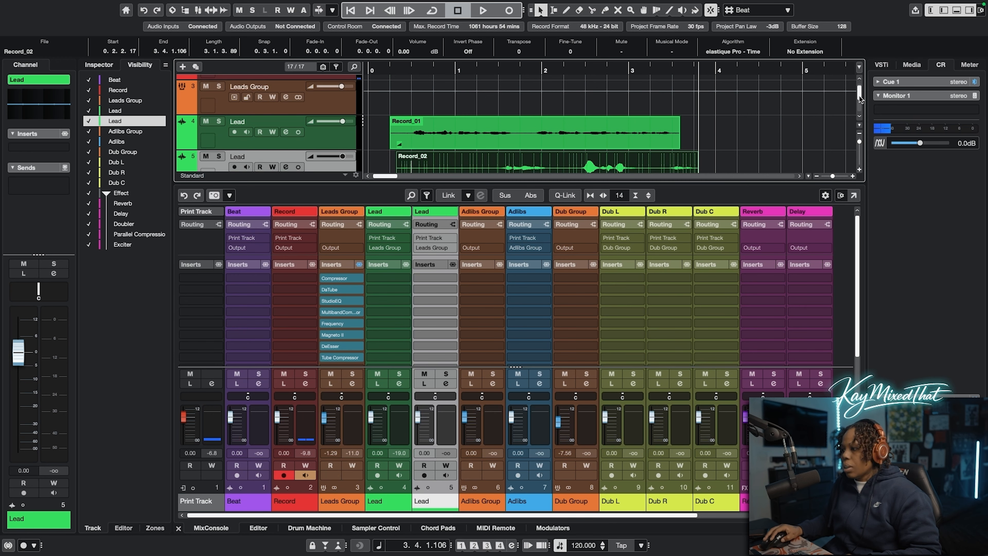
Play both vocal takes together from near their start and lower the Leads Group volume to about -5.21 dB
{"action": "left_click_drag", "start_coordinate": [859, 96], "coordinate": [860, 97]}
{"action": "left_click", "coordinate": [392, 71]}
{"action": "key", "text": "space"}
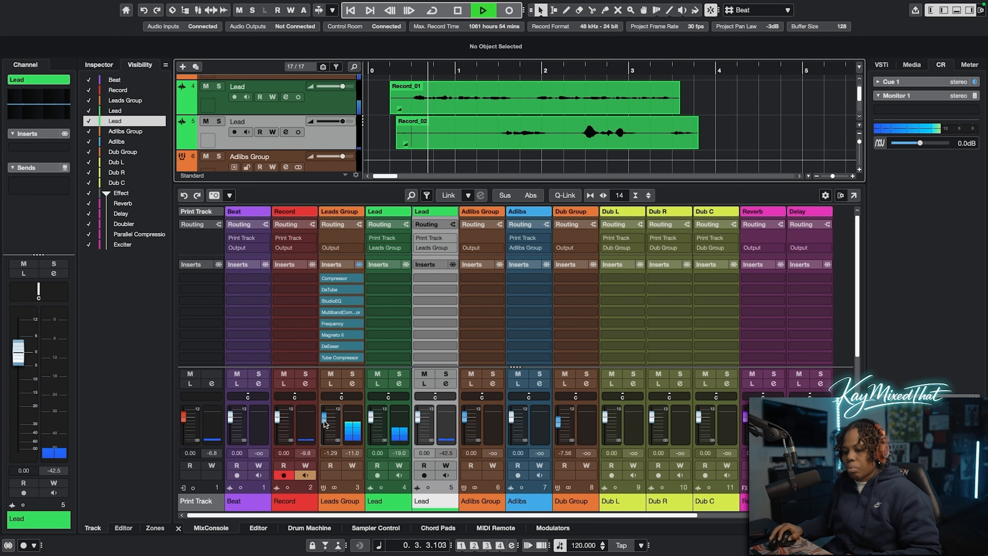
{"action": "mouse_move", "coordinate": [325, 424]}
{"action": "left_mouse_down"}
{"action": "mouse_move", "coordinate": [325, 440]}
{"action": "mouse_move", "coordinate": [326, 424]}
{"action": "left_mouse_up"}
{"action": "key", "text": "space"}
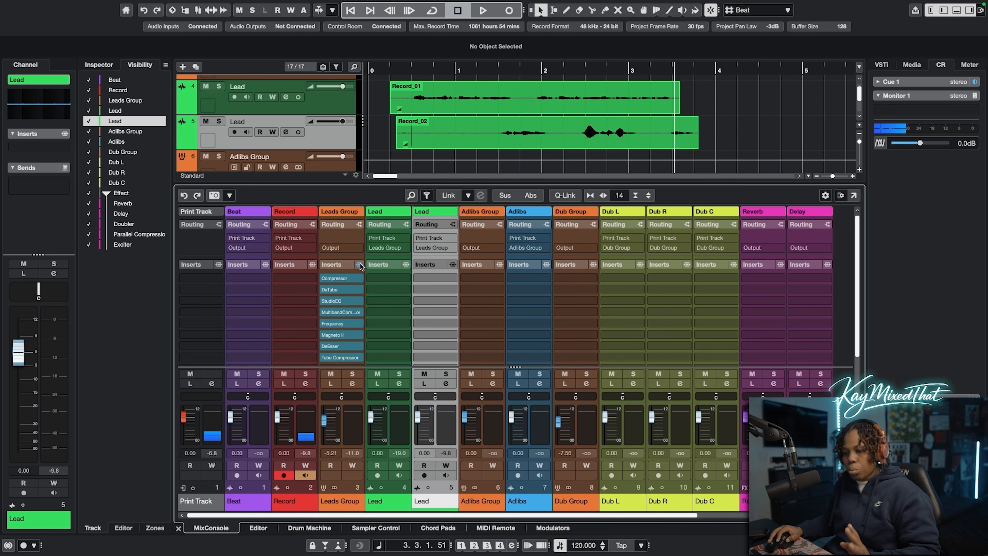
Load the RoomWorks reverb chain preset into the inserts of the Reverb effect channel
{"action": "left_click_drag", "start_coordinate": [367, 515], "coordinate": [513, 517]}
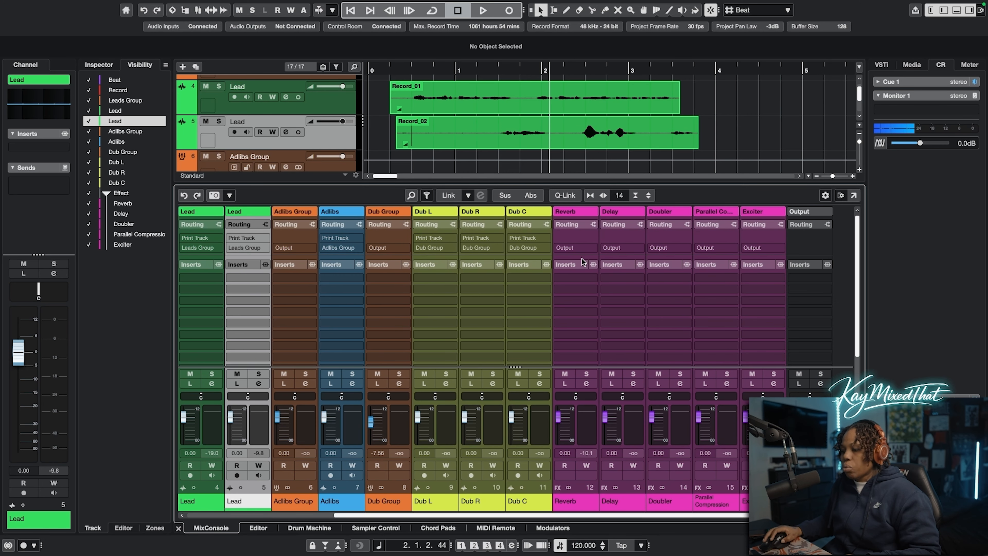
{"action": "right_click", "coordinate": [574, 264]}
{"action": "left_click", "coordinate": [524, 286]}
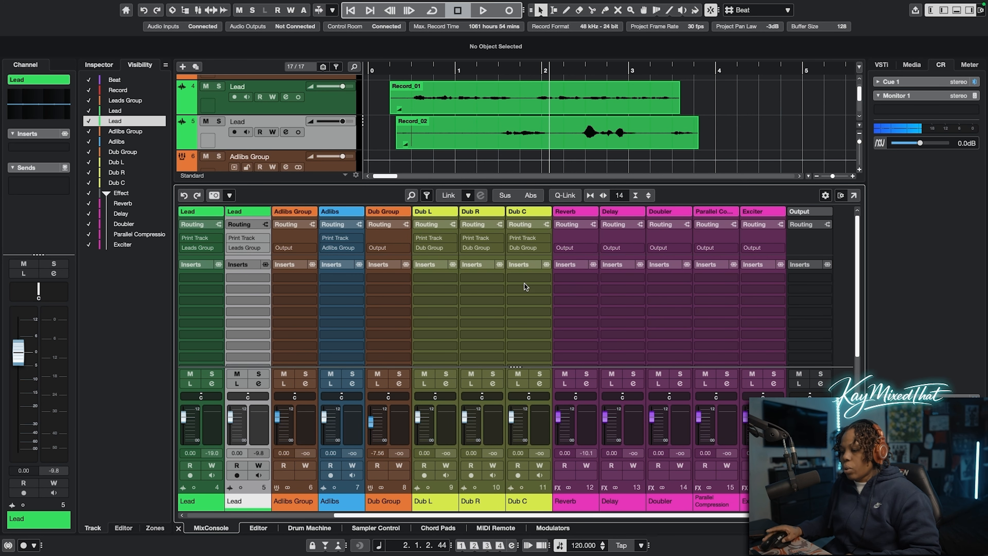
{"action": "double_click", "coordinate": [420, 305]}
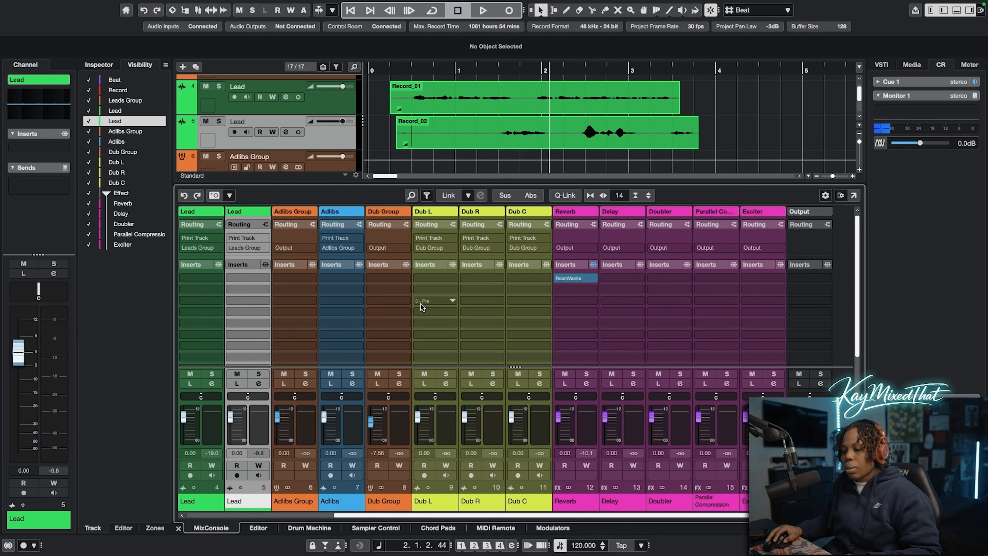
Activate the Reverb send on Leads Group and adjust its level while playing both vocal takes from near their start
{"action": "left_click_drag", "start_coordinate": [584, 515], "coordinate": [423, 513]}
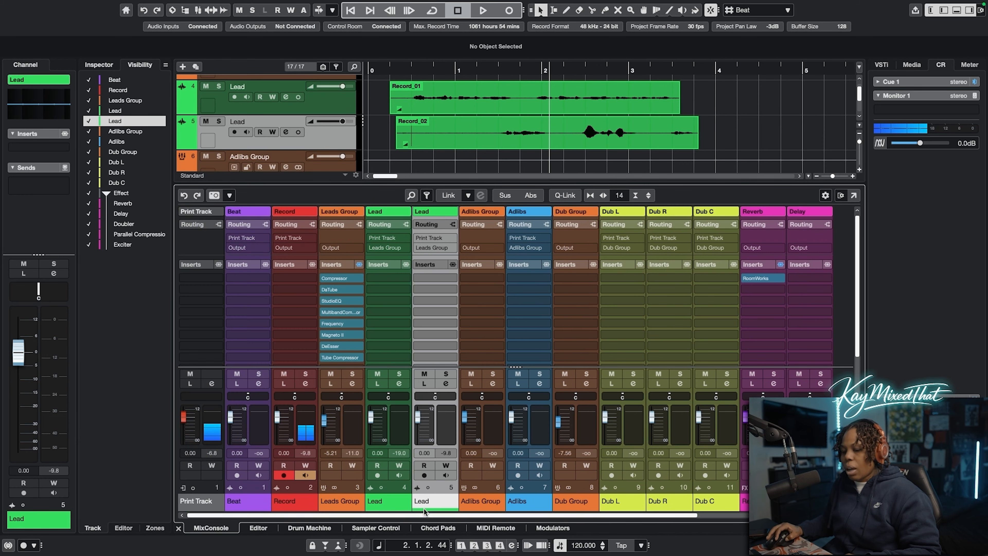
{"action": "left_click_drag", "start_coordinate": [858, 246], "coordinate": [861, 335]}
{"action": "left_click", "coordinate": [325, 307]}
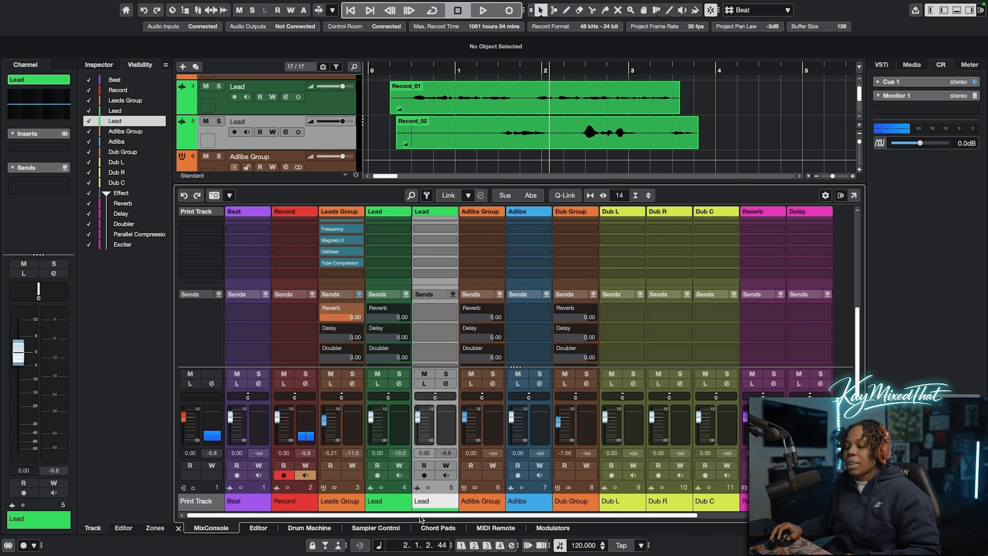
{"action": "left_click", "coordinate": [391, 68]}
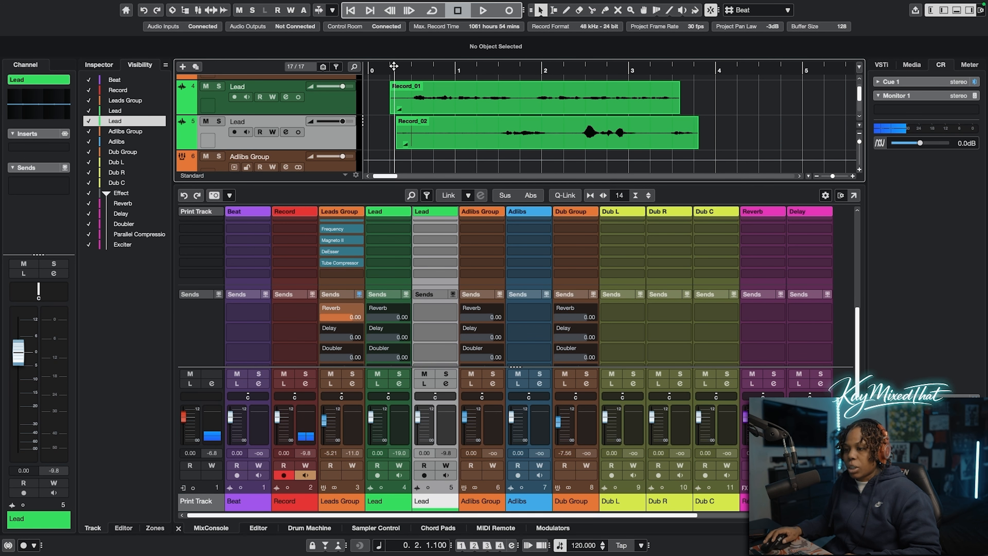
{"action": "key", "text": "space"}
{"action": "left_click_drag", "start_coordinate": [347, 317], "coordinate": [333, 338]}
{"action": "key", "text": "space"}
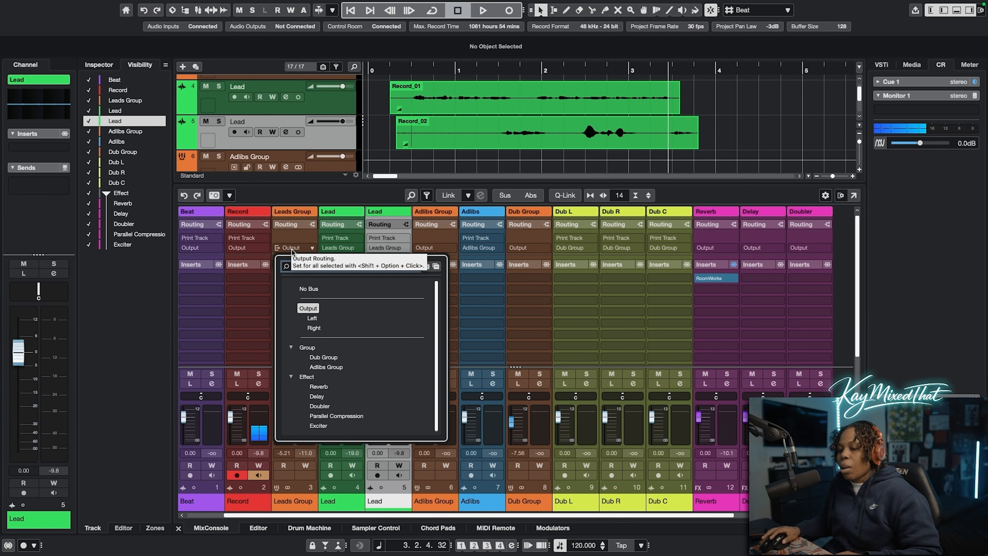
Add one stereo group track named Mix BUss, colored pinkish red, with its audio output set to Output
{"action": "left_click", "coordinate": [289, 509]}
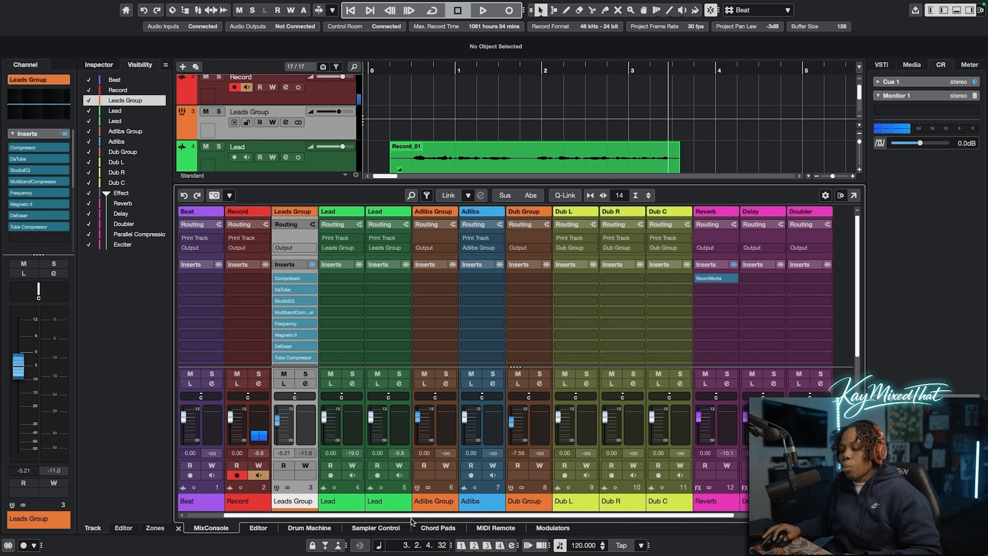
{"action": "left_click_drag", "start_coordinate": [411, 516], "coordinate": [538, 513]}
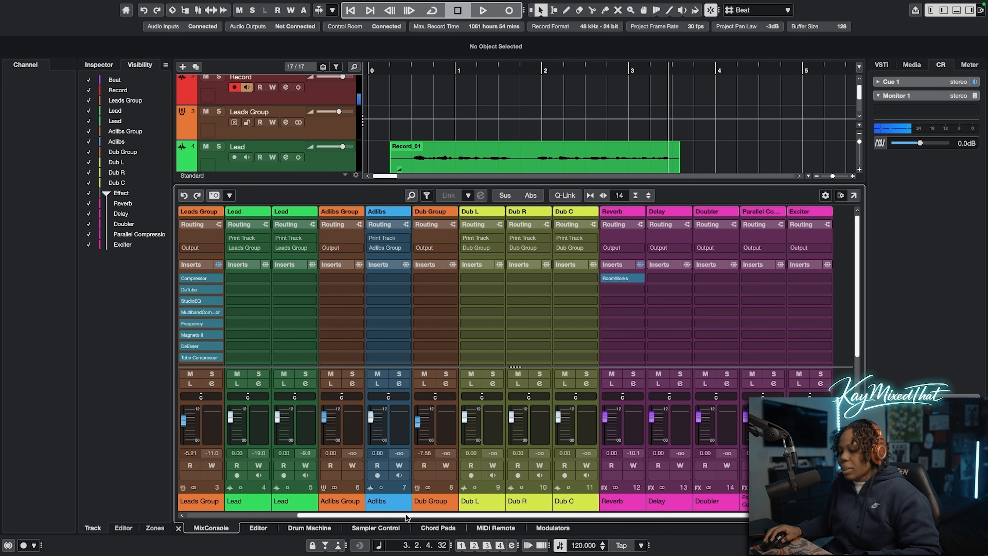
{"action": "left_click_drag", "start_coordinate": [556, 515], "coordinate": [596, 515]}
{"action": "right_click", "coordinate": [846, 321]}
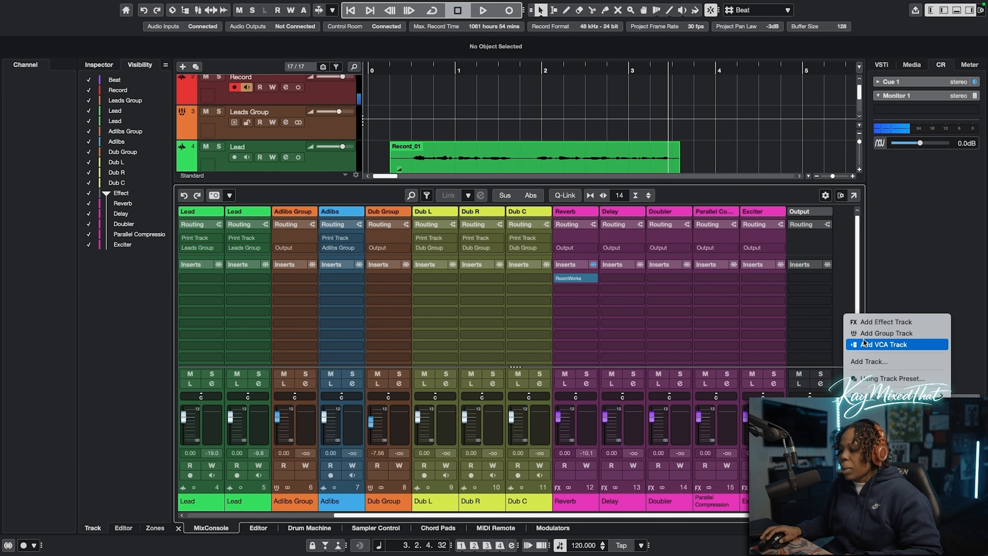
{"action": "left_click", "coordinate": [878, 331]}
{"action": "type", "text": "Mix BUss"}
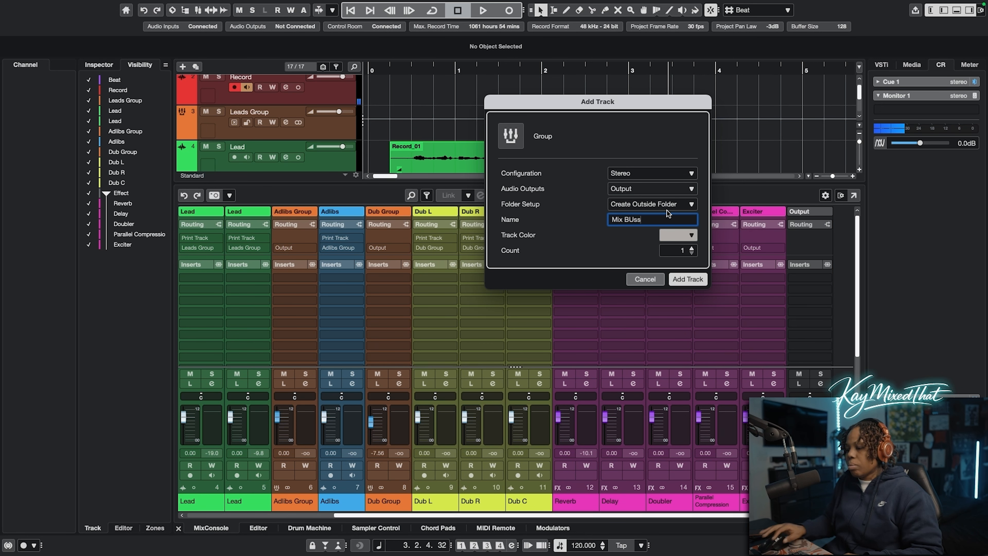
{"action": "left_click", "coordinate": [685, 236]}
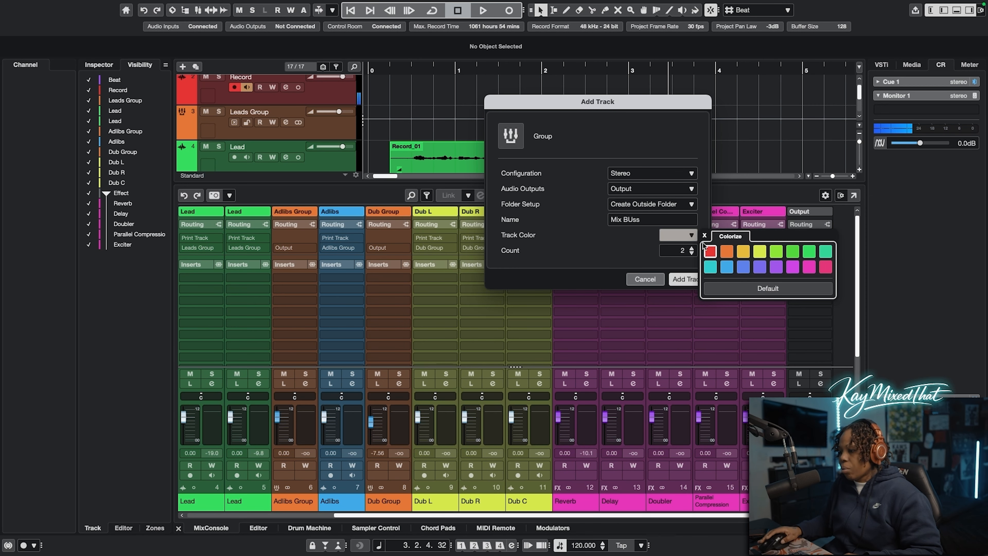
{"action": "left_click", "coordinate": [692, 253]}
{"action": "left_click", "coordinate": [688, 235]}
{"action": "left_click", "coordinate": [825, 267]}
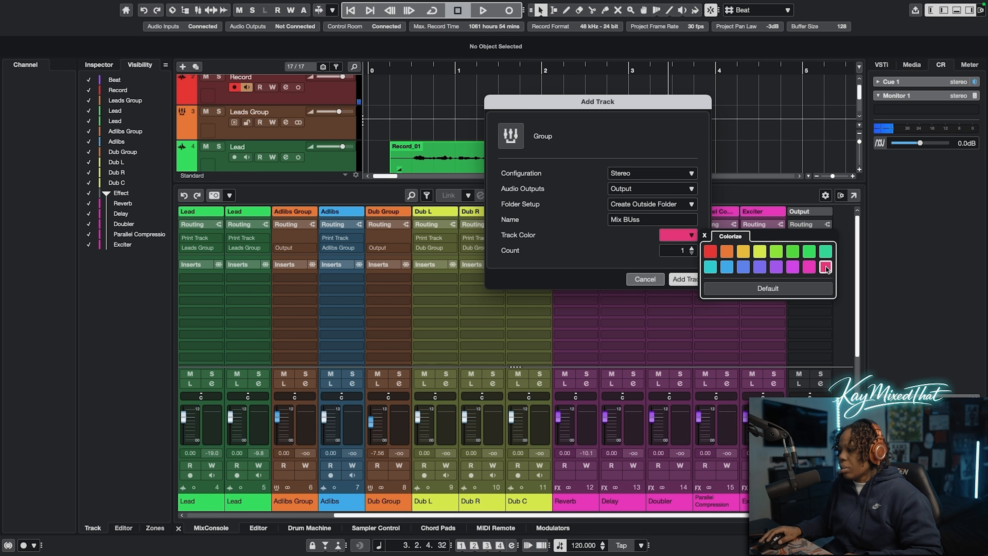
{"action": "left_click", "coordinate": [673, 284]}
{"action": "left_click", "coordinate": [679, 280]}
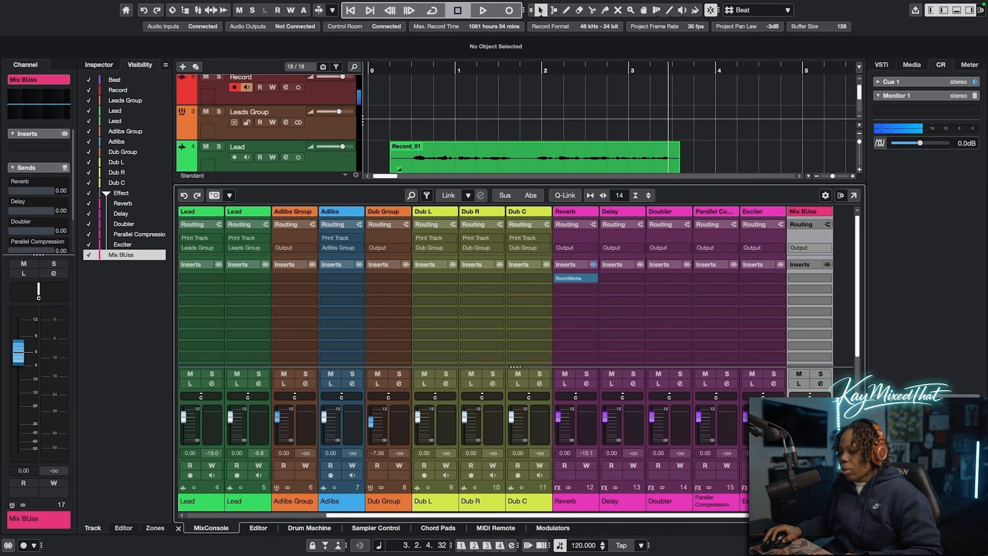
Route the output of the Leads Group channel to the Mix BUss group
{"action": "scroll", "coordinate": [505, 350], "scroll_direction": "right", "scroll_amount": 1}
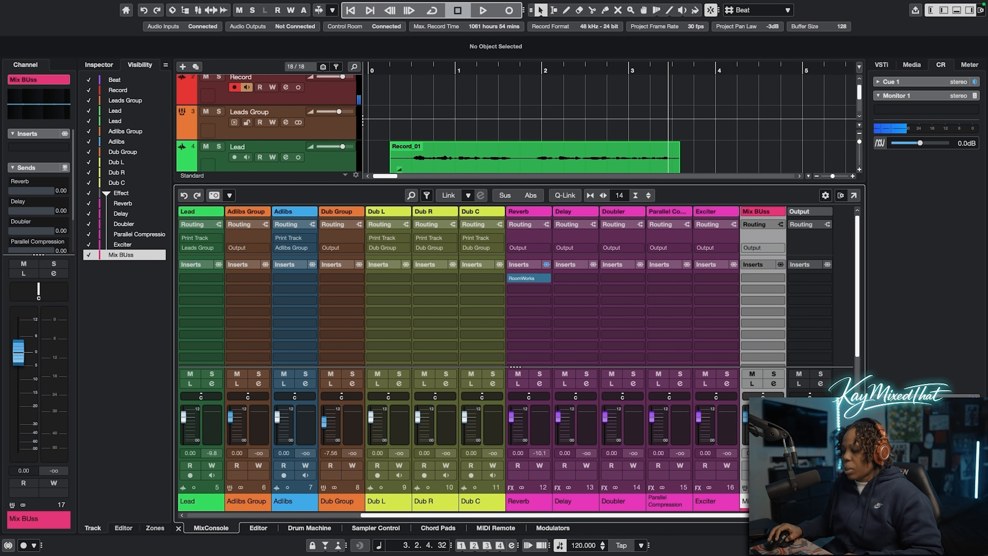
{"action": "scroll", "coordinate": [563, 511], "scroll_direction": "left", "scroll_amount": 4}
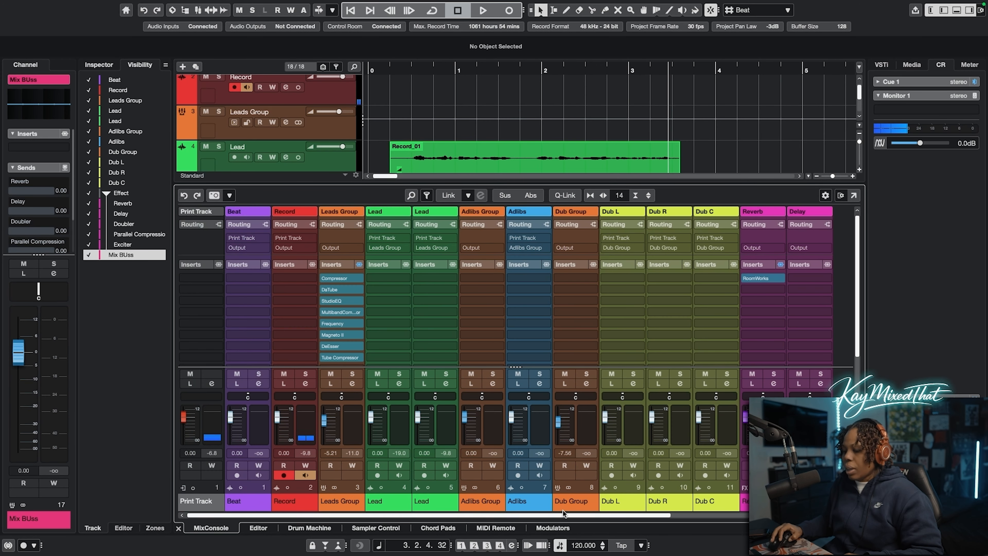
{"action": "left_click", "coordinate": [345, 248]}
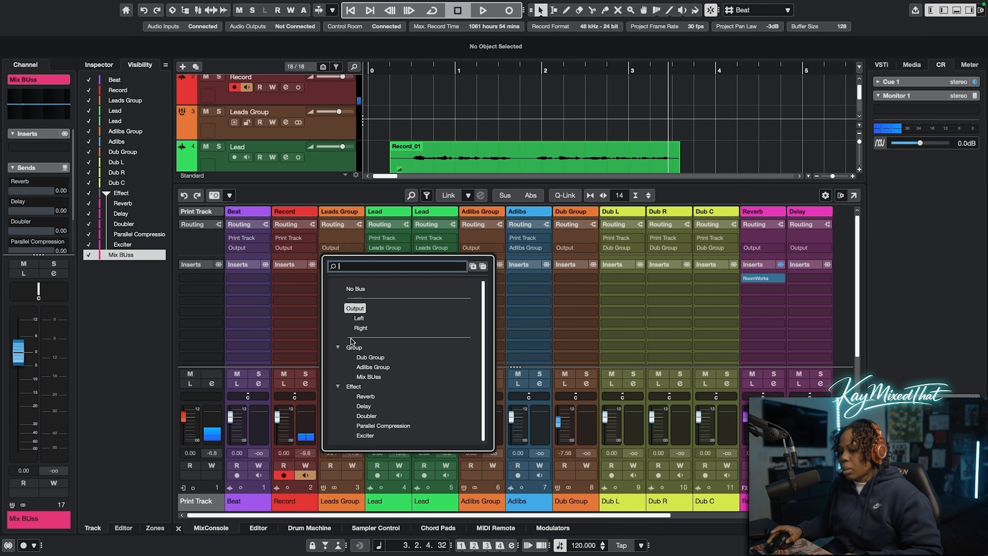
{"action": "left_click", "coordinate": [369, 376]}
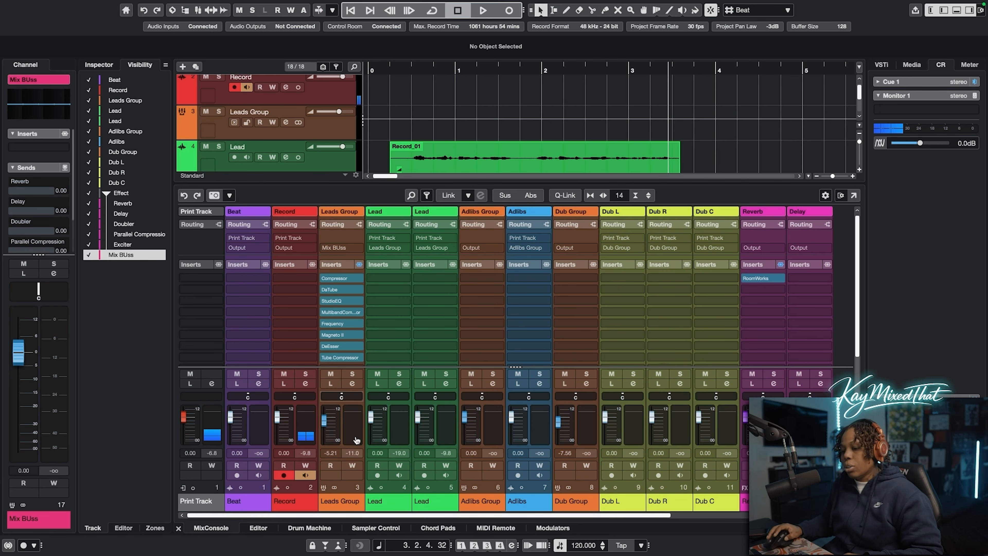
{"action": "mouse_move", "coordinate": [425, 515]}
{"action": "left_mouse_down"}
{"action": "mouse_move", "coordinate": [570, 527]}
{"action": "mouse_move", "coordinate": [408, 520]}
{"action": "left_mouse_up"}
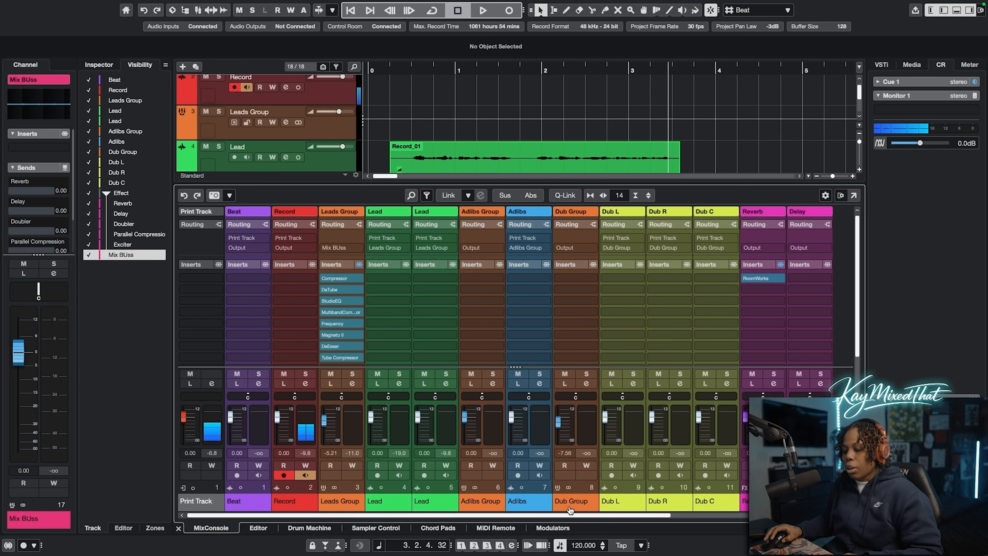
{"action": "left_click_drag", "start_coordinate": [565, 514], "coordinate": [740, 514]}
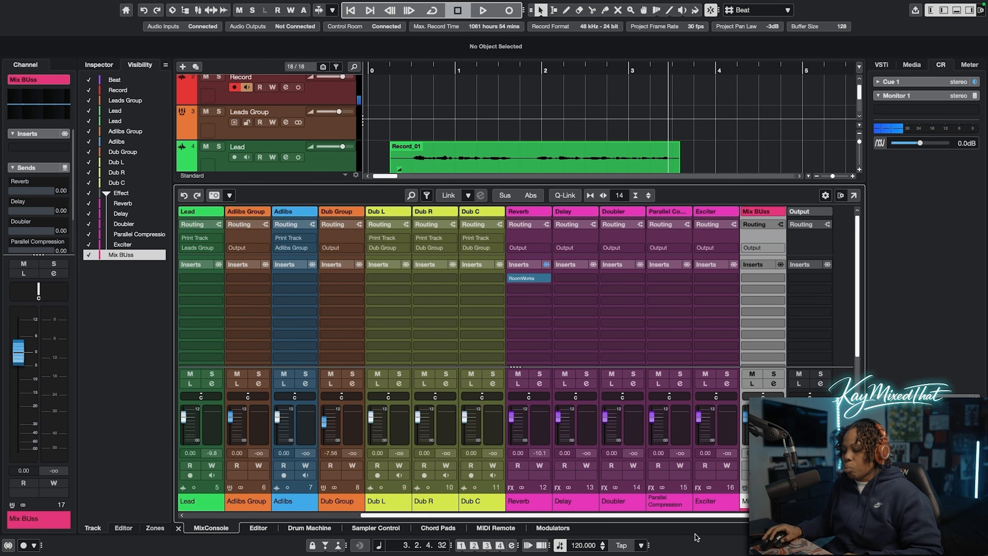